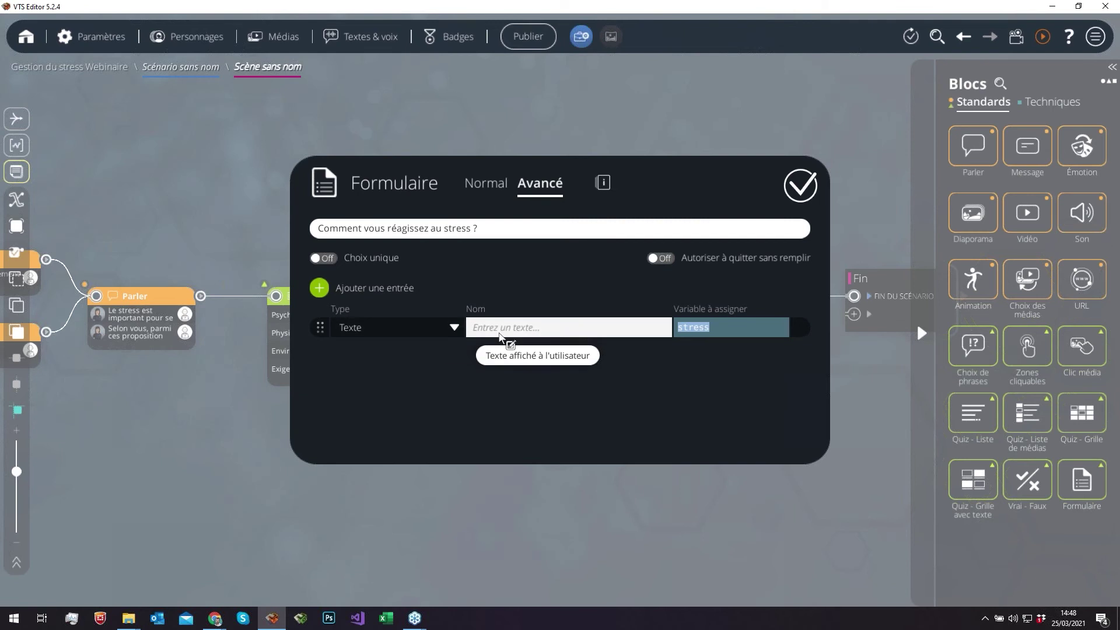
- Validate the stress question form and start a preview run of the scene
left_click(592, 121)
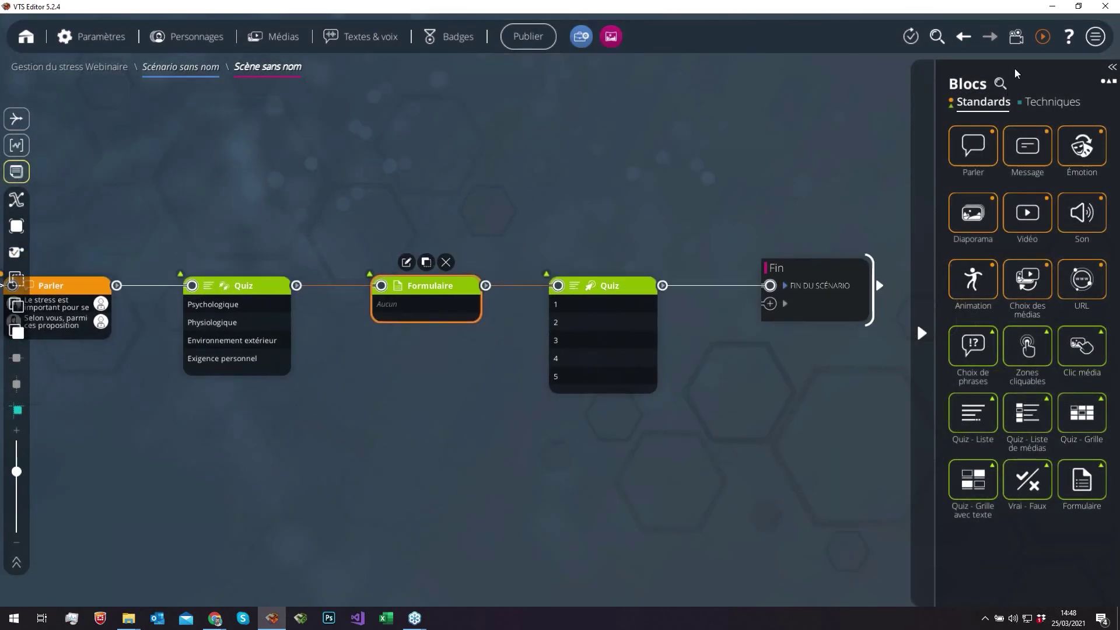
left_click(1042, 36)
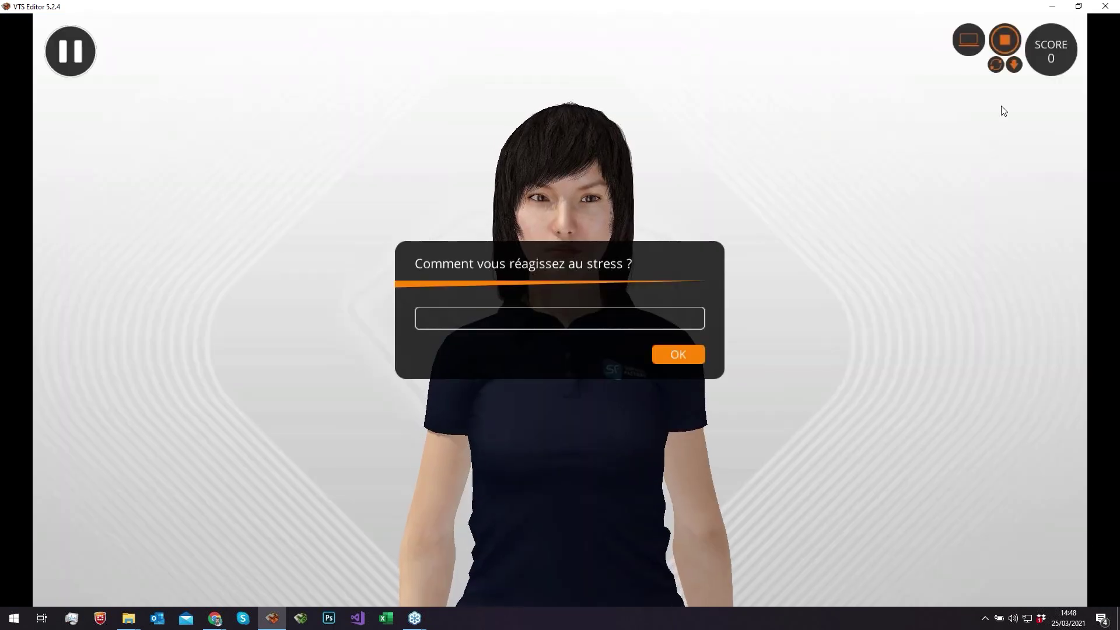
- Answer 'Je surcompense' in the preview, confirm the stress variable holds it, then stop the run
left_click(513, 328)
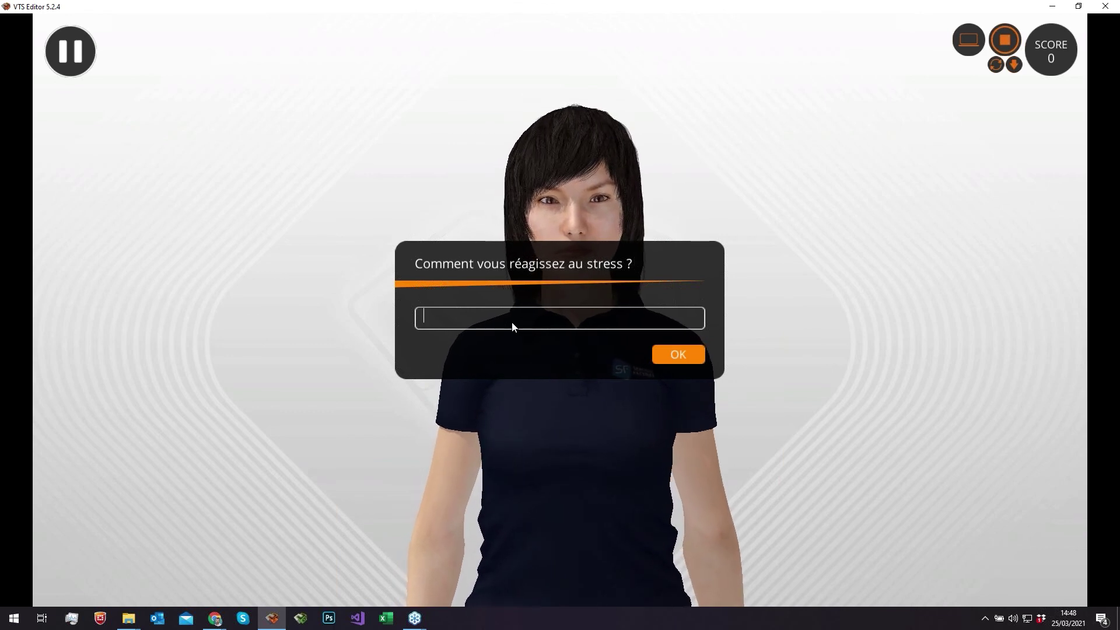
type("Je su")
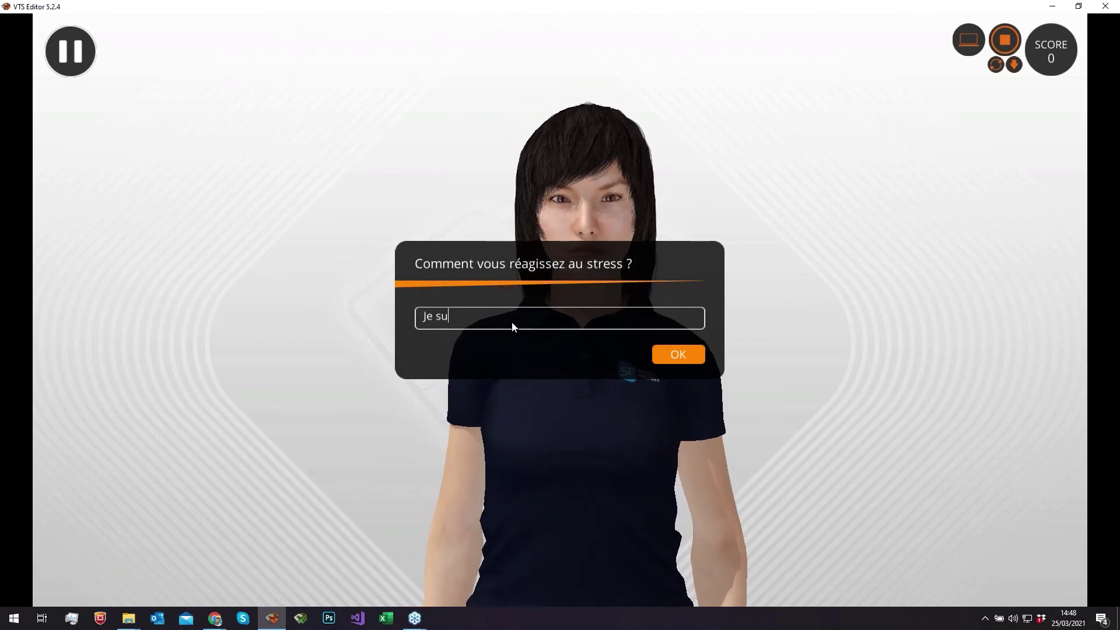
type("rcompense")
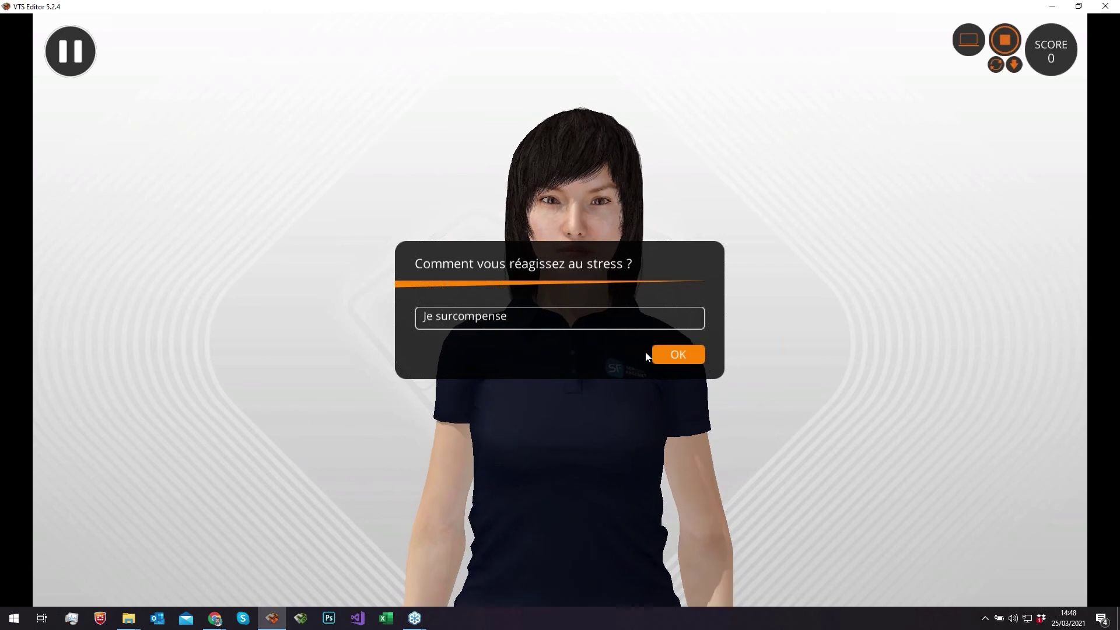
left_click(663, 354)
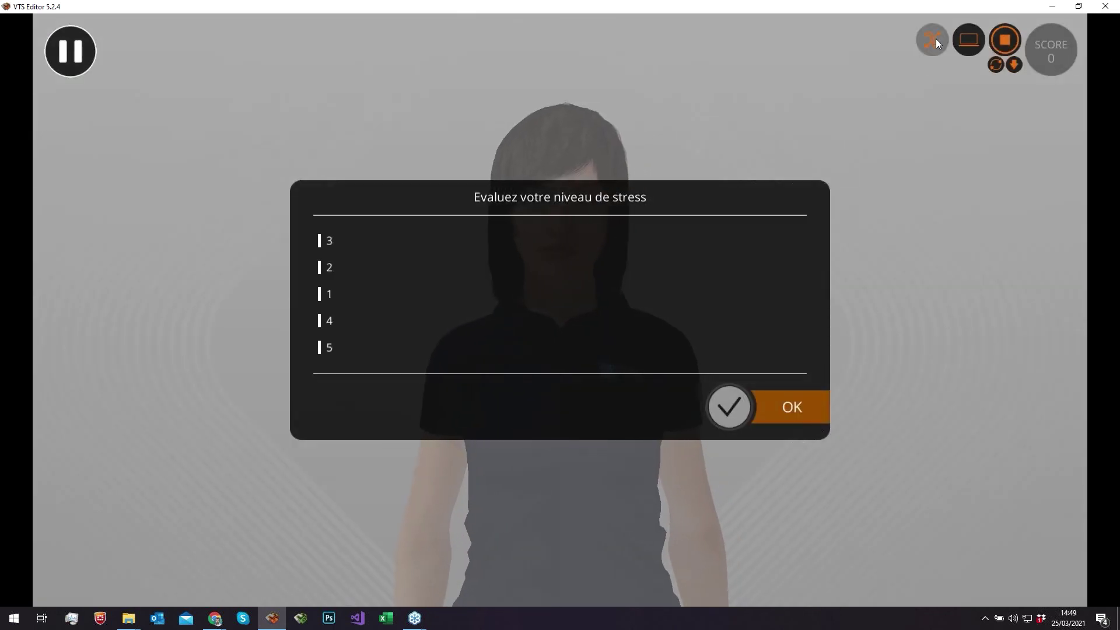
left_click(933, 40)
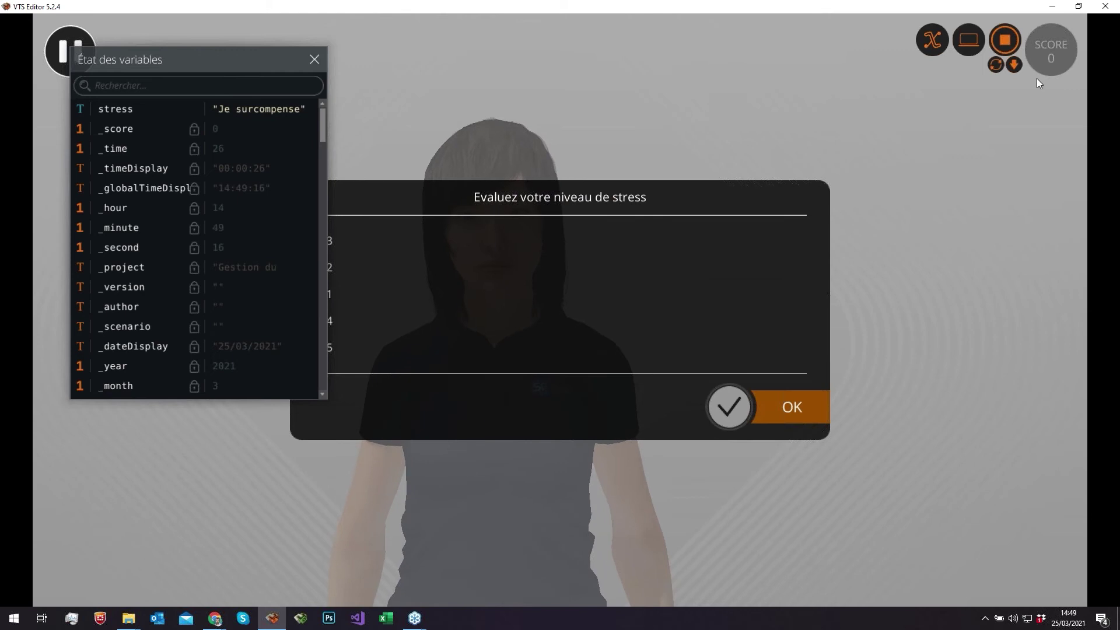
left_click(1005, 42)
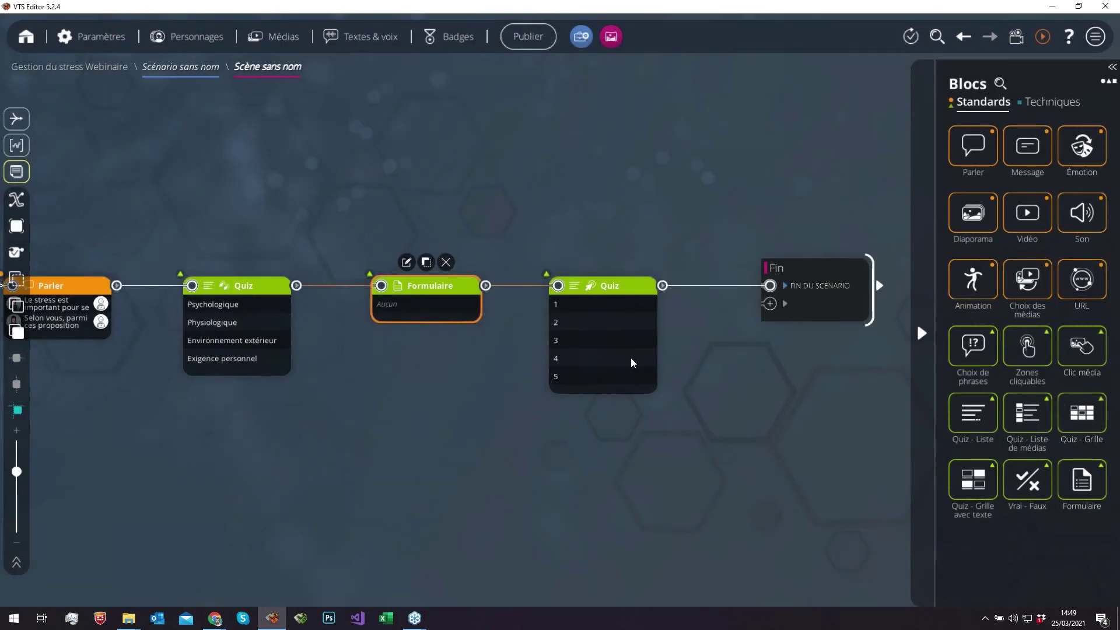
- Turn Mélanger les choix off on the stress-level Quiz, then open the Fin block's Statistiques
left_click(628, 351)
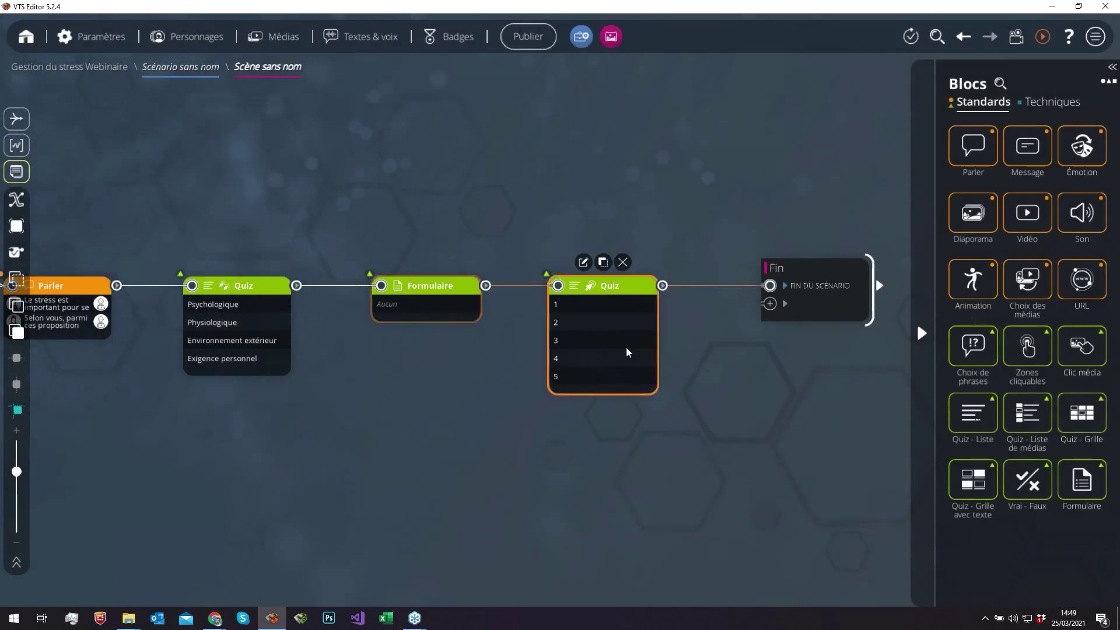
double_click(628, 352)
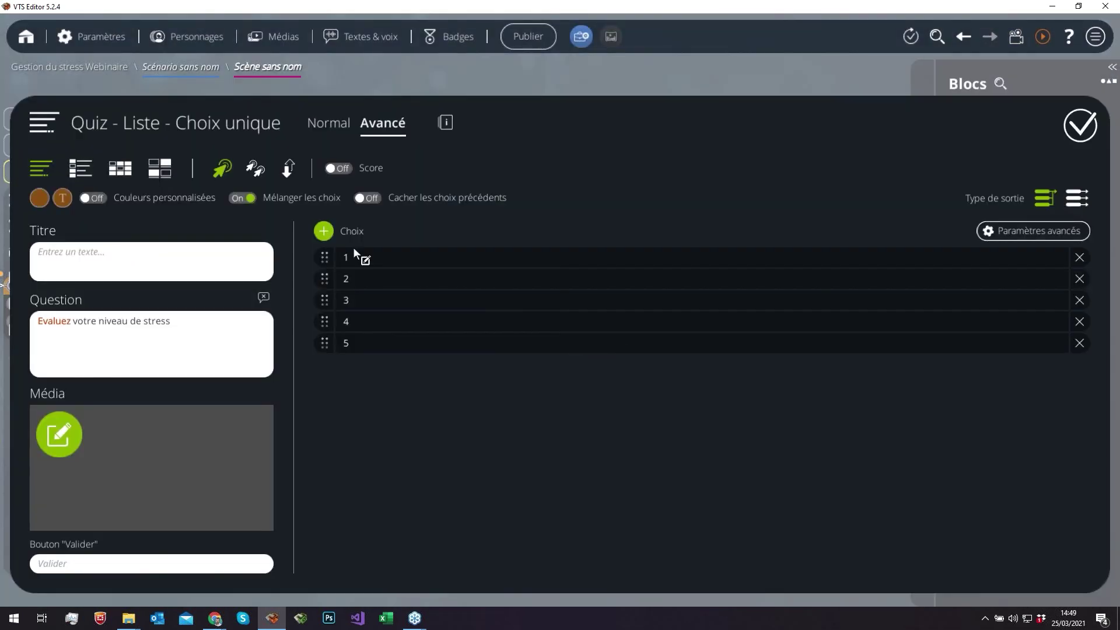
left_click(250, 201)
left_click(482, 80)
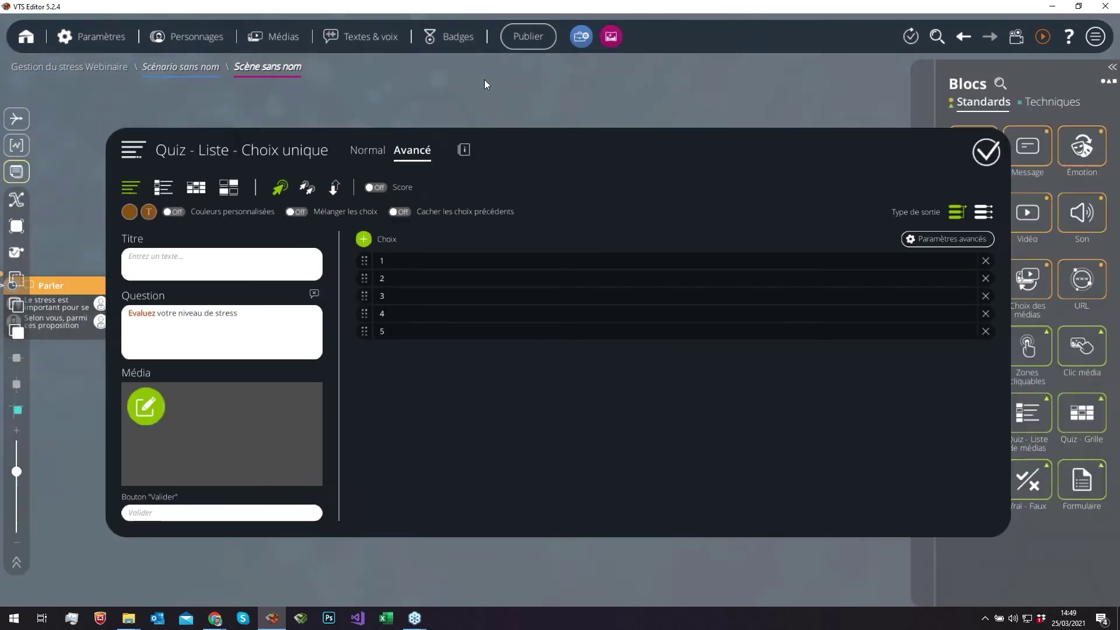
left_click(186, 71)
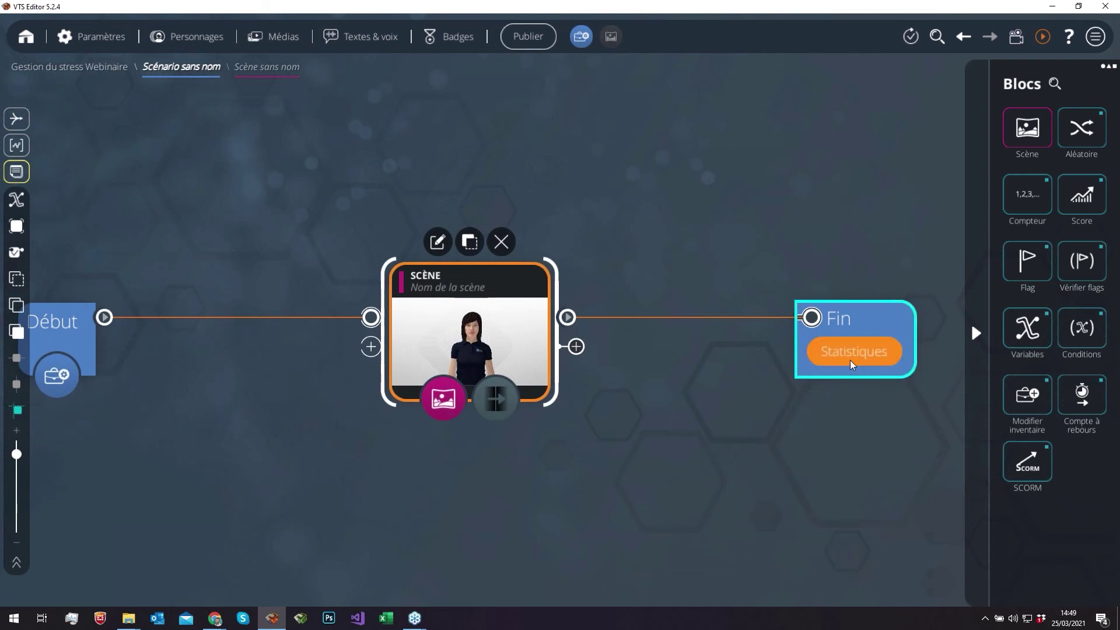
left_click(852, 357)
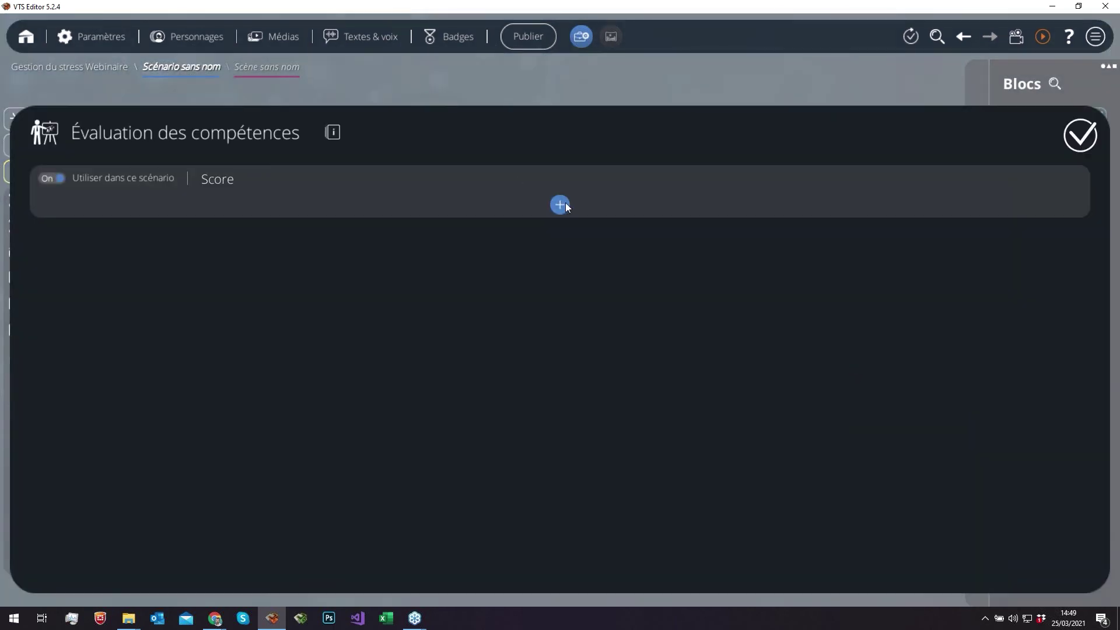
- Add score ranges and set the first to 0–10 with the message 'C'est dommage'
left_click(560, 205)
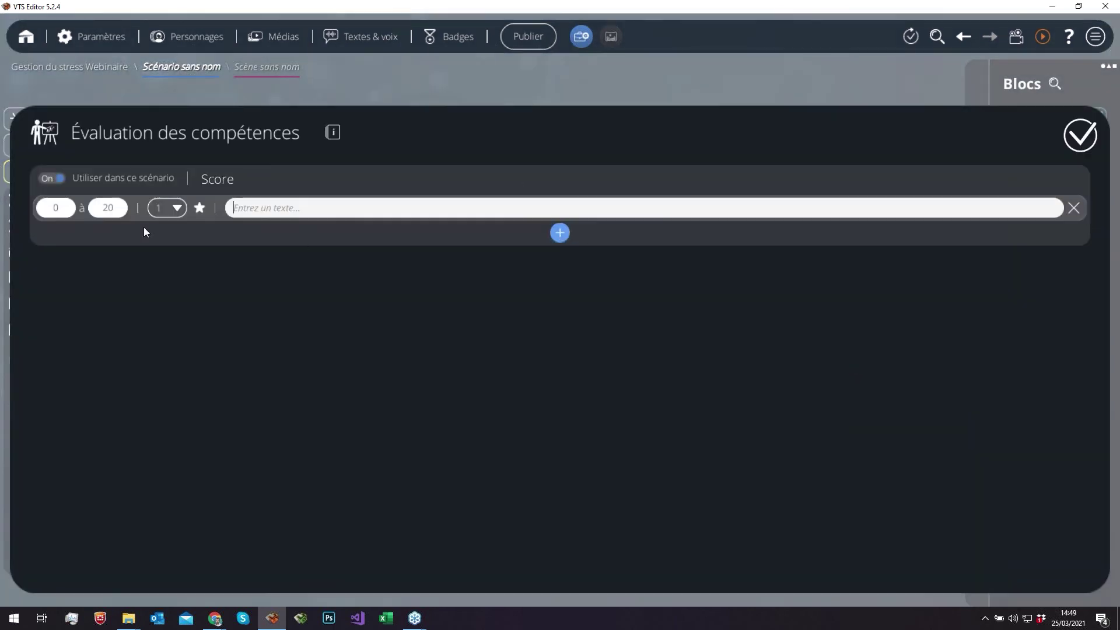
left_click(111, 210)
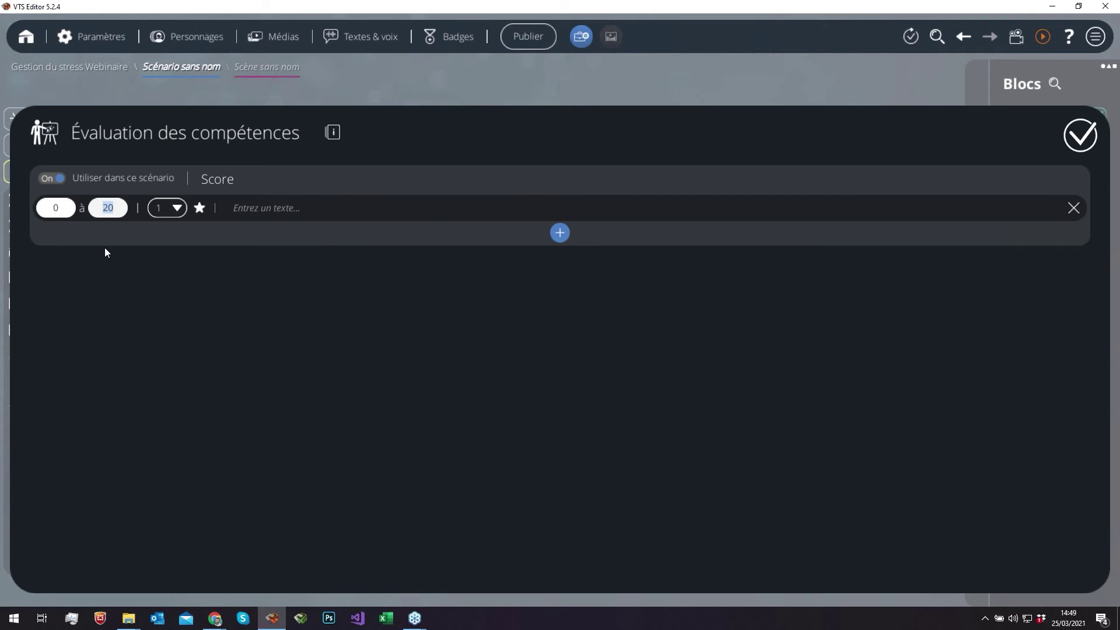
type("50")
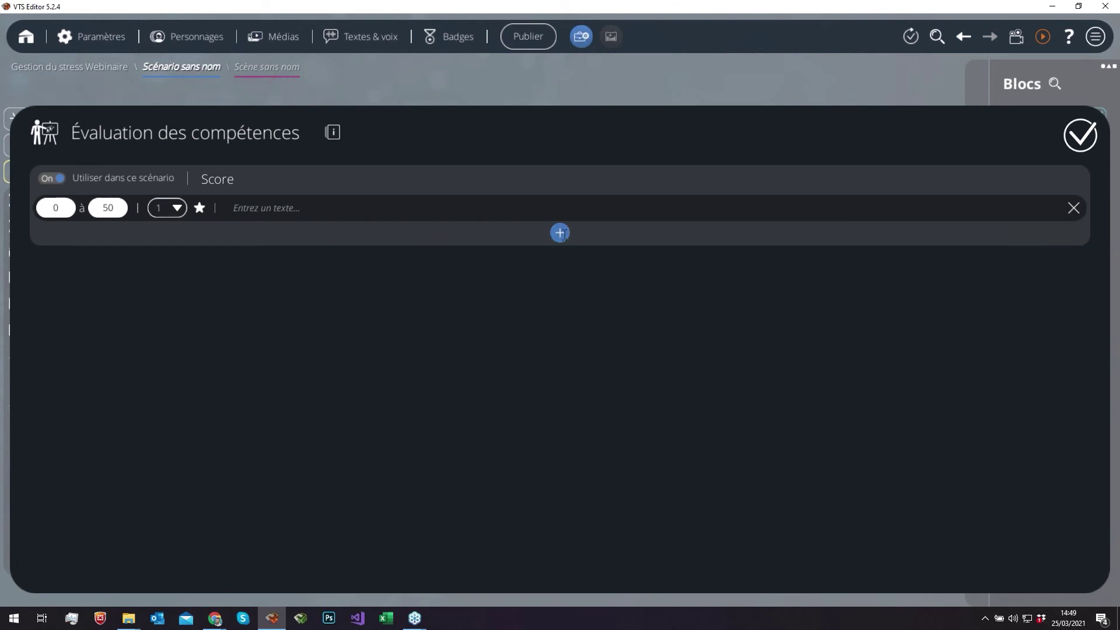
left_click(560, 233)
left_click(114, 213)
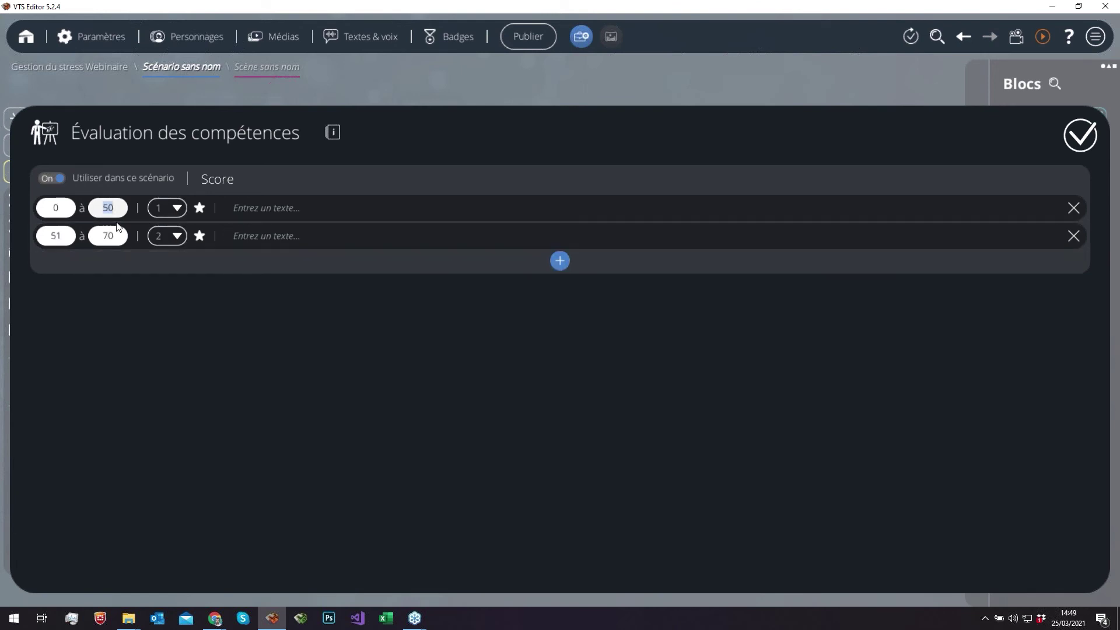
type("10")
left_click(277, 208)
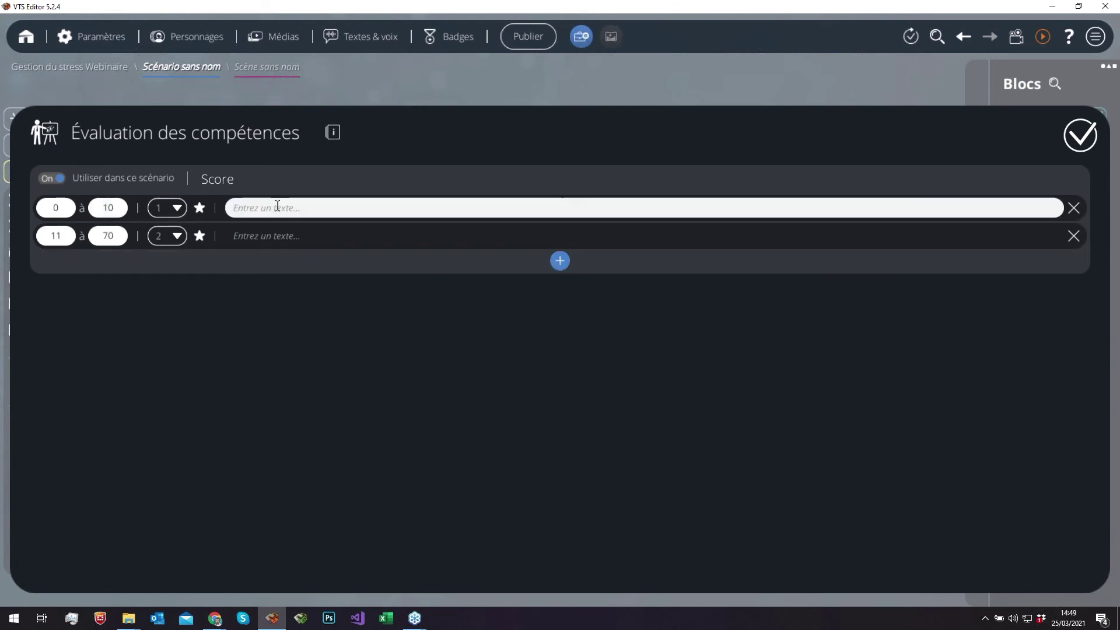
type("C'est dommage")
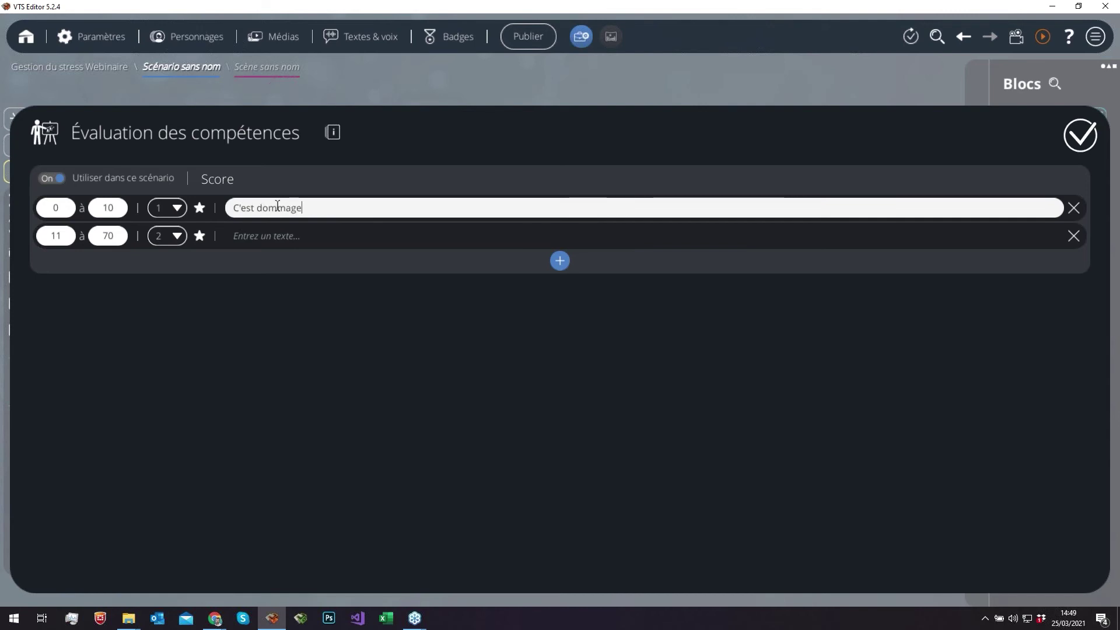
- Set the second range to 11–30 with 3 stars and the message 'C'est pas mal'
left_click(52, 236)
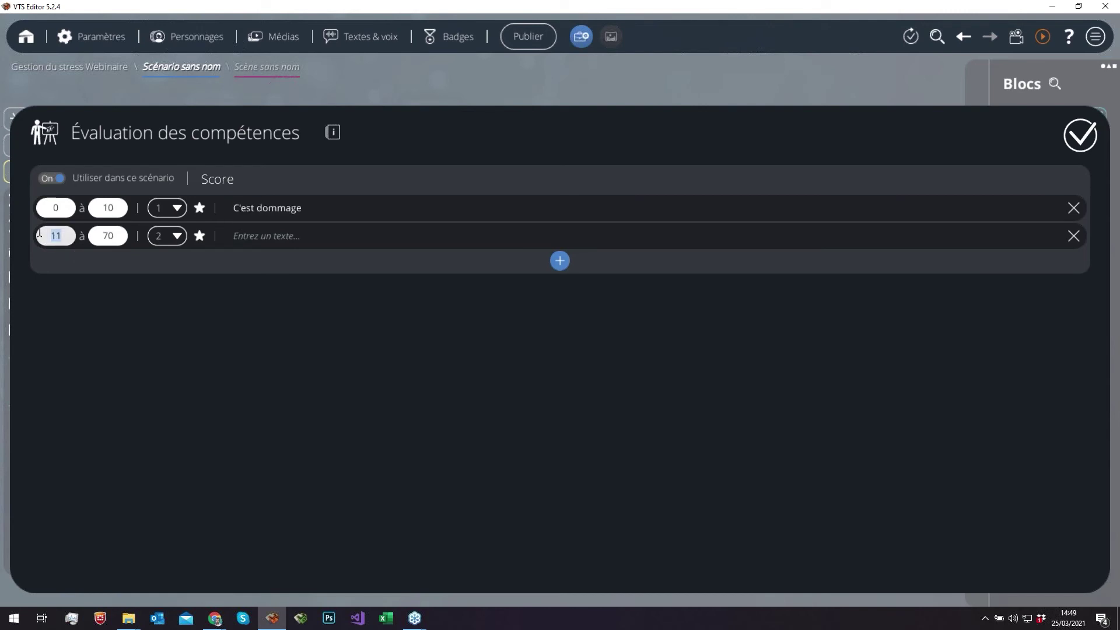
left_click(112, 234)
type("30")
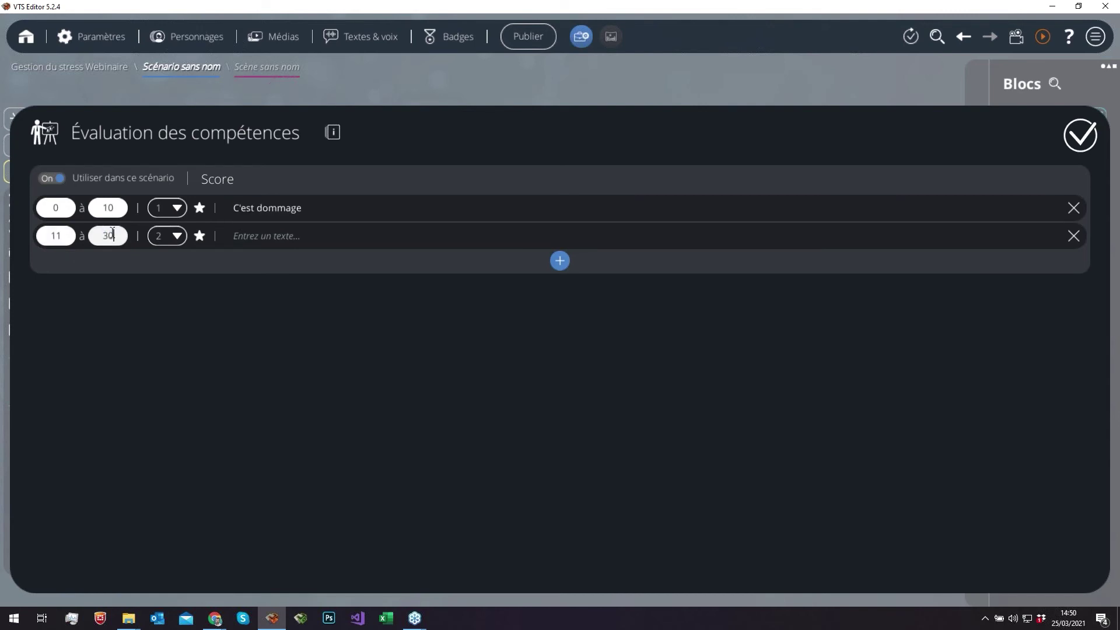
left_click(166, 236)
left_click(166, 306)
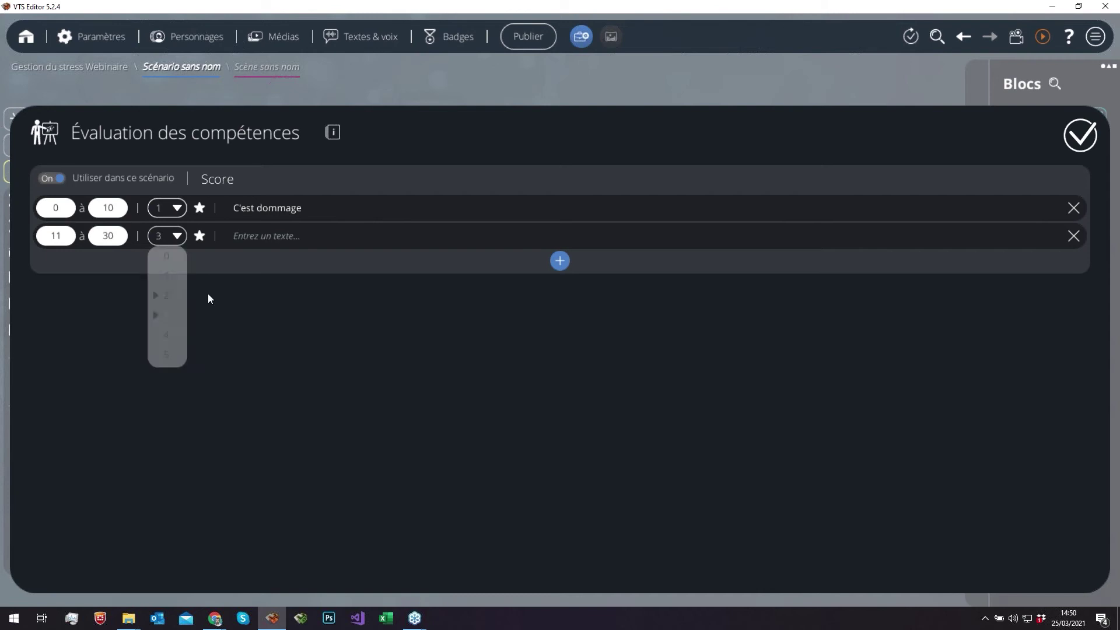
left_click(262, 238)
type("C'est")
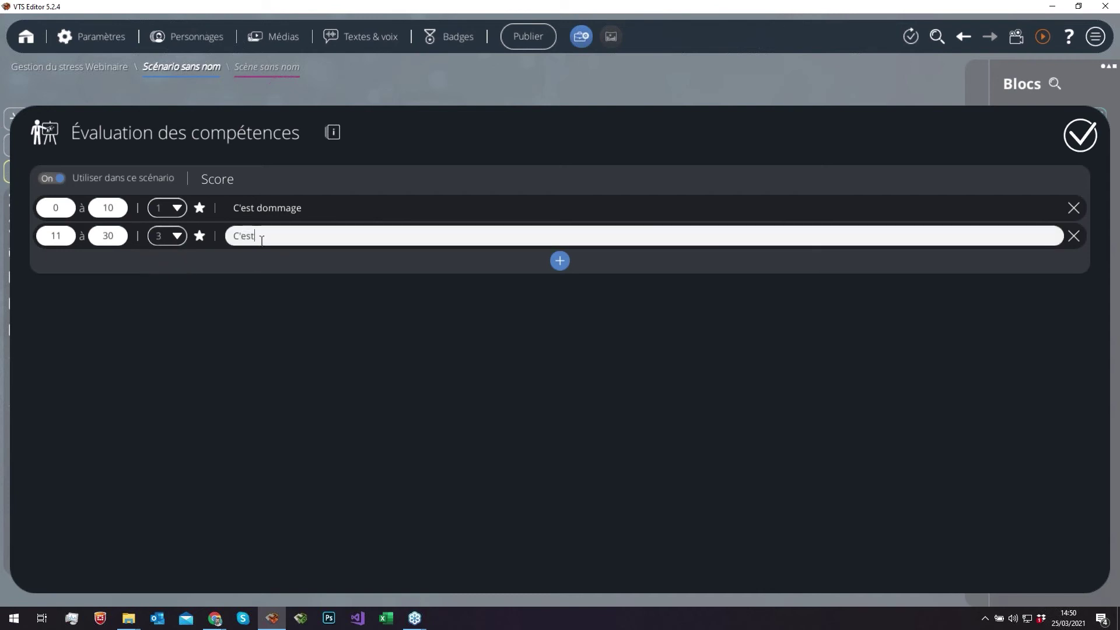
type(" pas mal")
- Add a third range 31–50 with 5 stars and 'Très bien', then validate the evaluation
left_click(561, 260)
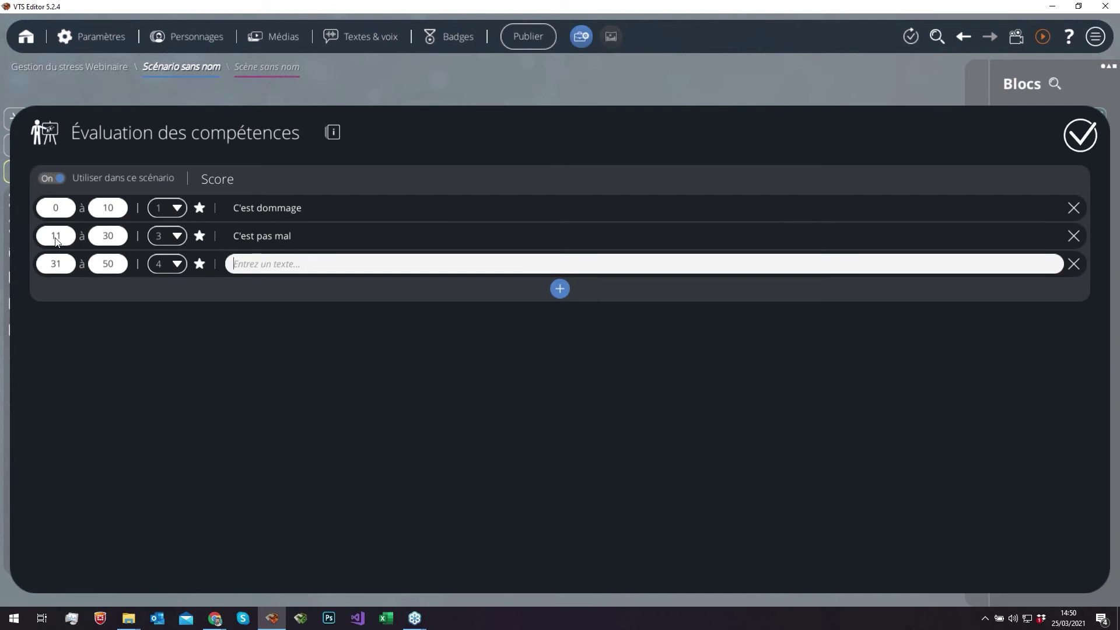
left_click(149, 265)
left_click(164, 380)
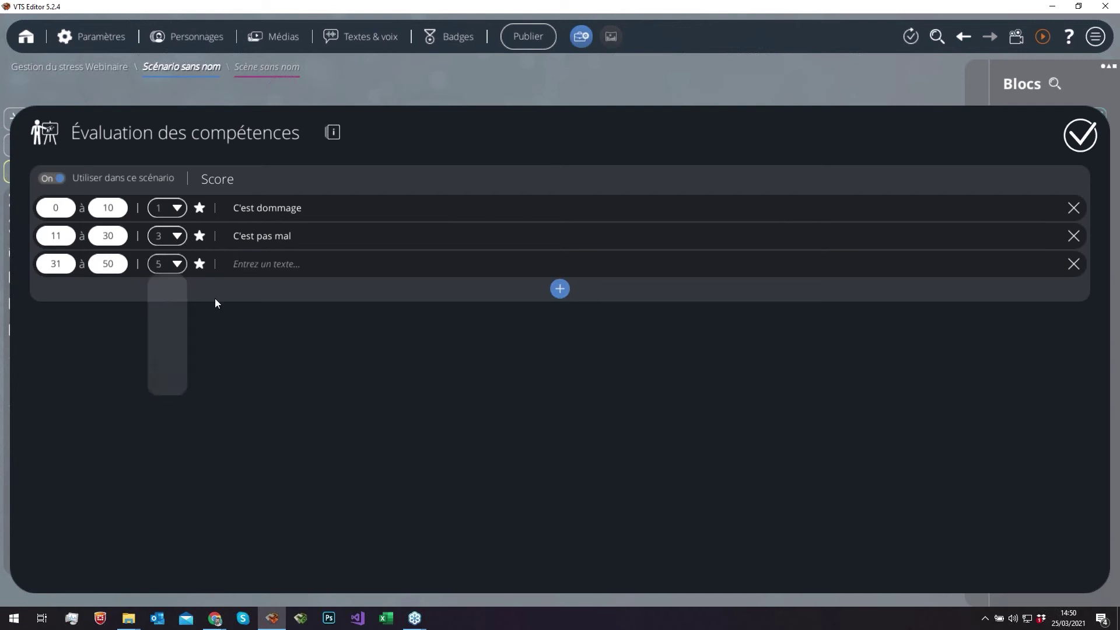
left_click(272, 266)
type("Très b")
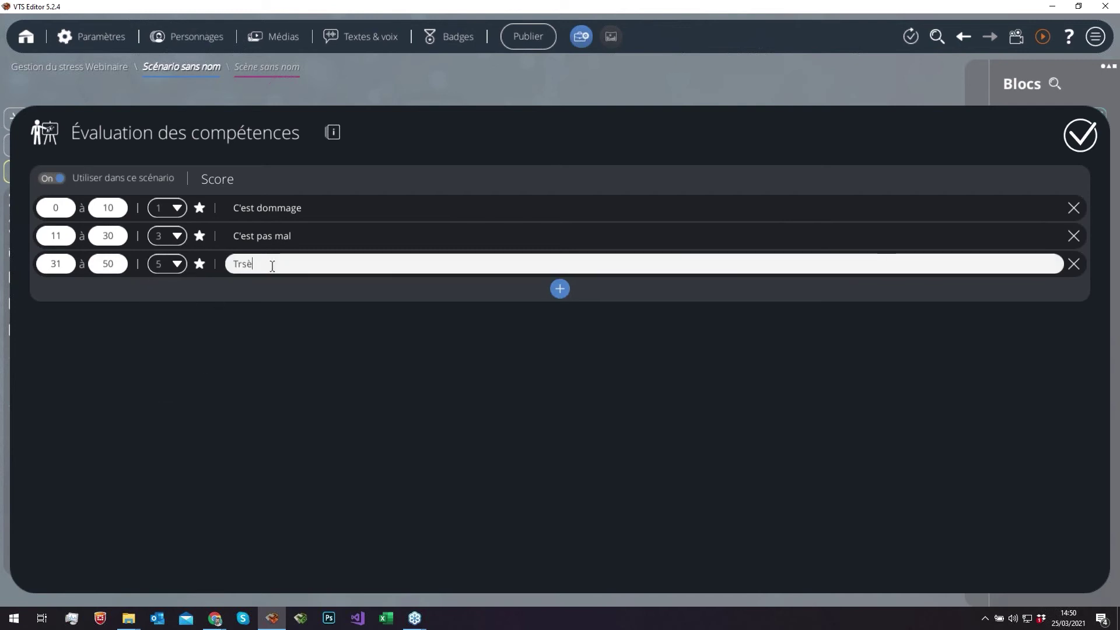
type("ien")
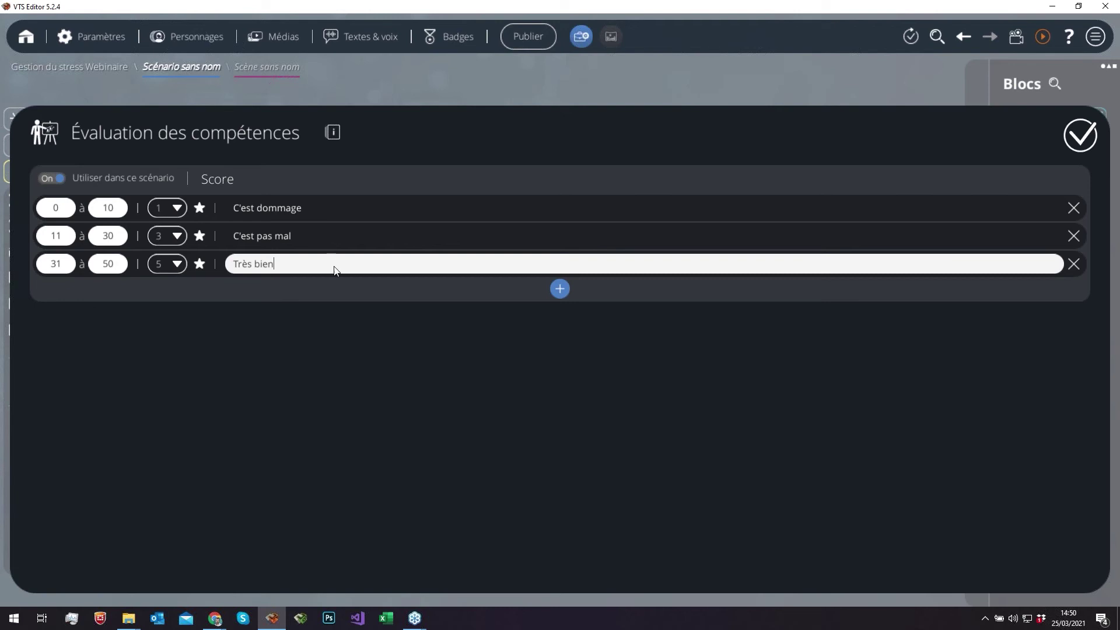
left_click(556, 84)
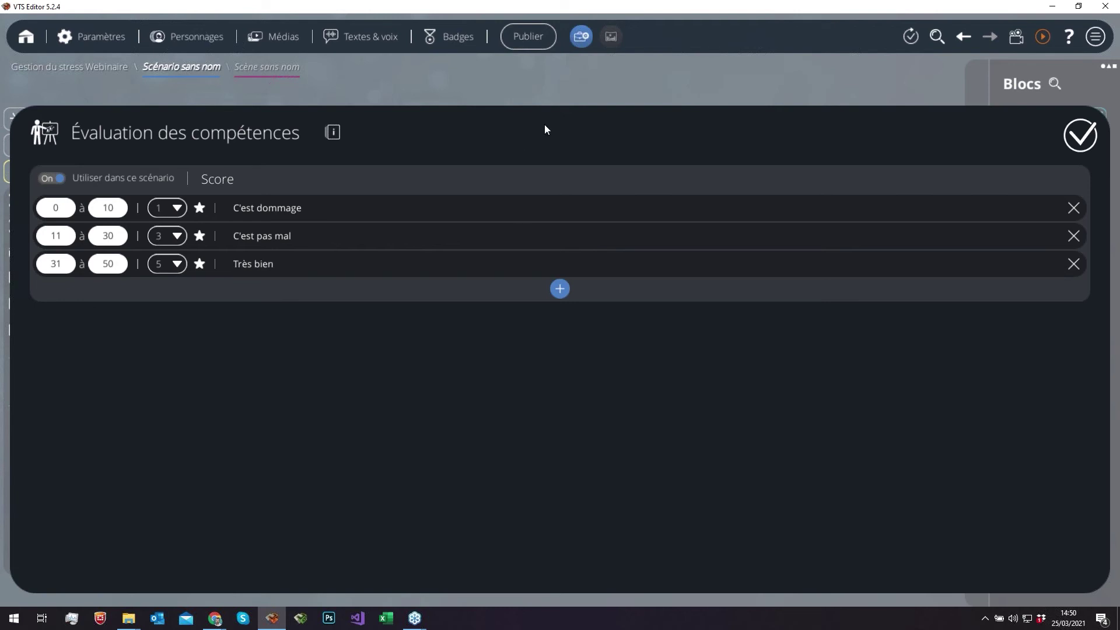
left_click(590, 80)
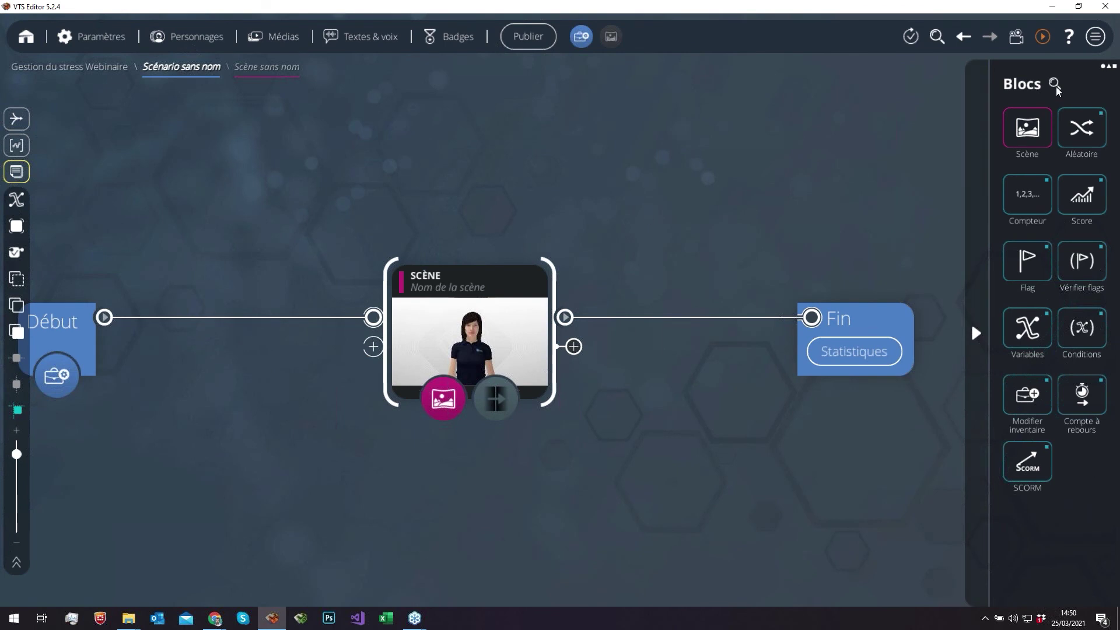
scroll(730, 225, "down", 3)
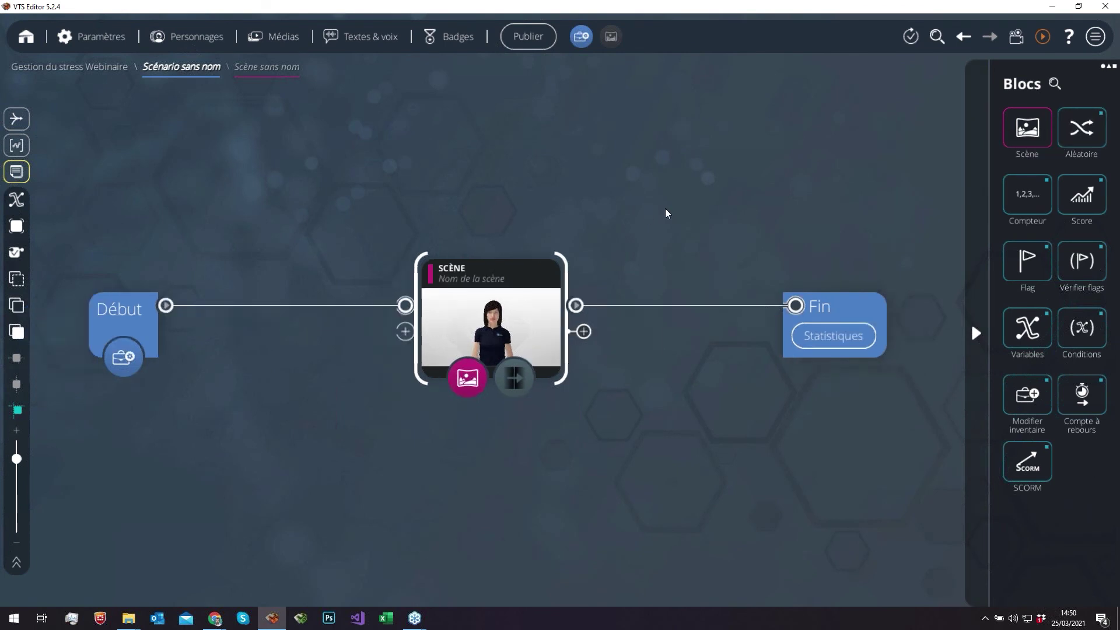
left_click(492, 329)
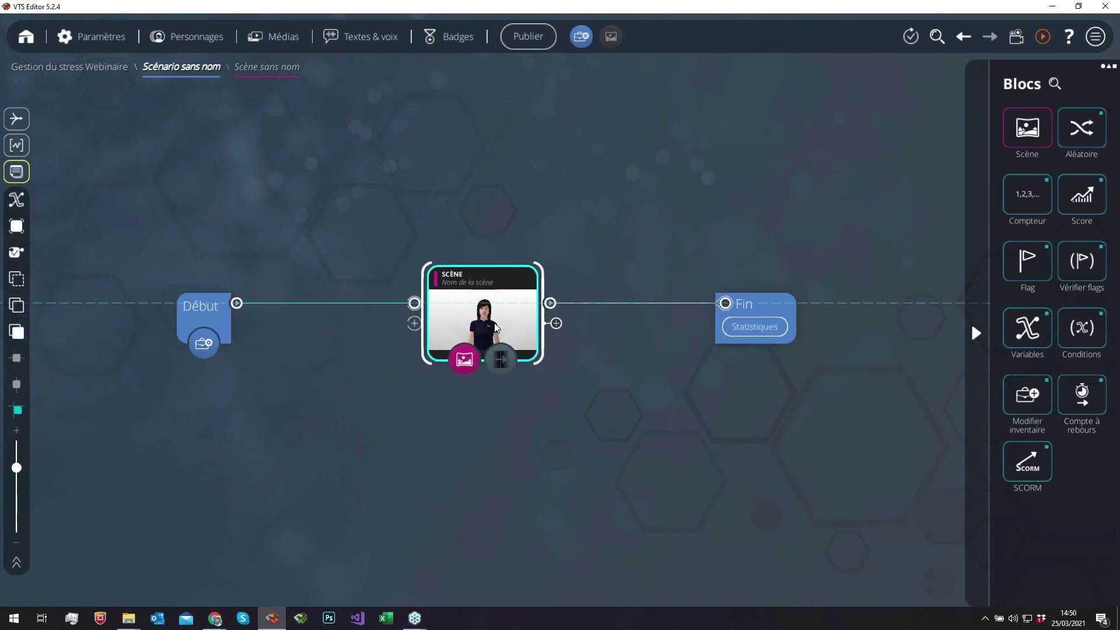
left_click(497, 224)
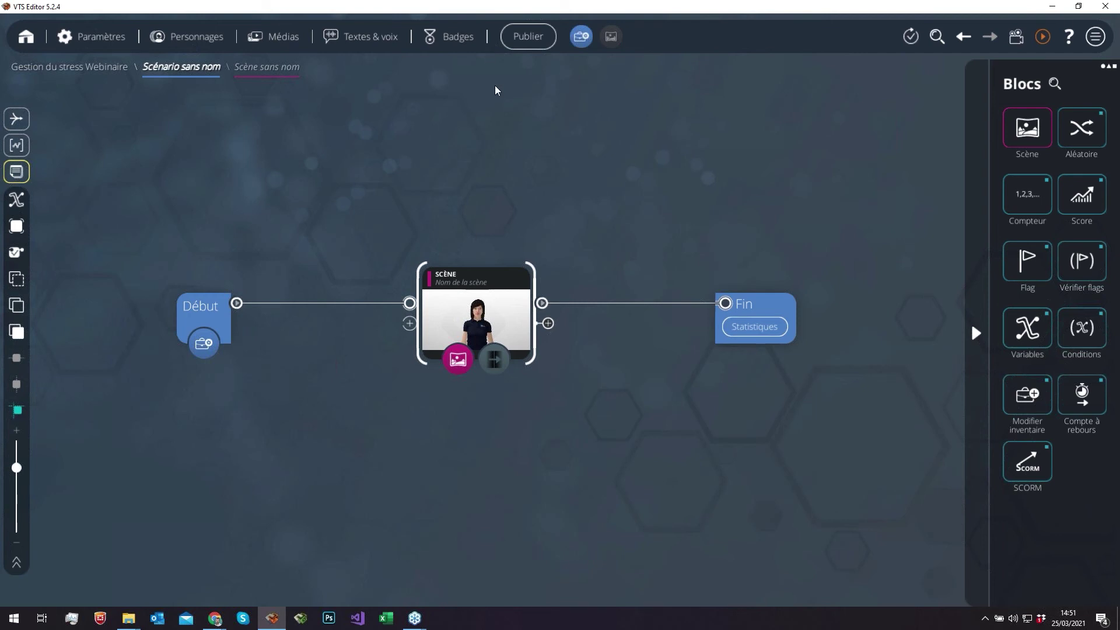
- Publish via VTS Perform for Windows and Mac and open the list of variables to send
left_click(534, 37)
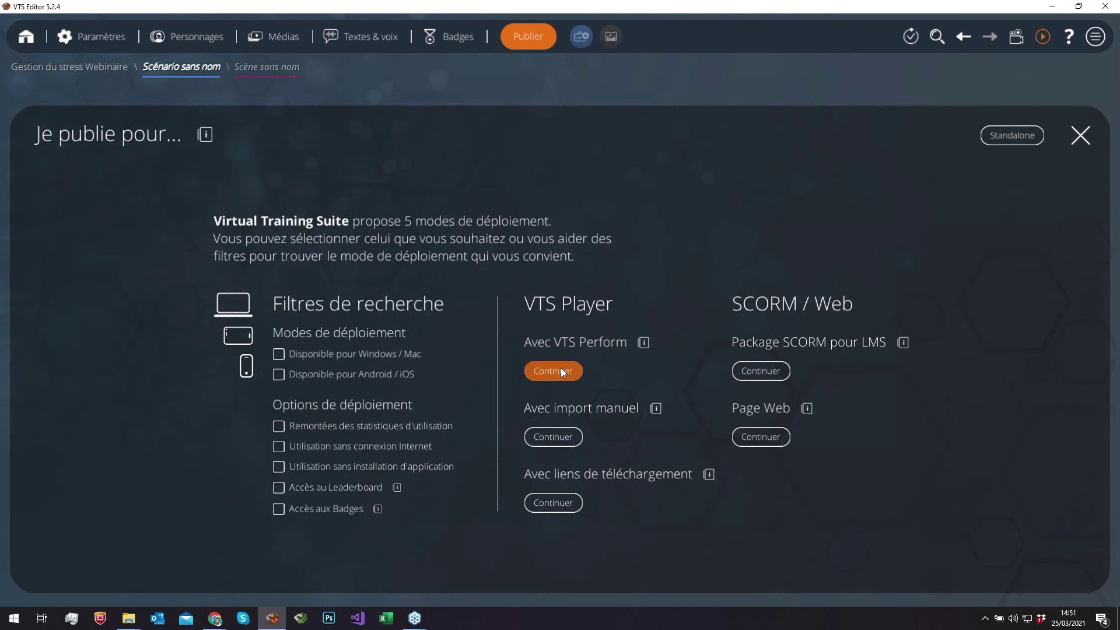
left_click(561, 371)
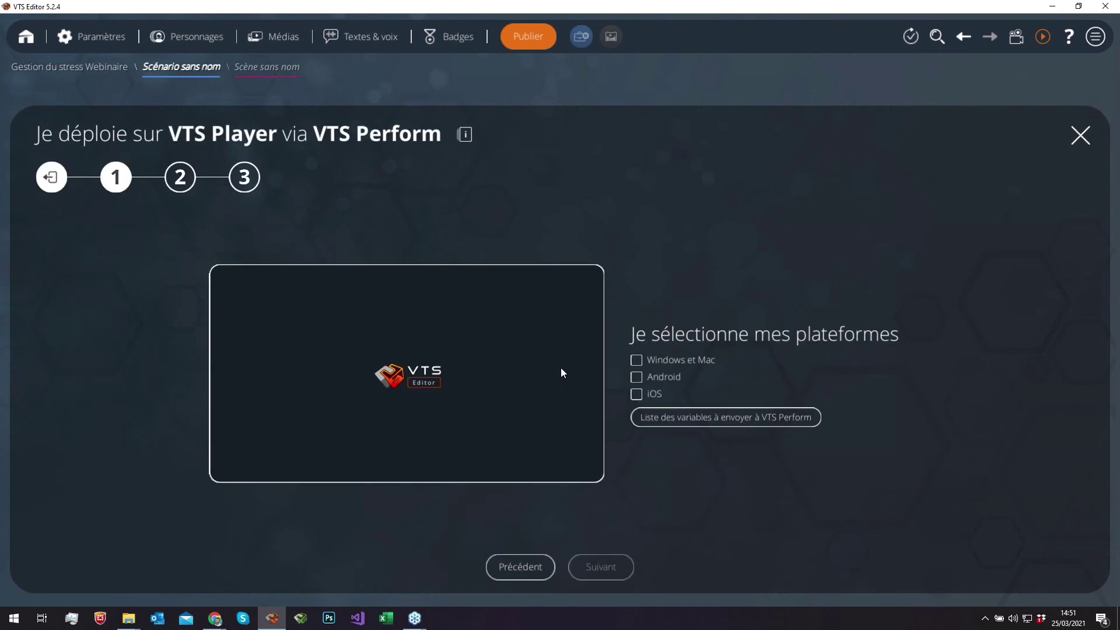
left_click(636, 361)
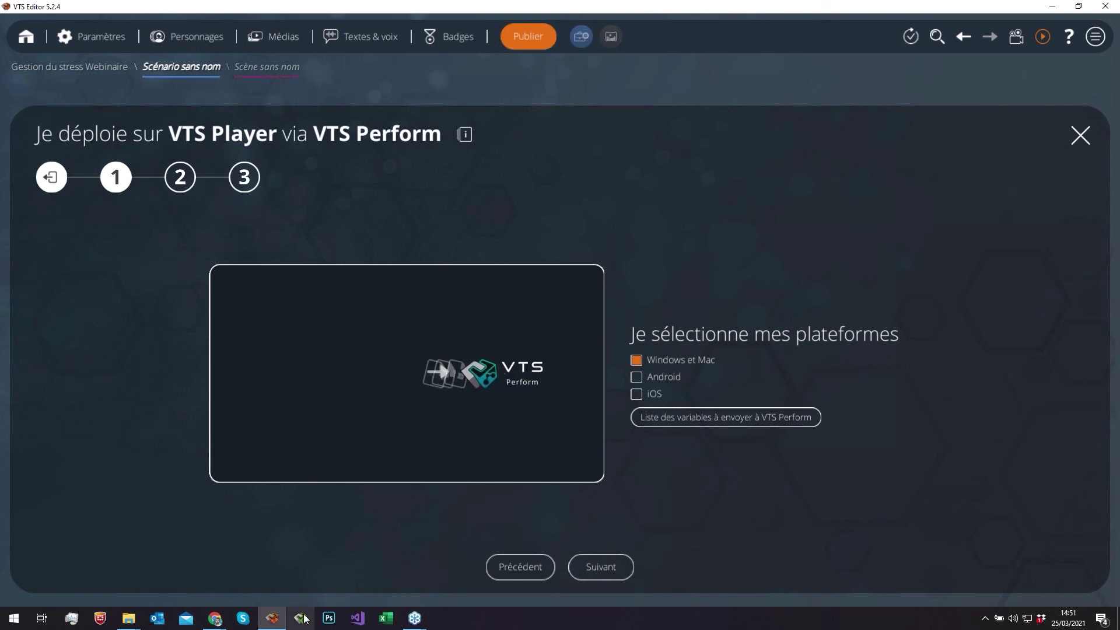
left_click(728, 419)
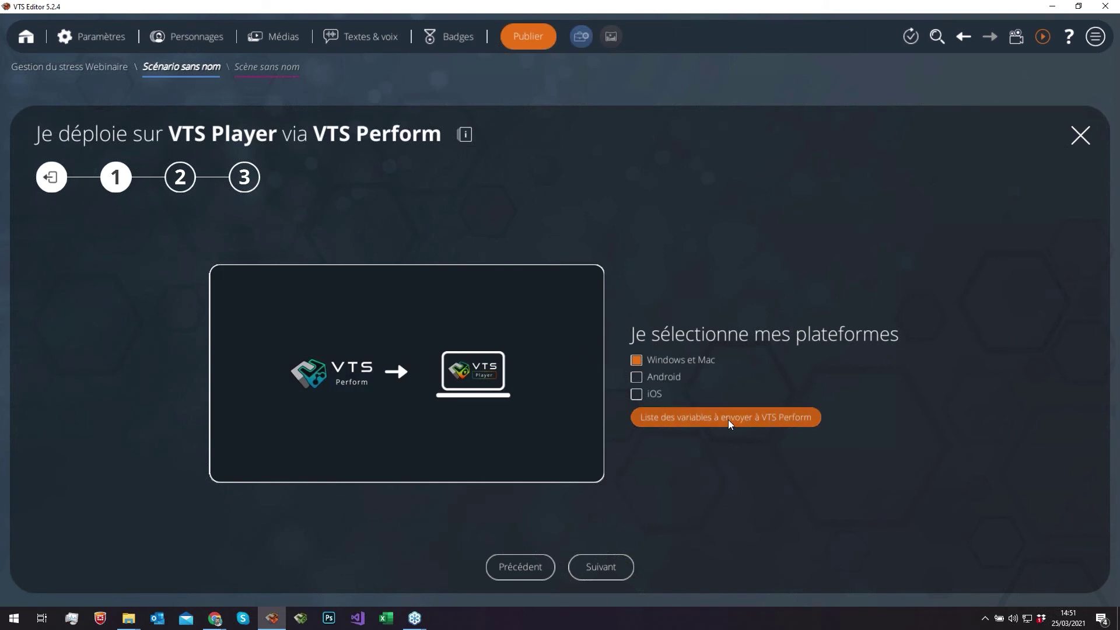
left_click(689, 419)
left_click(433, 302)
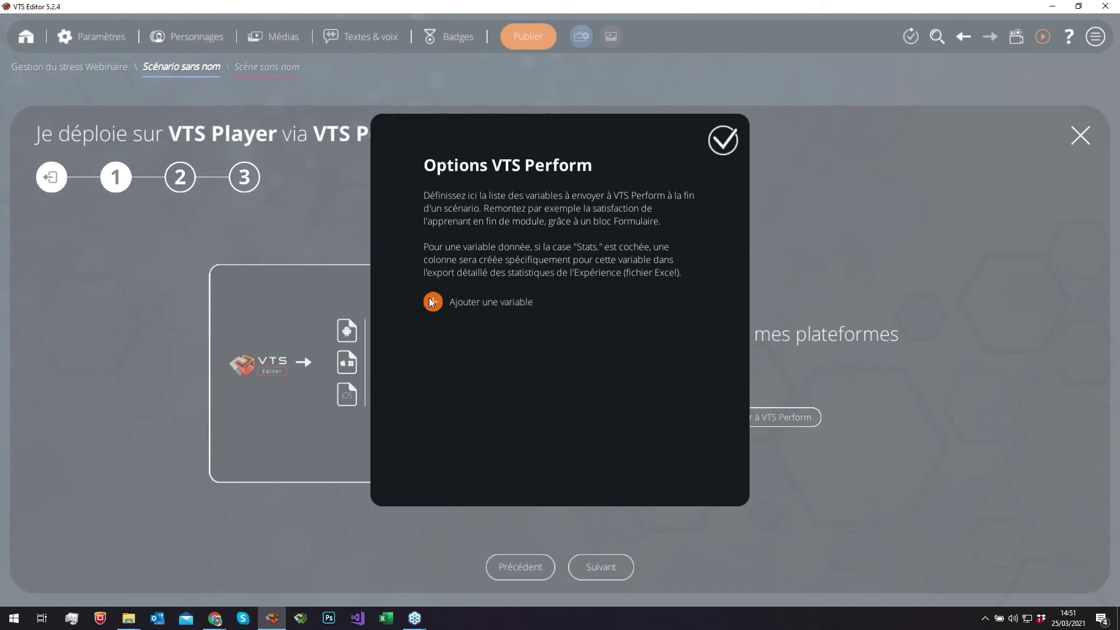
- Add the stress variable to the VTS Perform list with Stats. ticked and confirm
left_click(474, 328)
type("st")
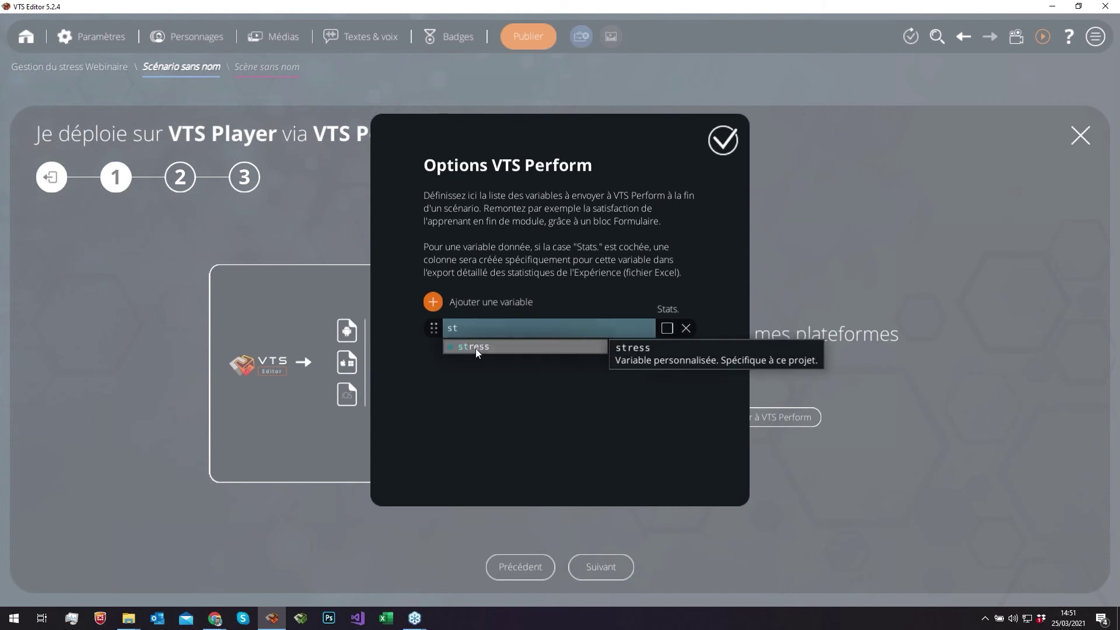
left_click(474, 347)
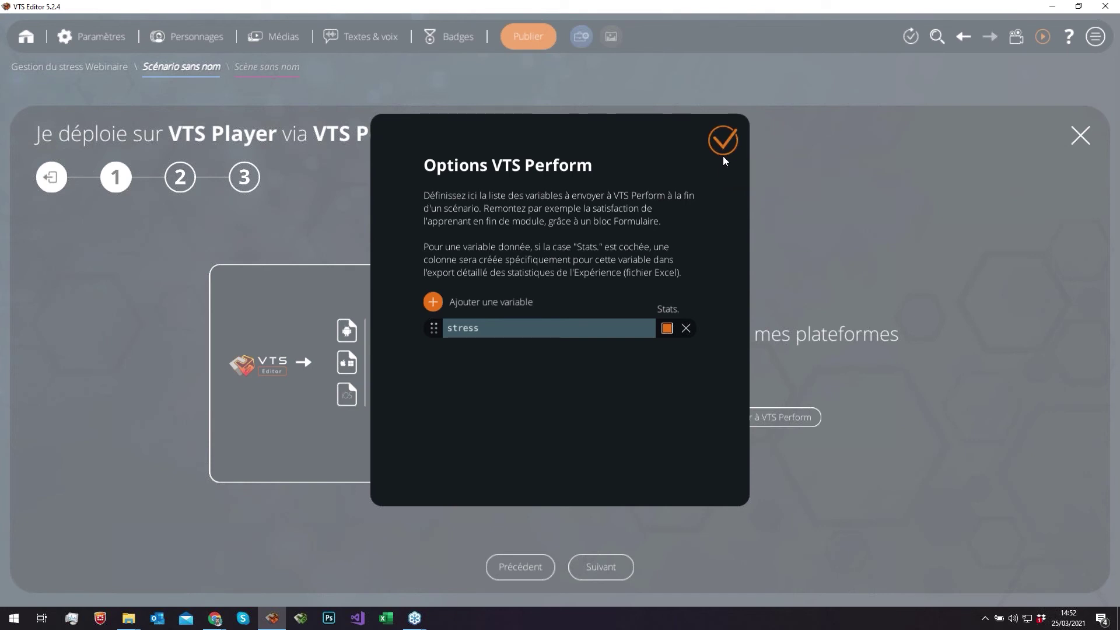
left_click(723, 141)
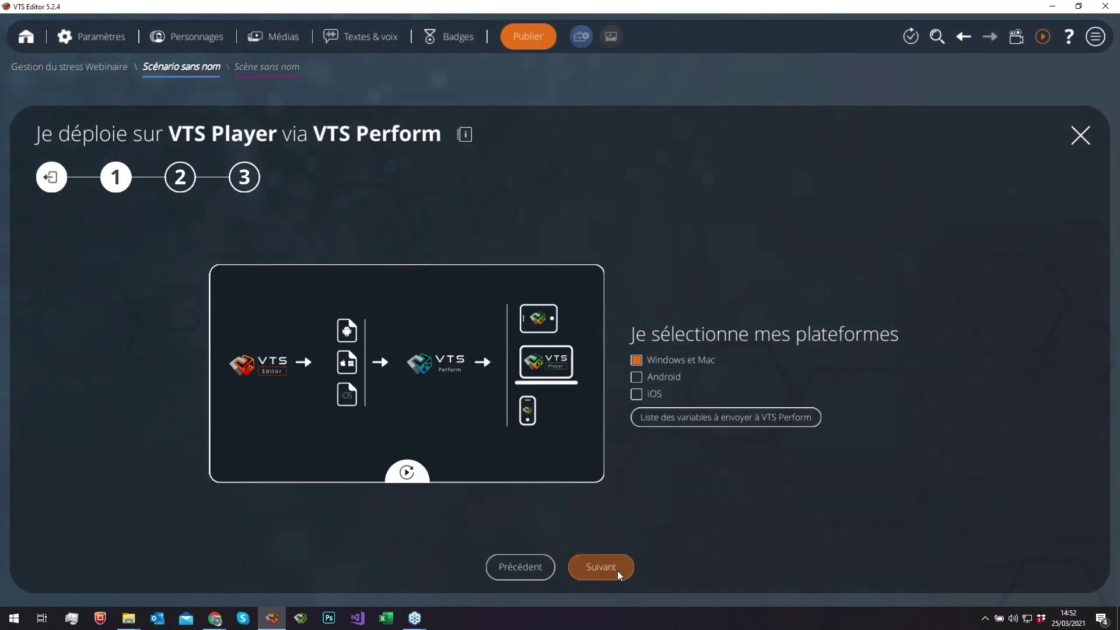
- Run through the wizard, publish to the Bureau folder, and open the generated files' folder
left_click(614, 569)
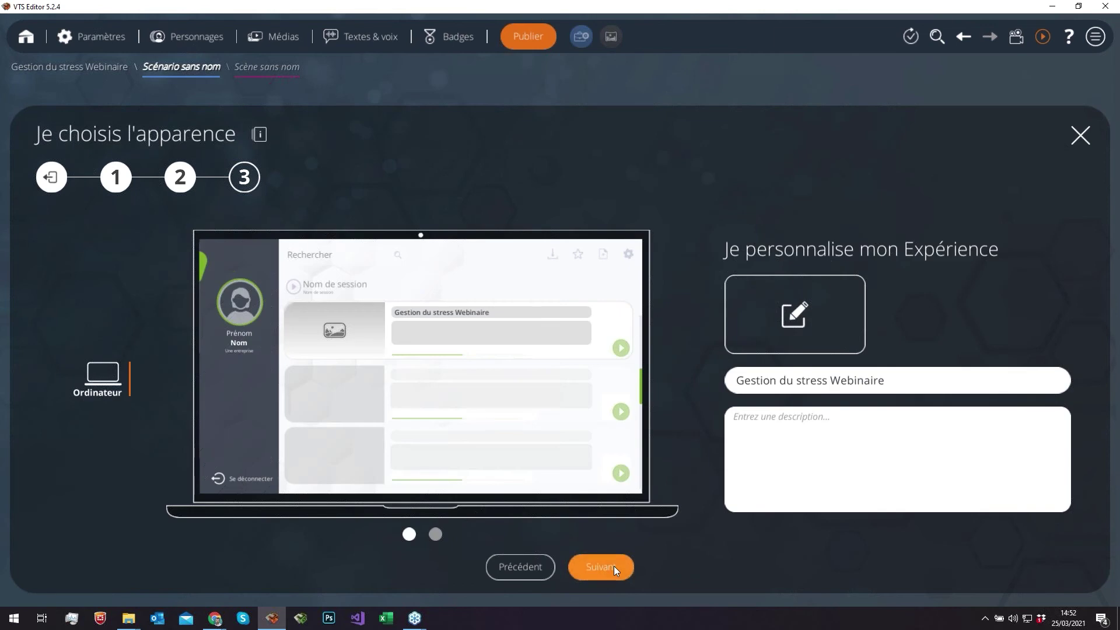
left_click(614, 567)
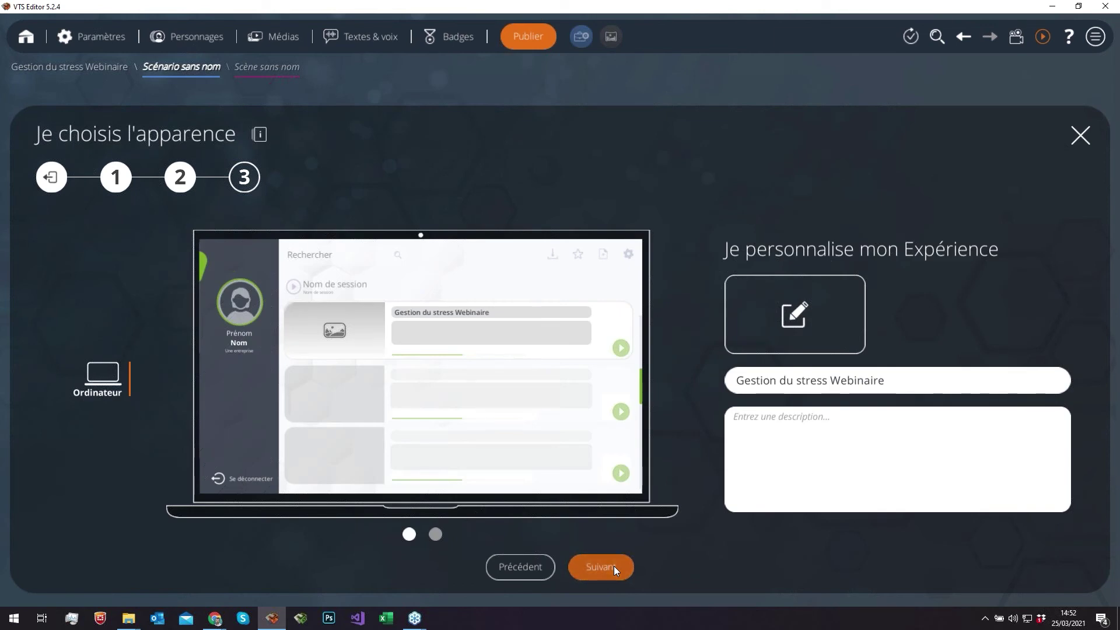
left_click(614, 566)
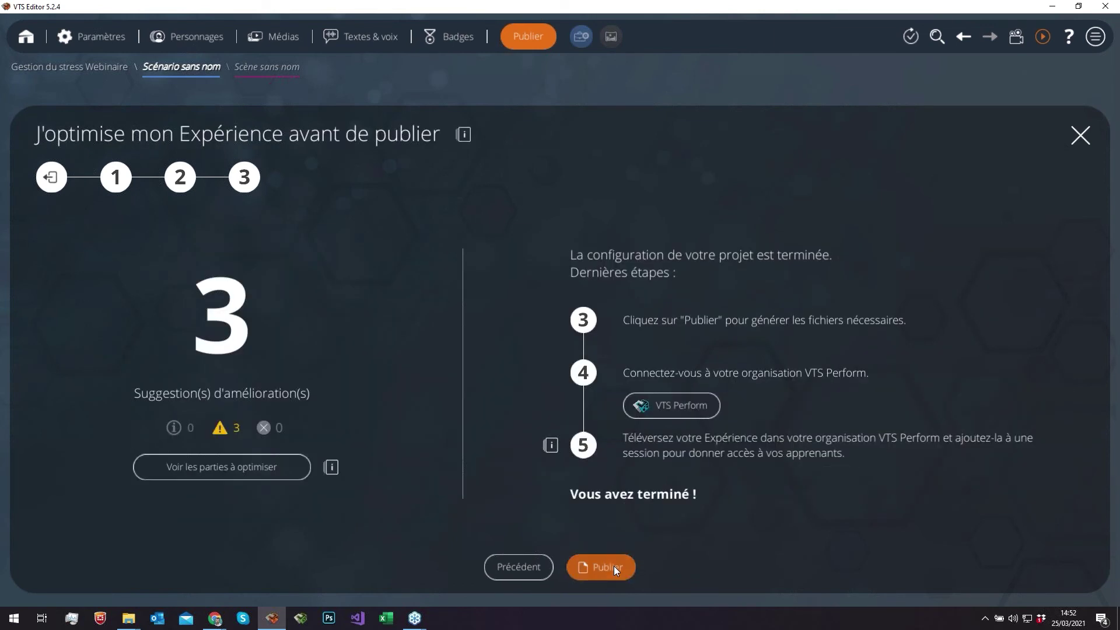
left_click(613, 566)
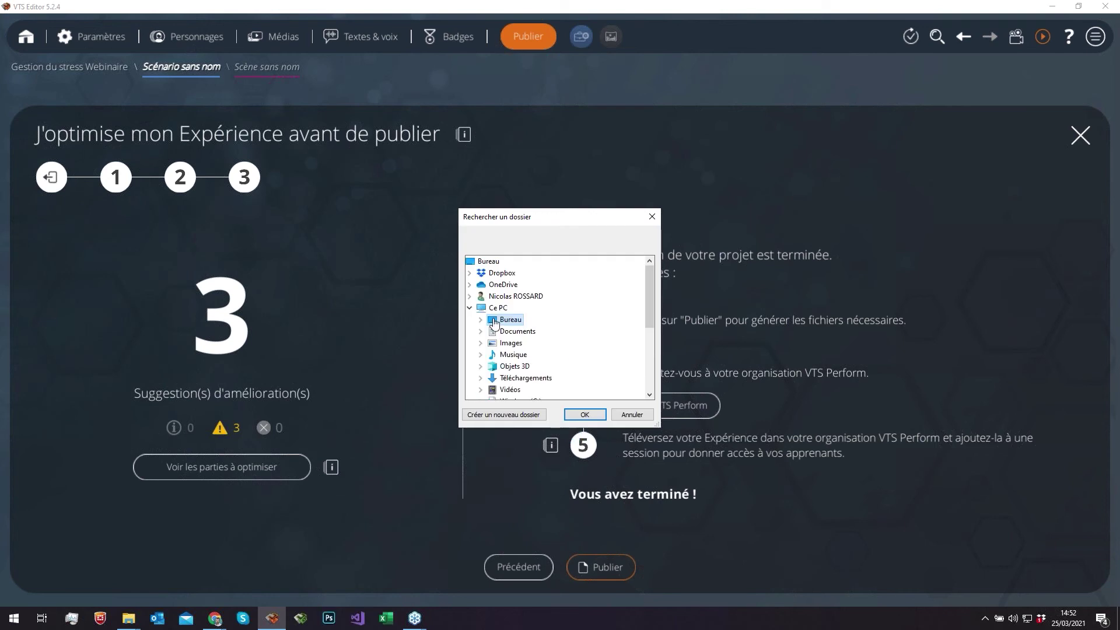
double_click(494, 322)
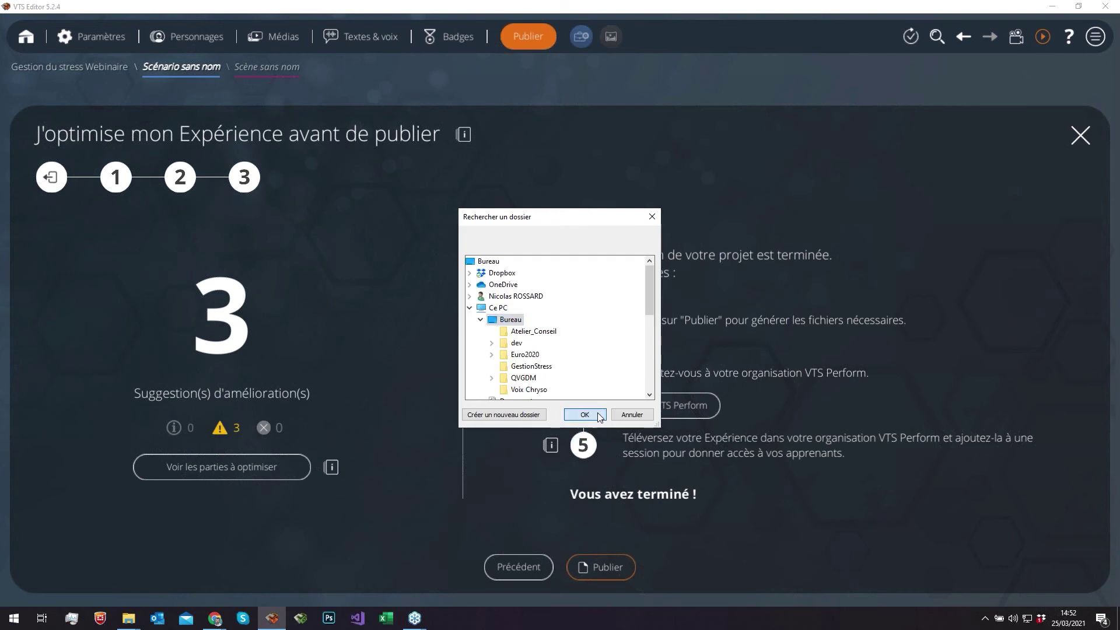
left_click(585, 414)
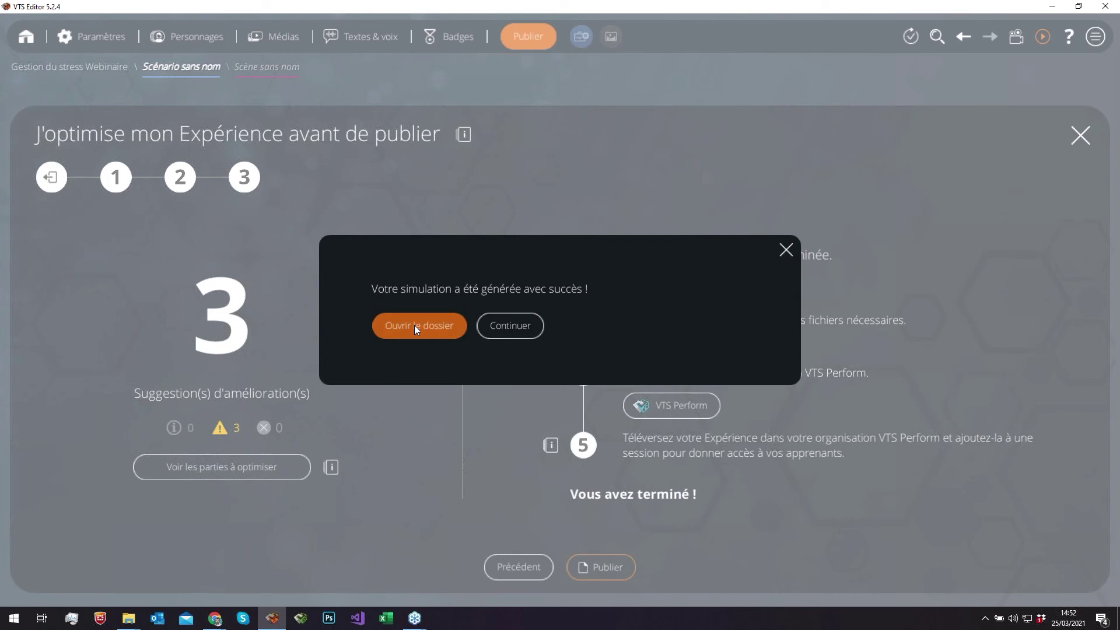
left_click(414, 324)
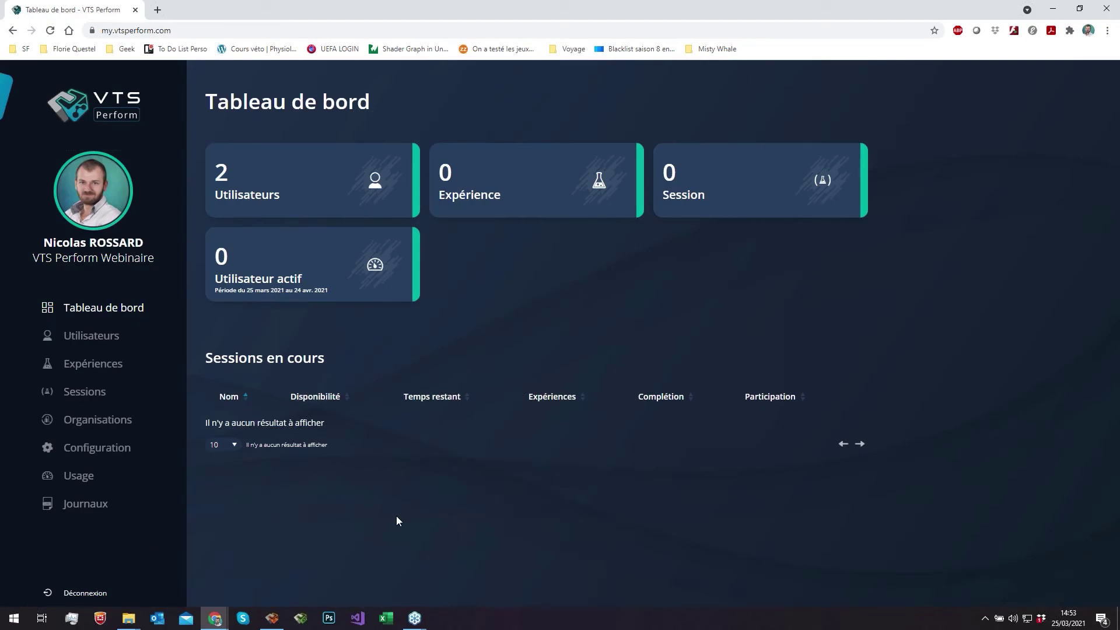
left_click(129, 618)
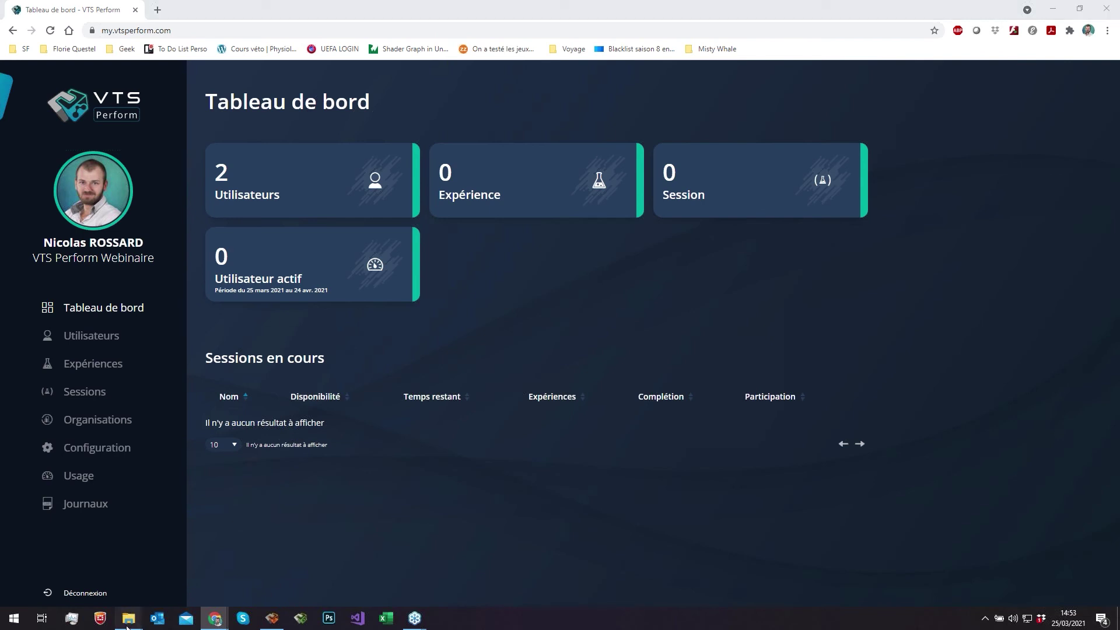
left_click(377, 581)
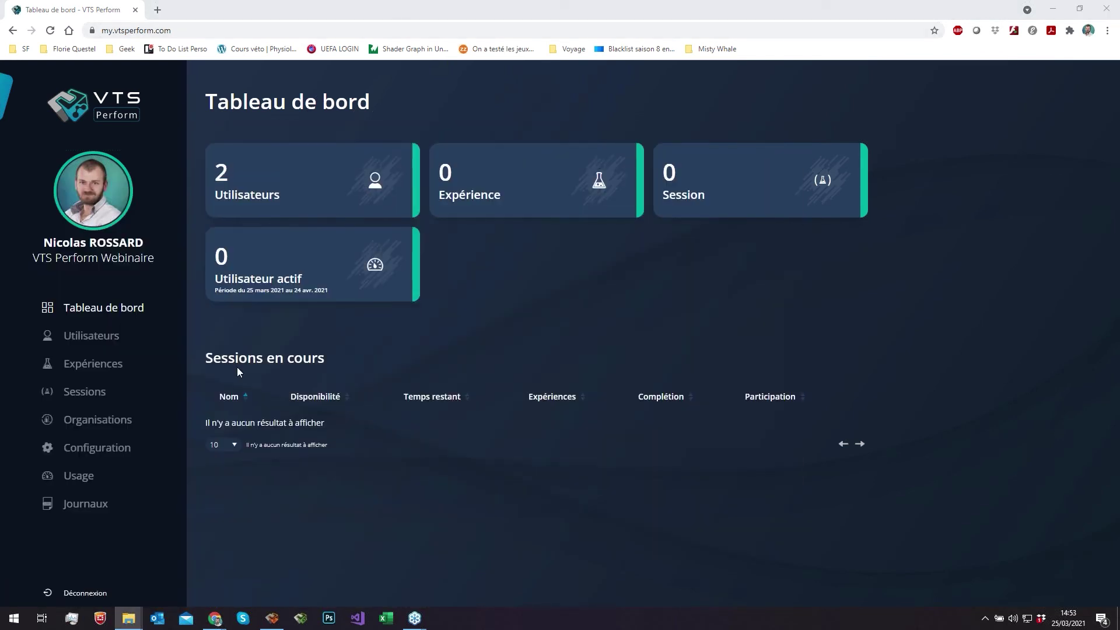
left_click(520, 466)
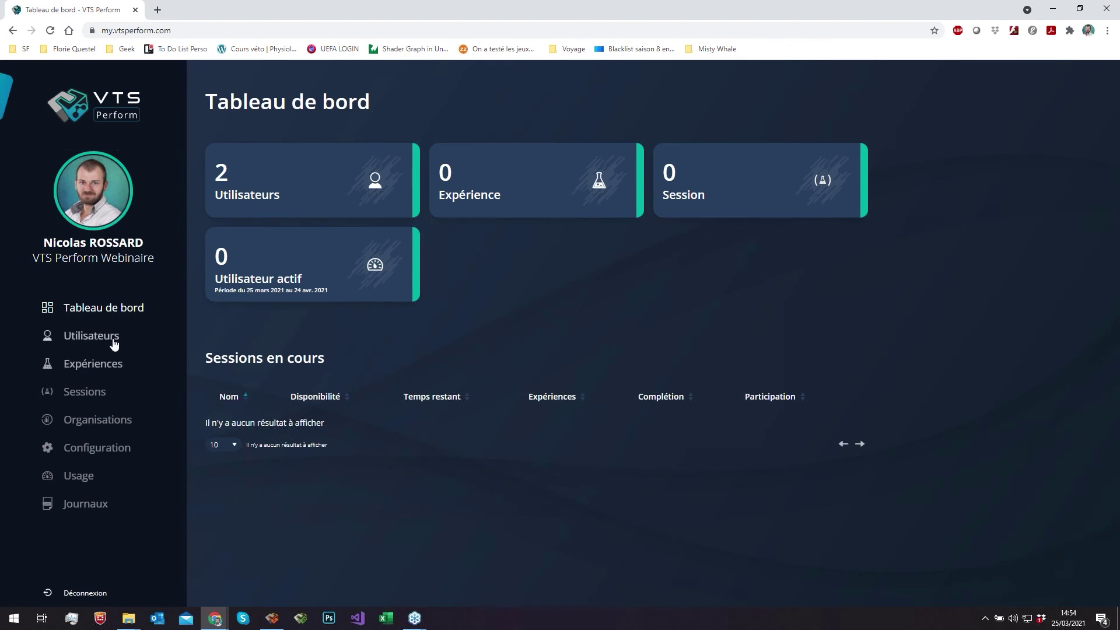
- Log back in, find the VTS Perform Webinaire organisation by searching 'web', and list its users
left_click(133, 335)
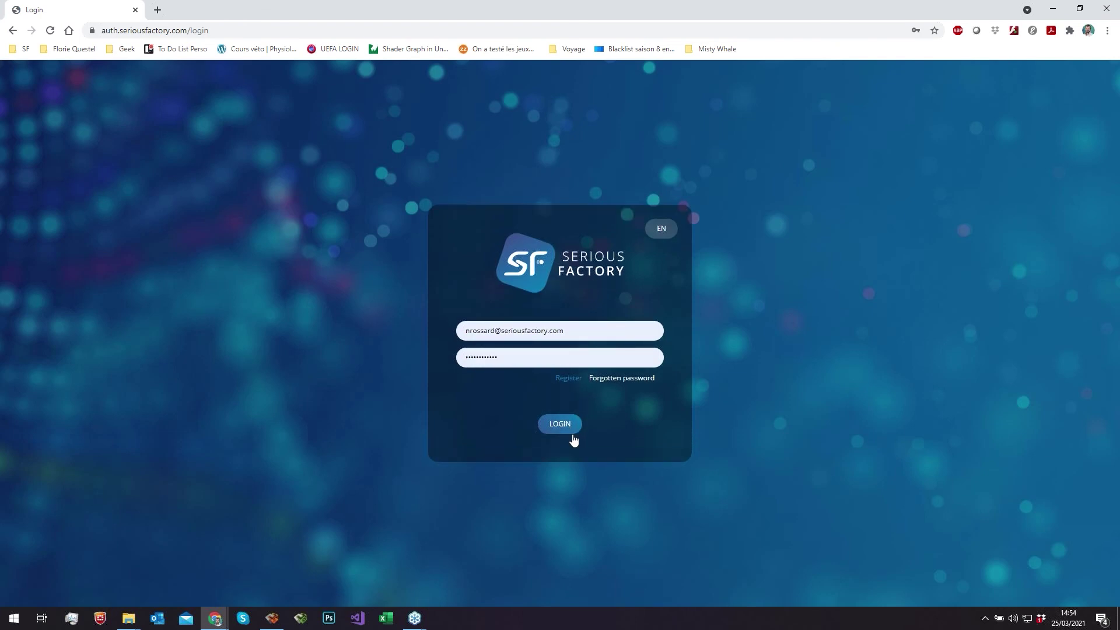
left_click(572, 436)
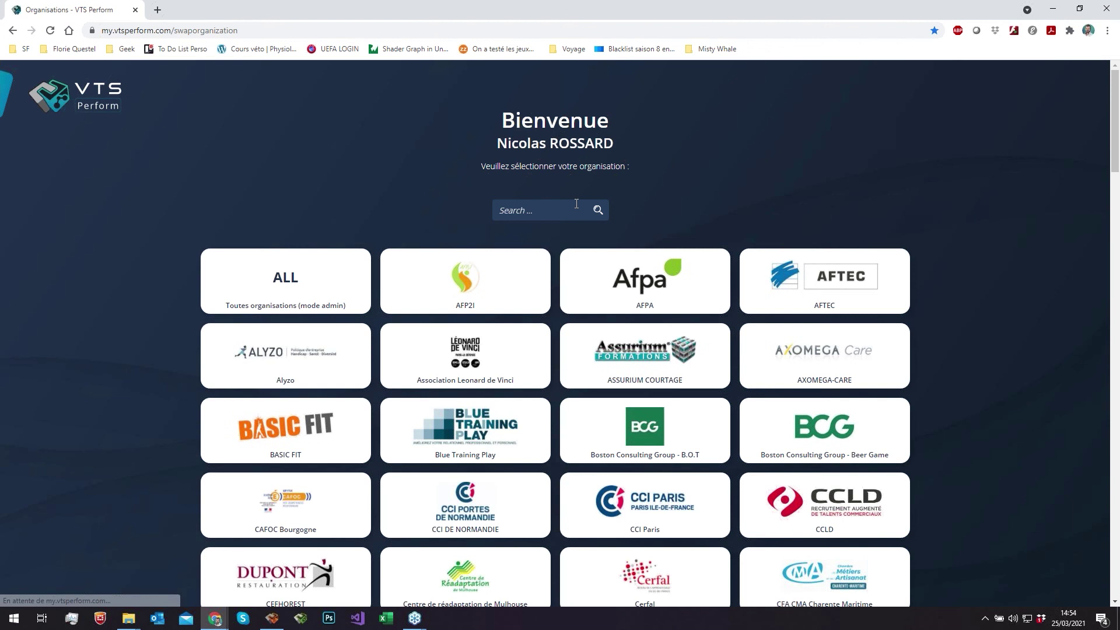
left_click(577, 205)
type("web")
left_click(469, 286)
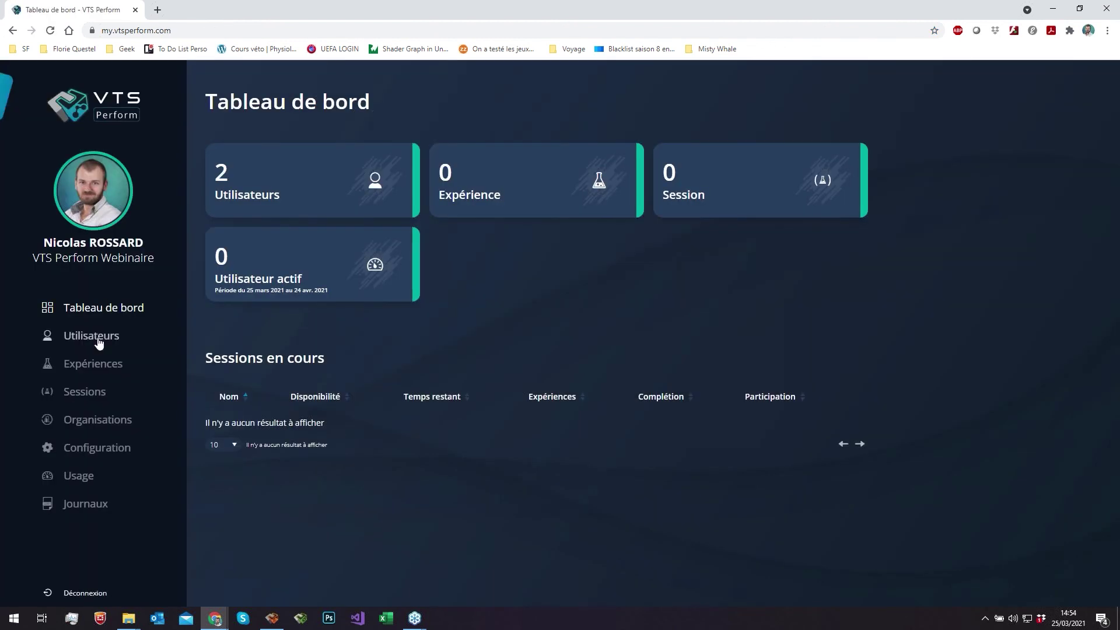
left_click(98, 338)
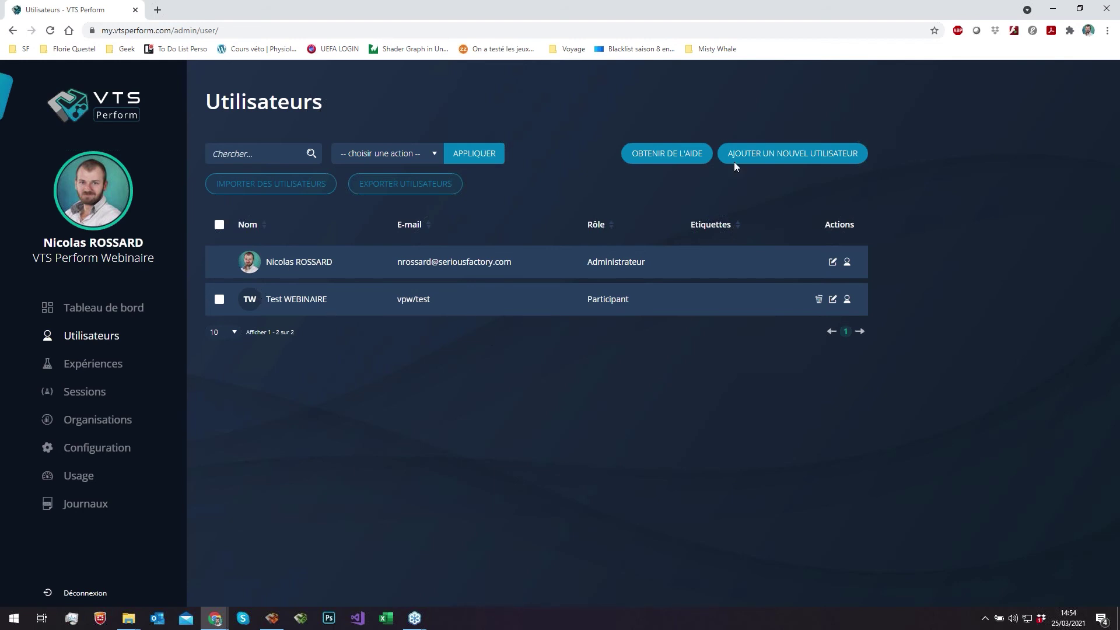
- Create a participant account by entering the person's first name, last name and e-mail address
left_click(779, 156)
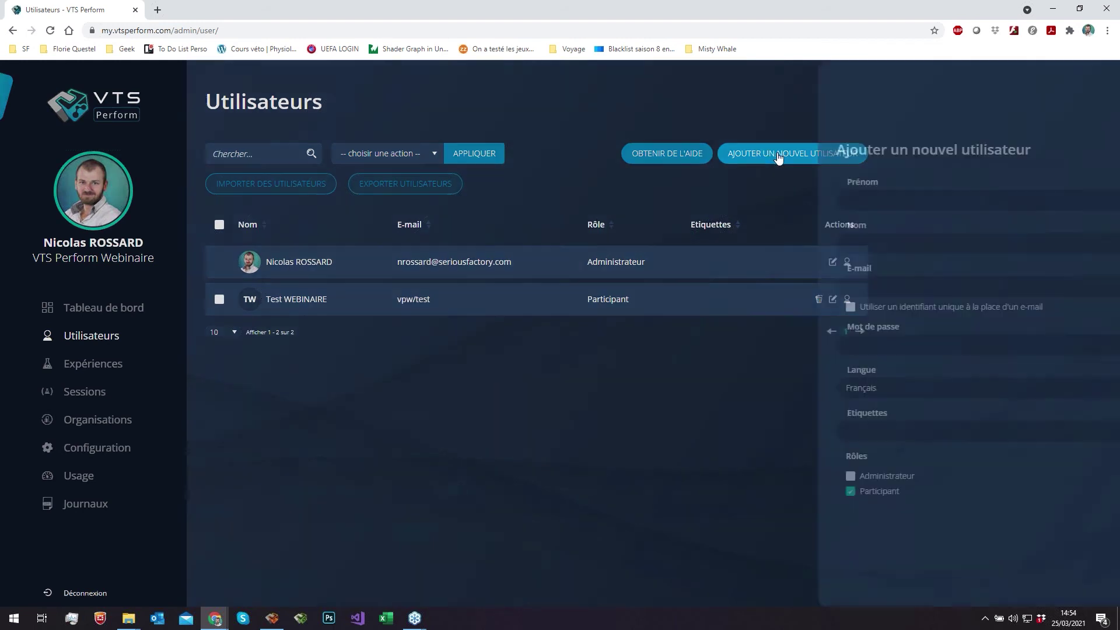
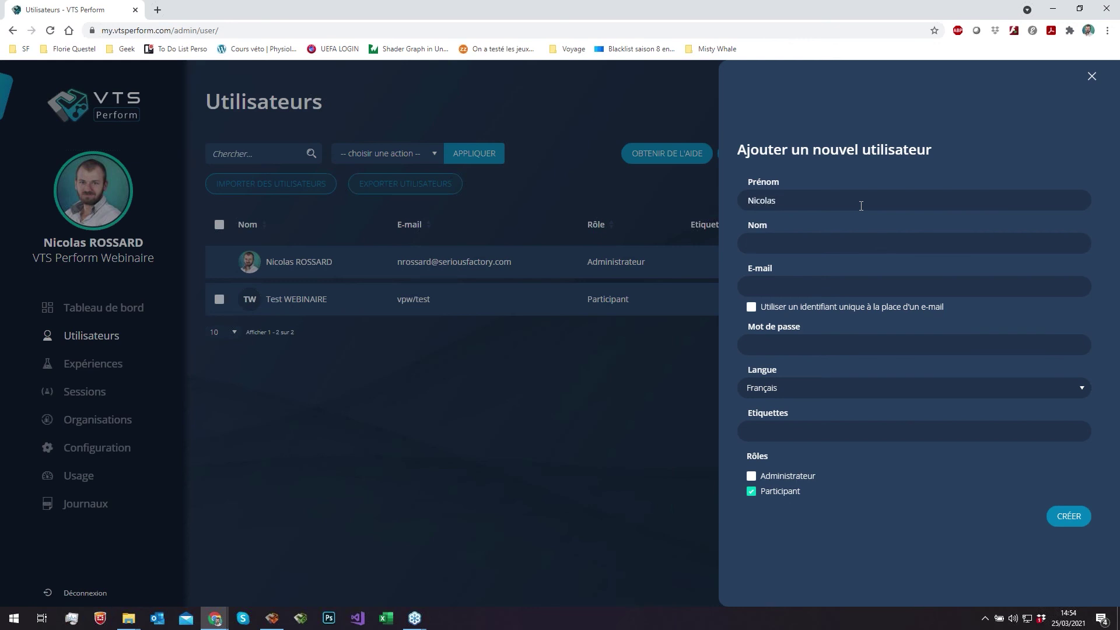
key("Tab")
key("Tab")
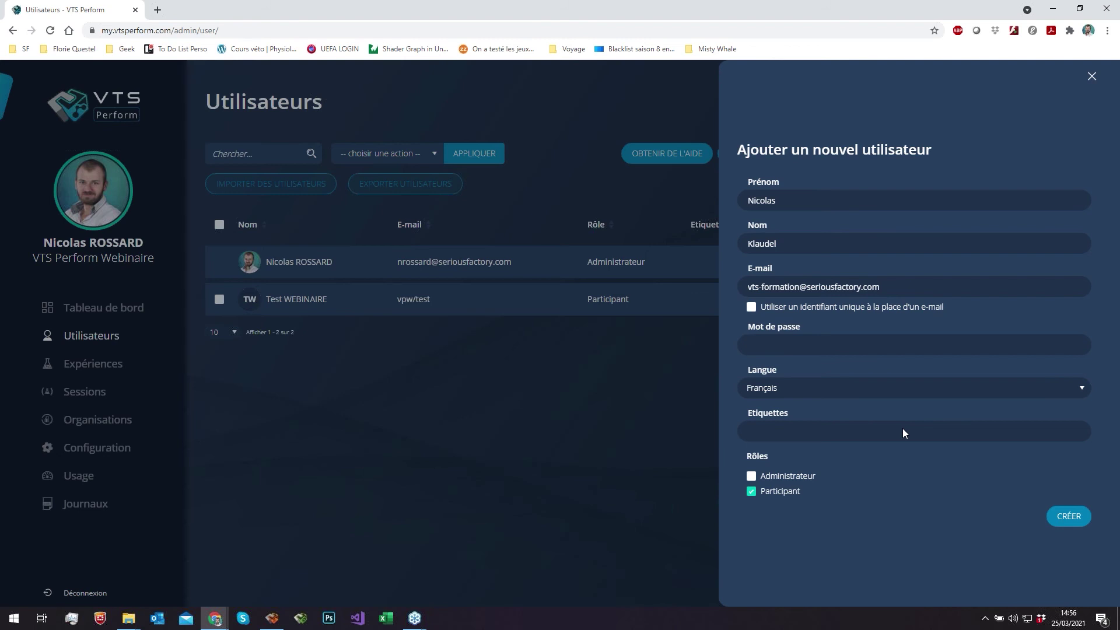
left_click(1070, 519)
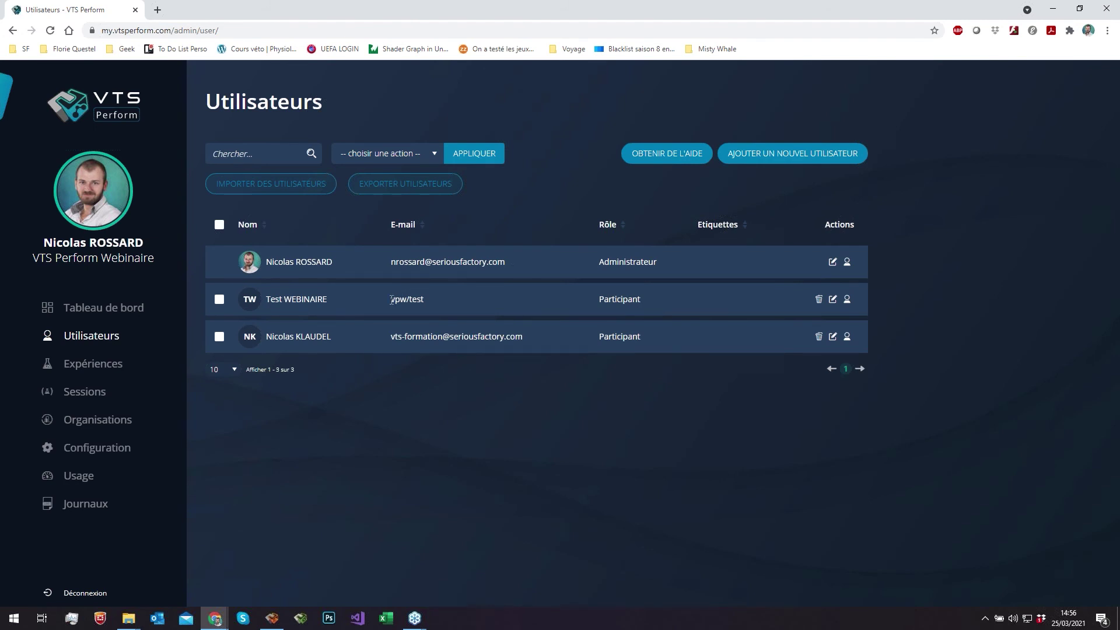
left_click_drag(389, 299, 425, 301)
left_click_drag(390, 336, 524, 338)
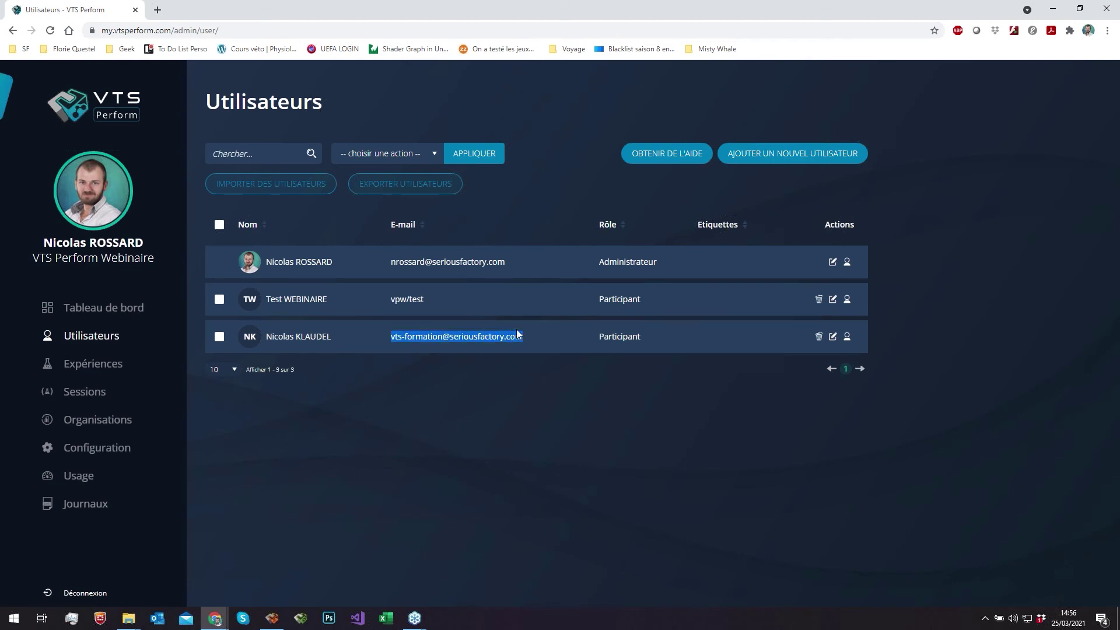
left_click_drag(390, 300, 432, 303)
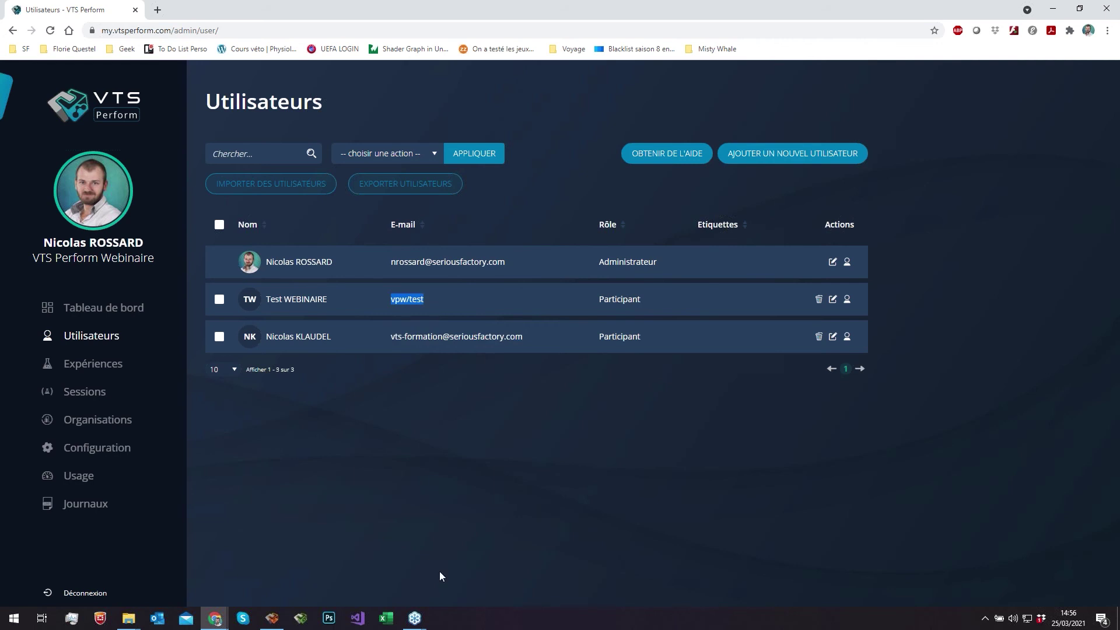
left_click(531, 381)
left_click(431, 301)
- Upload the stress-management .vts package on the Expériences page and create the experience
left_click(105, 365)
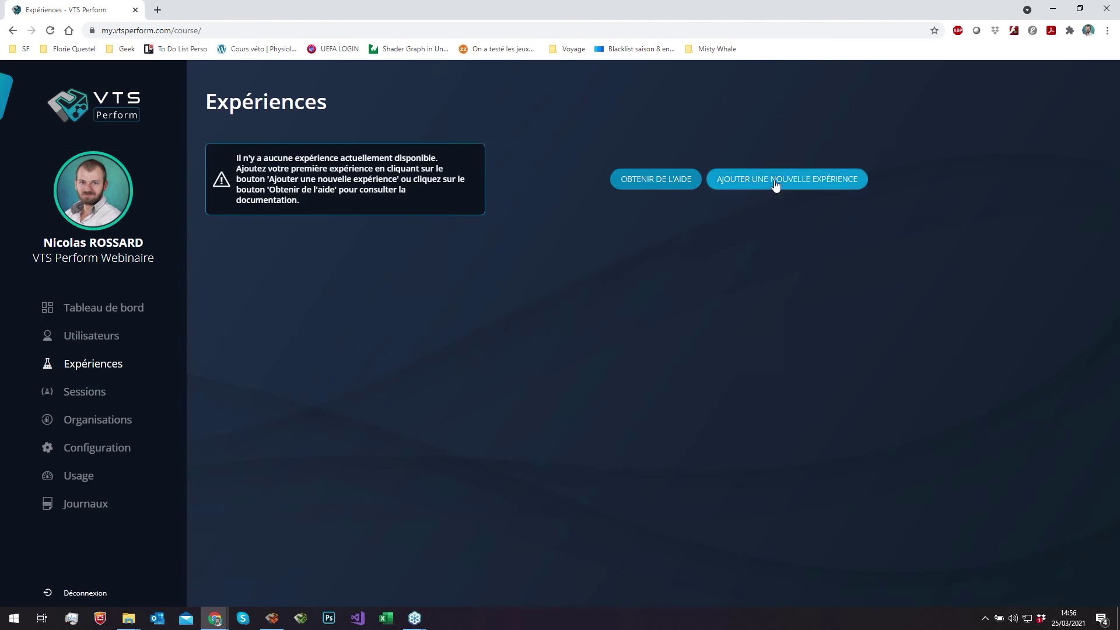
left_click(775, 182)
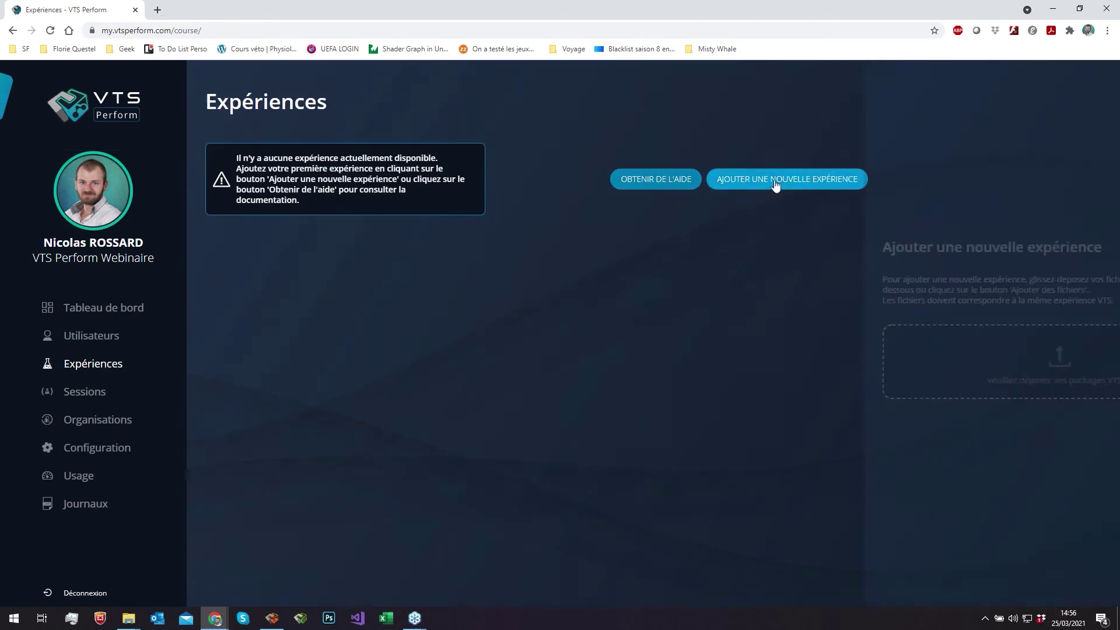
left_click(129, 619)
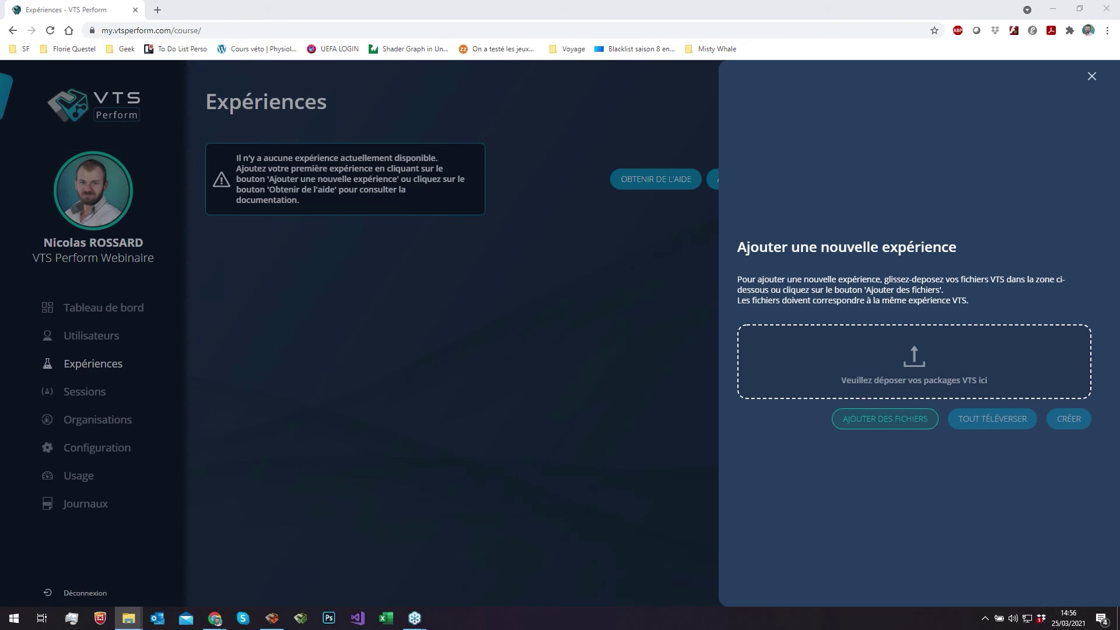
left_click_drag(315, 461, 897, 366)
left_click(1008, 354)
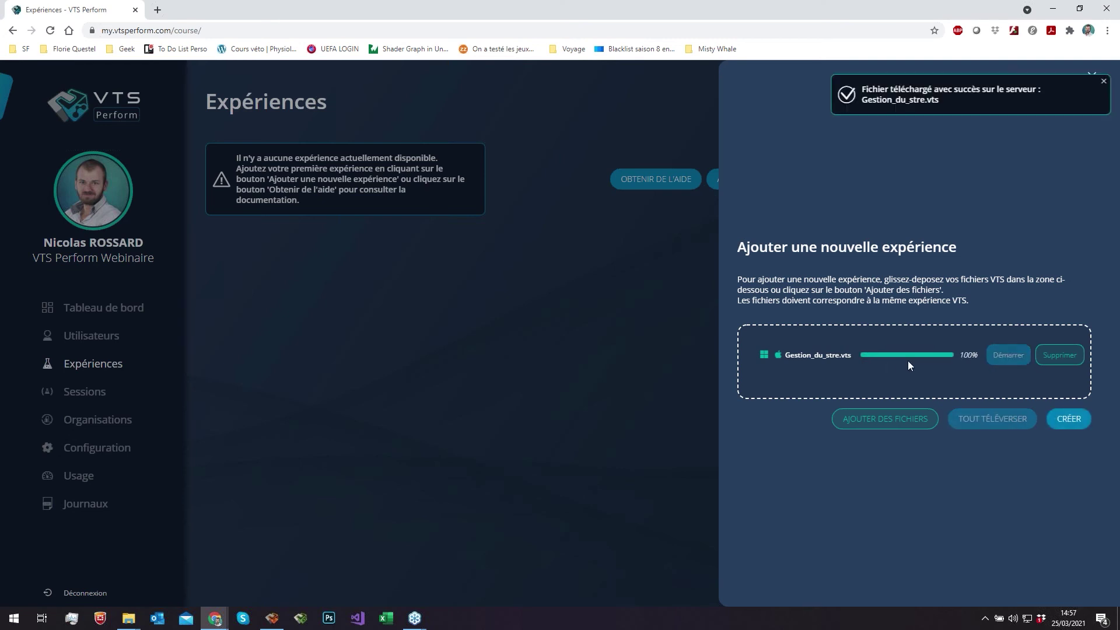
left_click(1070, 421)
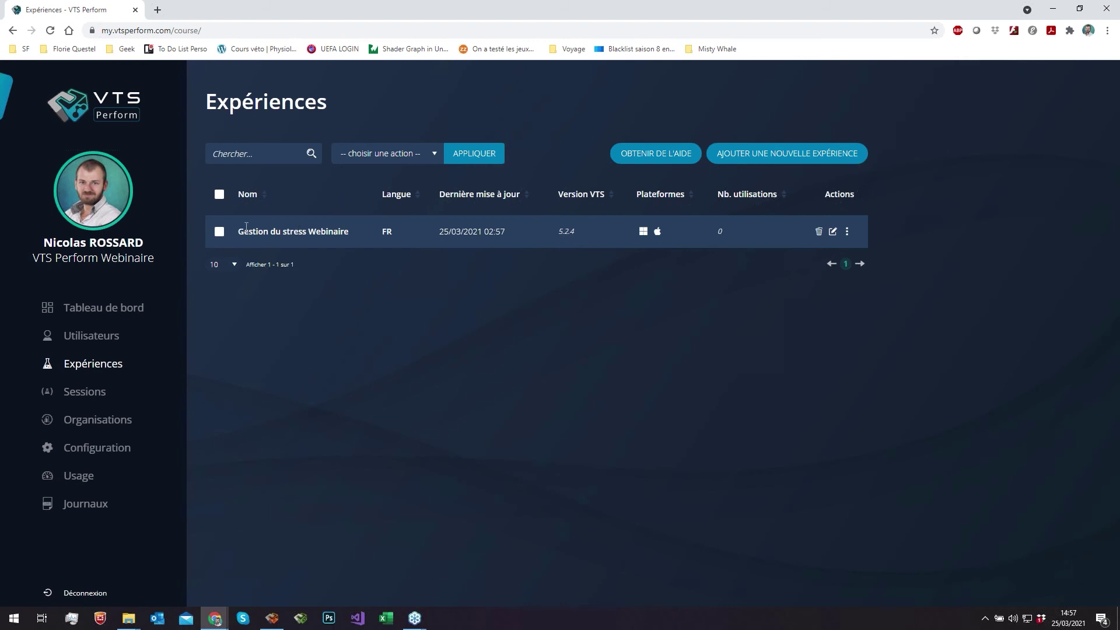
- Expand the Gestion du stress Webinaire row to view its details, then return to VTS Editor
left_click_drag(238, 231, 358, 231)
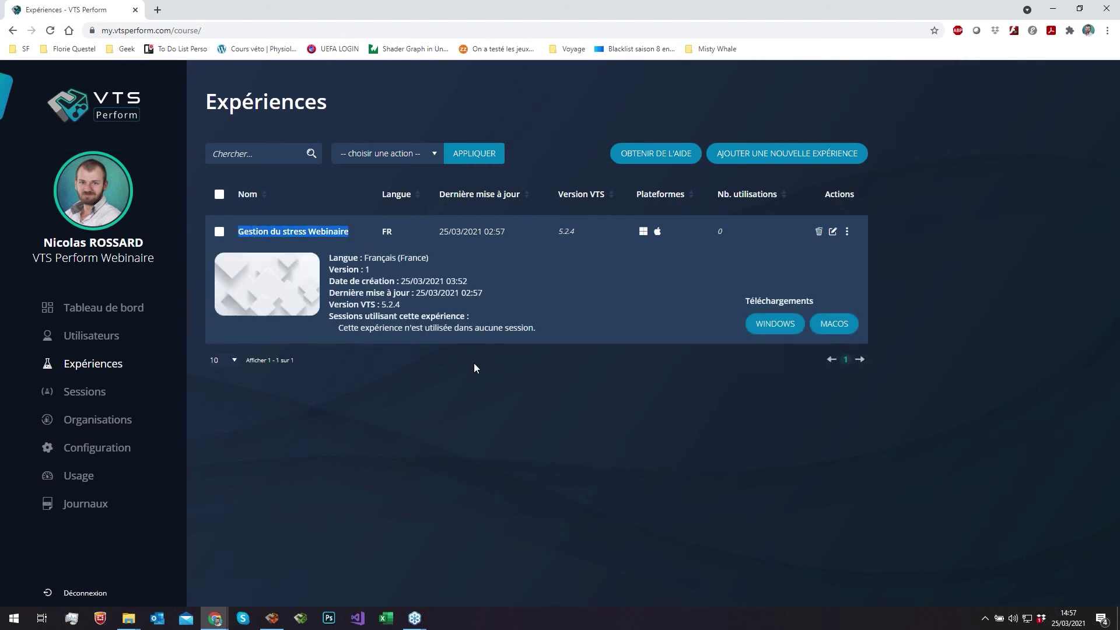
left_click(481, 407)
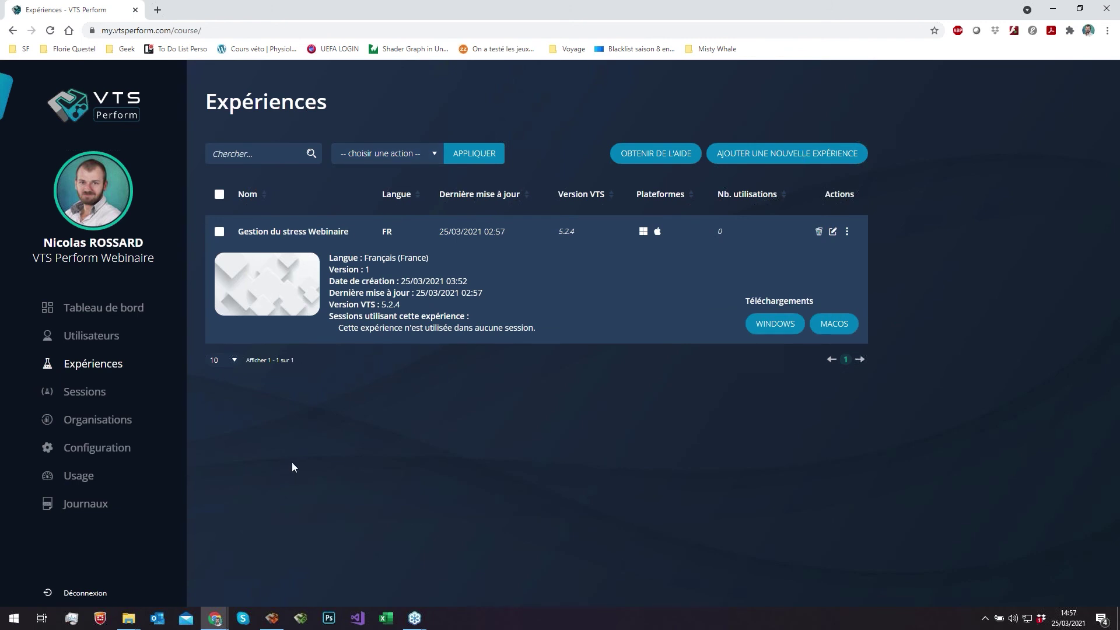
left_click(272, 618)
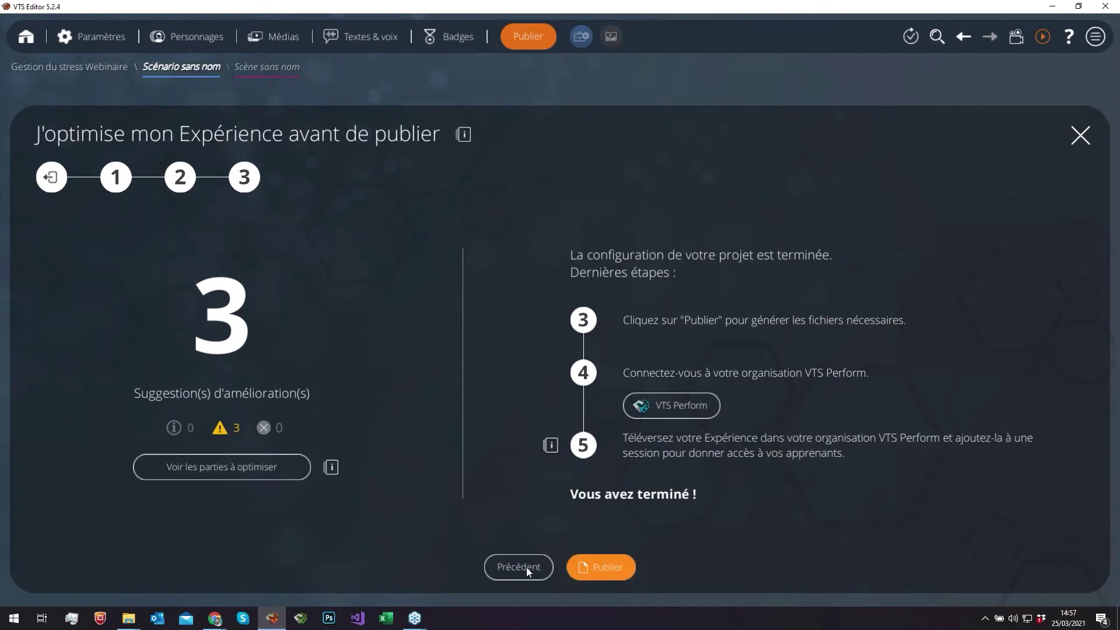
- Back on the publish wizard's appearance step, set the House image as the experience thumbnail
left_click(512, 566)
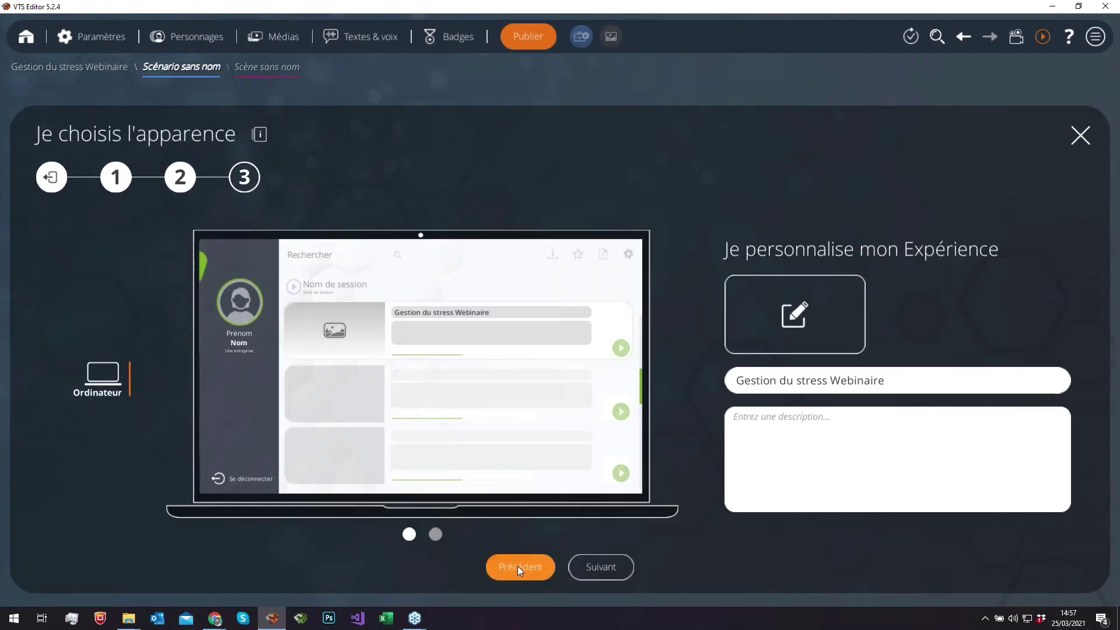
left_click(815, 310)
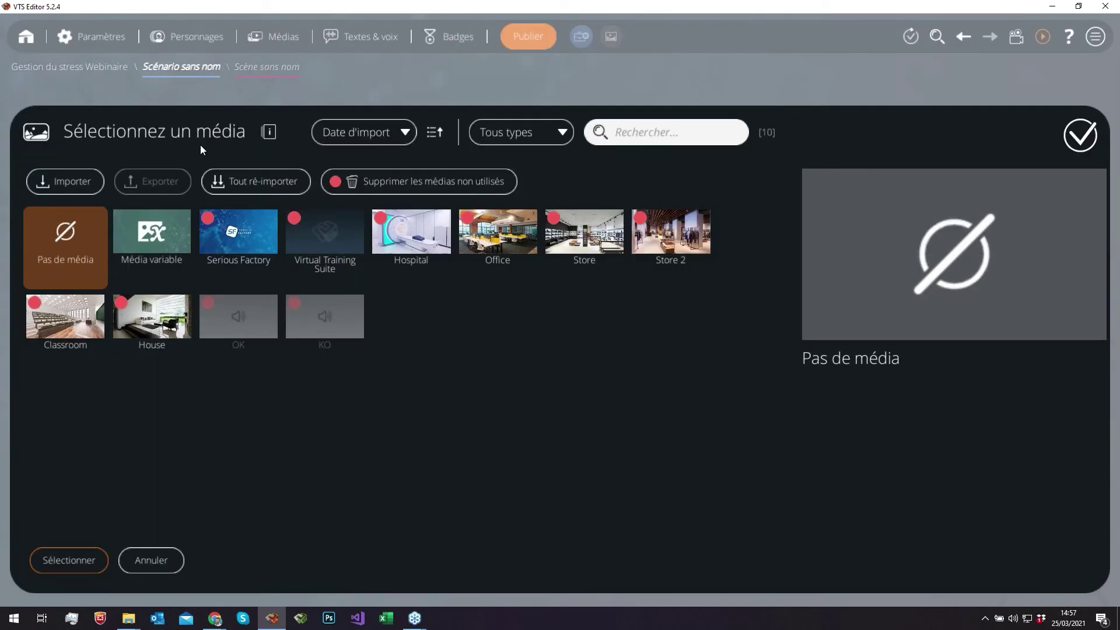
left_click(160, 326)
double_click(160, 327)
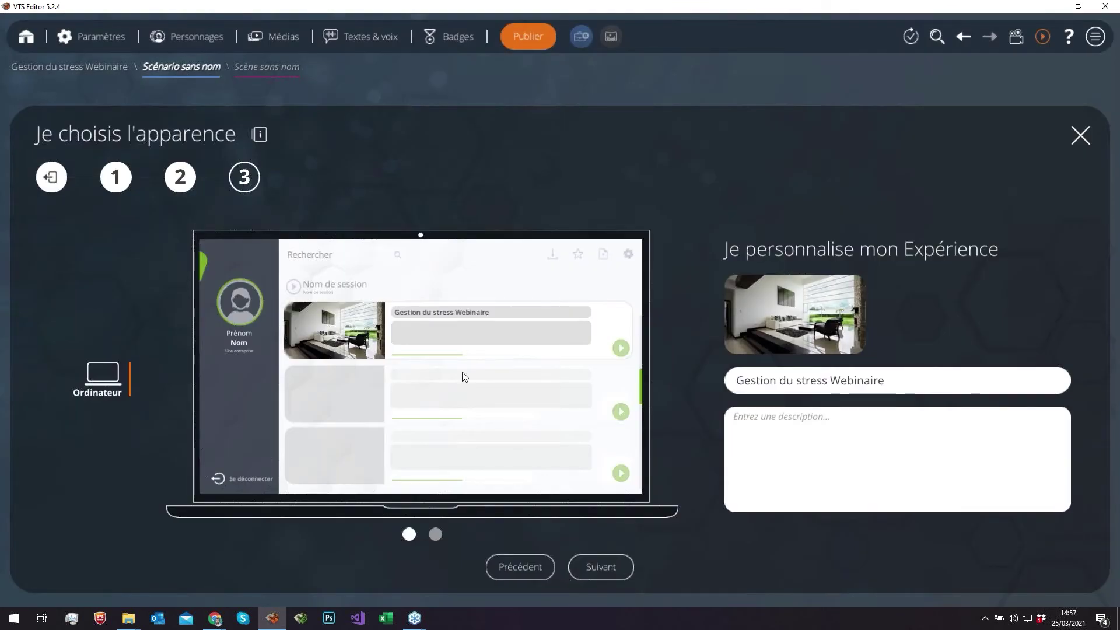
- Switch to the VTS Perform Expériences window in Chrome and go to the Sessions page
mouse_move(214, 618)
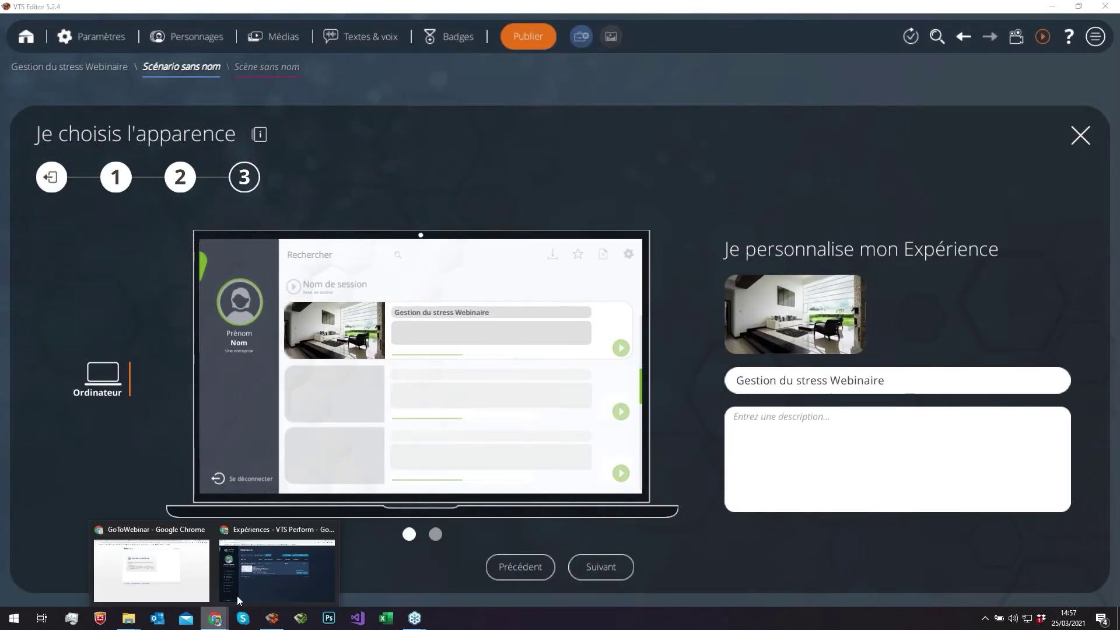
left_click(280, 568)
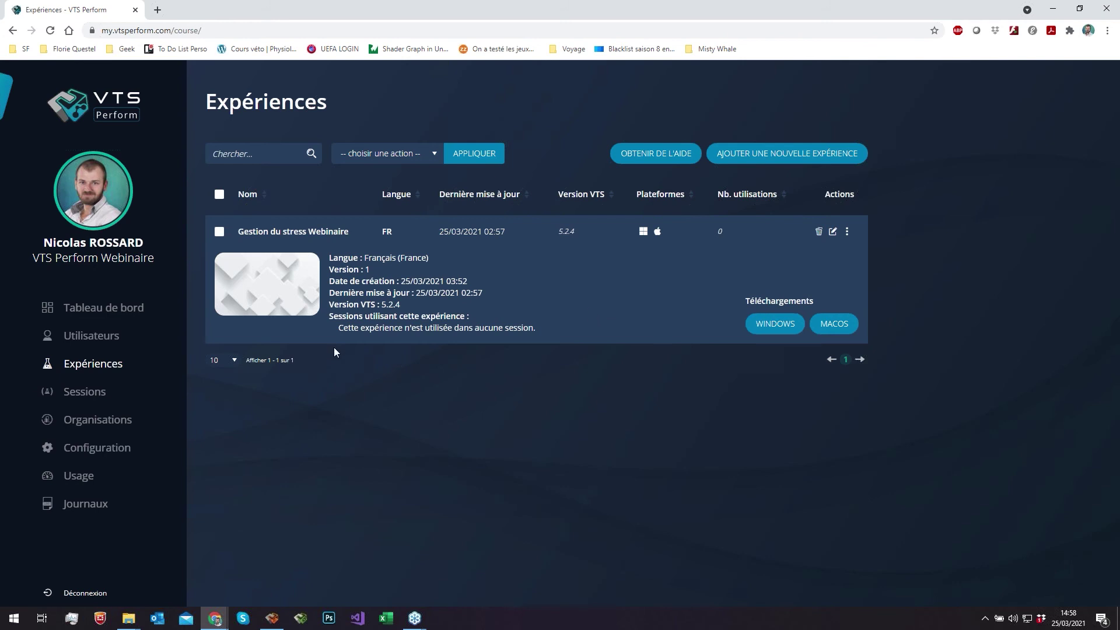
left_click(103, 399)
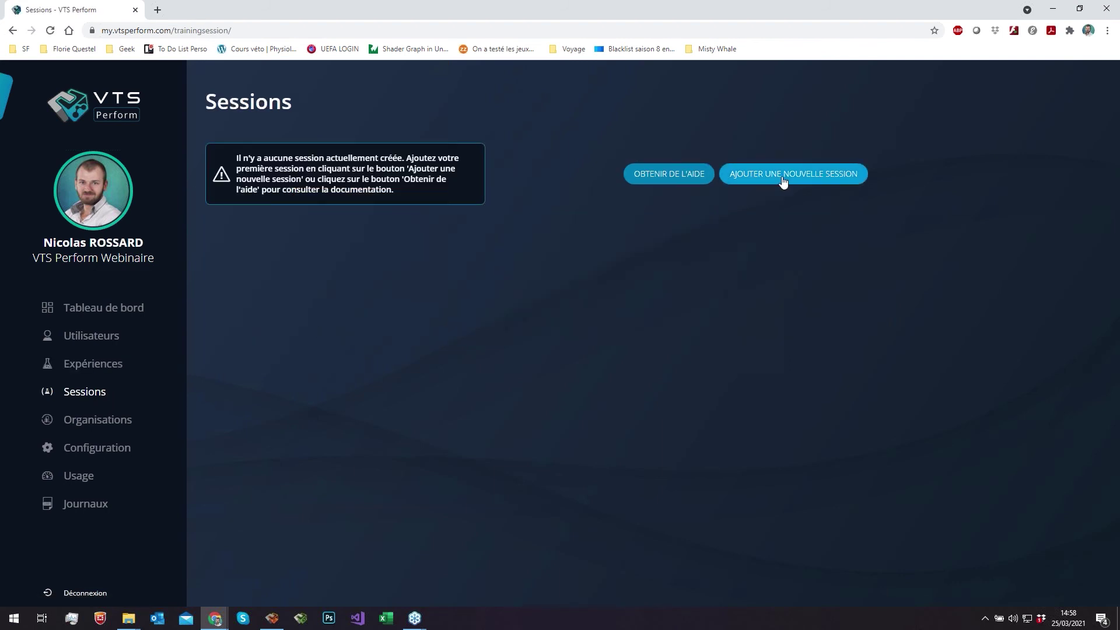
- Create a new session named 'Webinaire du 25 mars'
left_click(783, 183)
left_click(796, 294)
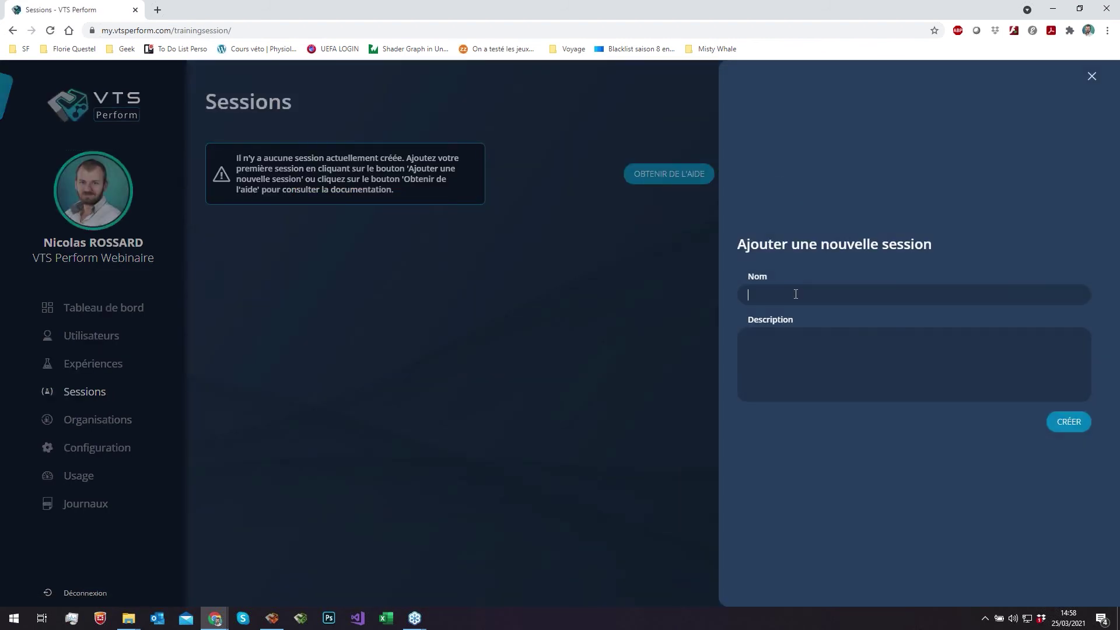
type("Salle")
key("ctrl+a")
type("Webianire")
key("BackSpace")
key("BackSpace")
key("BackSpace")
key("BackSpace")
key("BackSpace")
key("BackSpace")
type("naire du 25 mars")
left_click(1076, 429)
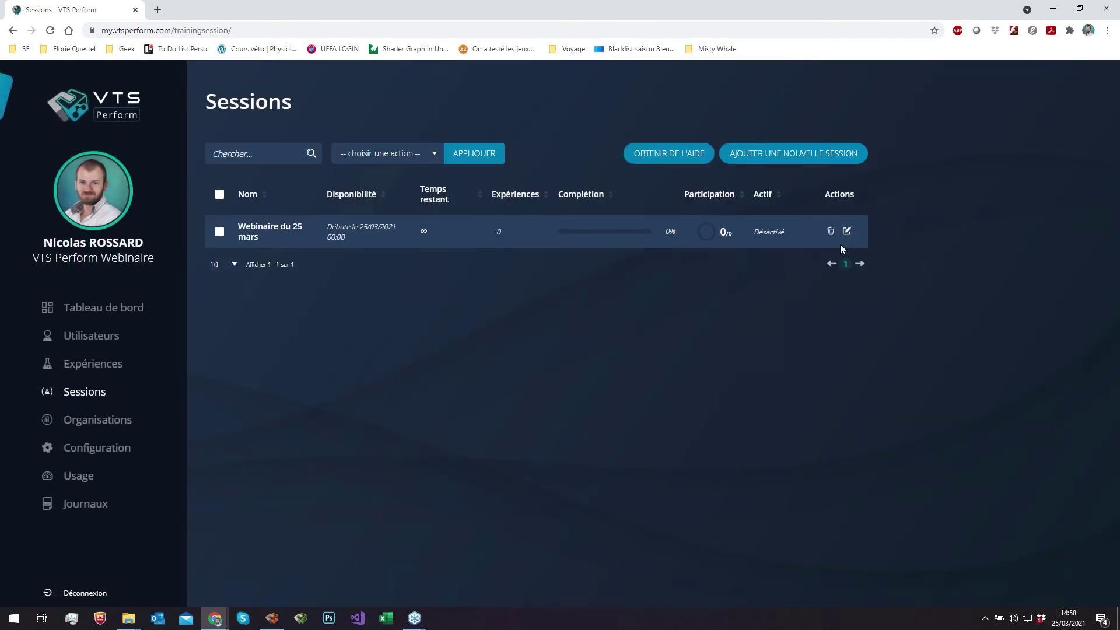
- Open the Webinaire du 25 mars session's settings and scroll down its Informations de session tab
left_click(849, 234)
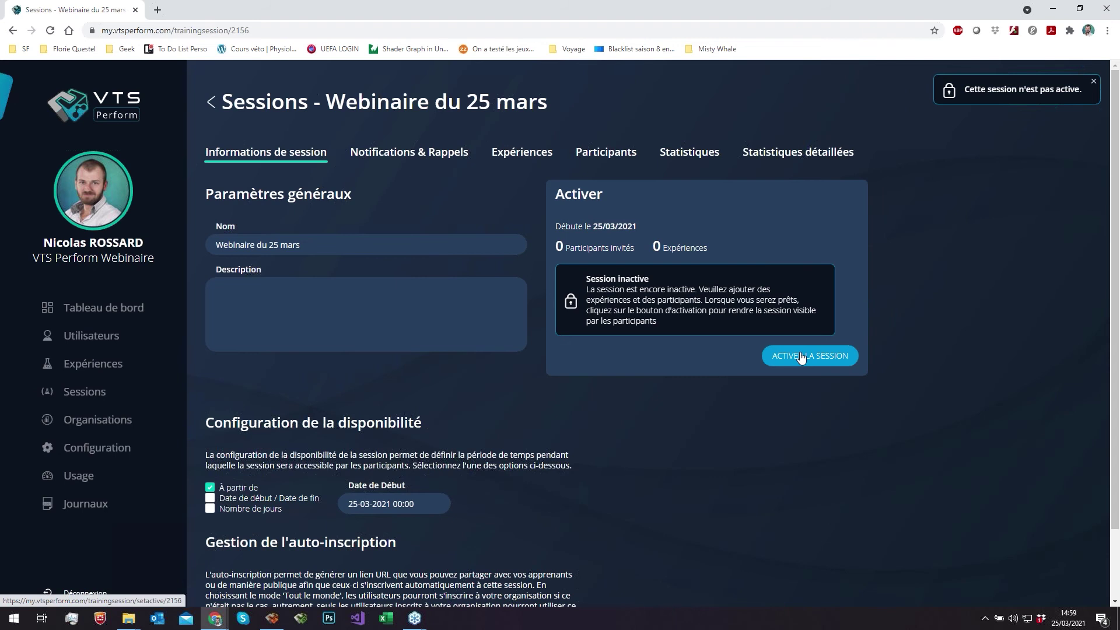
scroll(553, 299, "down", 1)
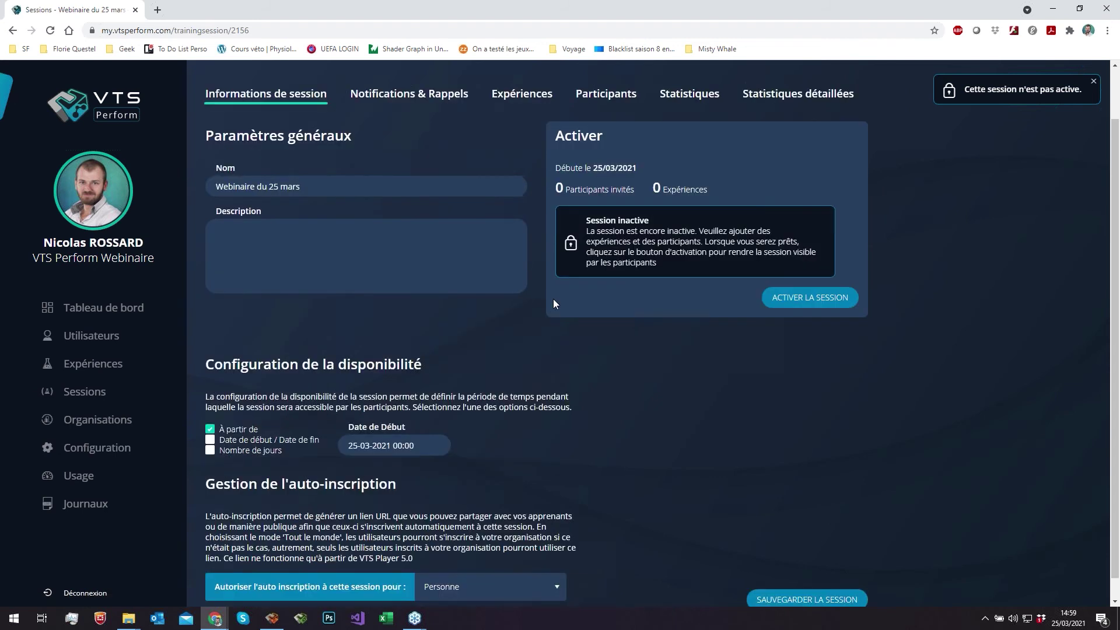
scroll(553, 303, "down", 1)
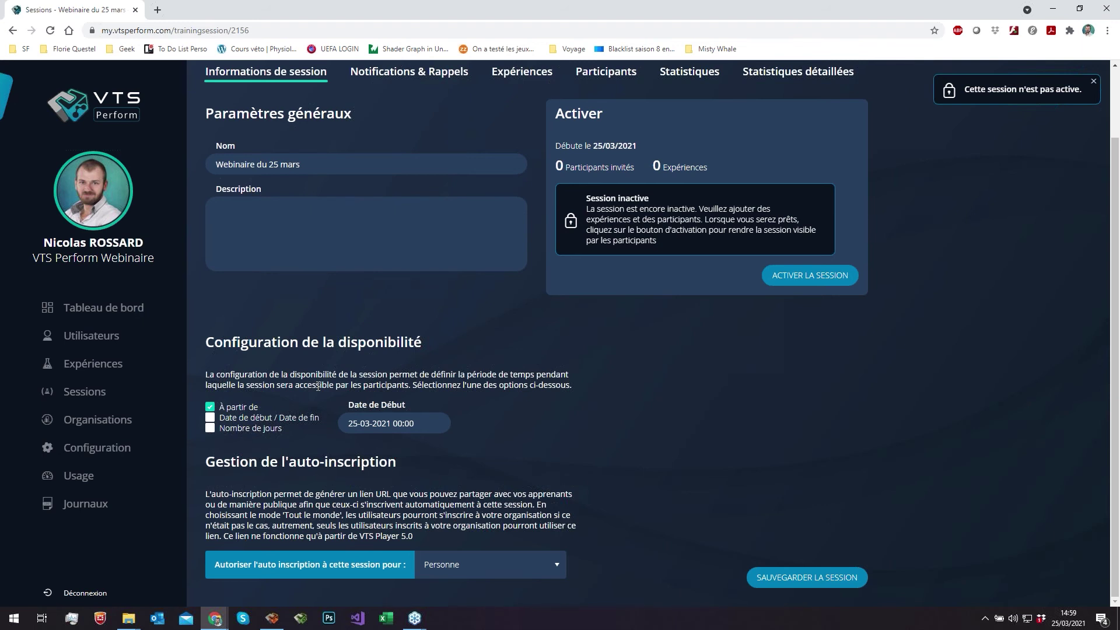
left_click(211, 418)
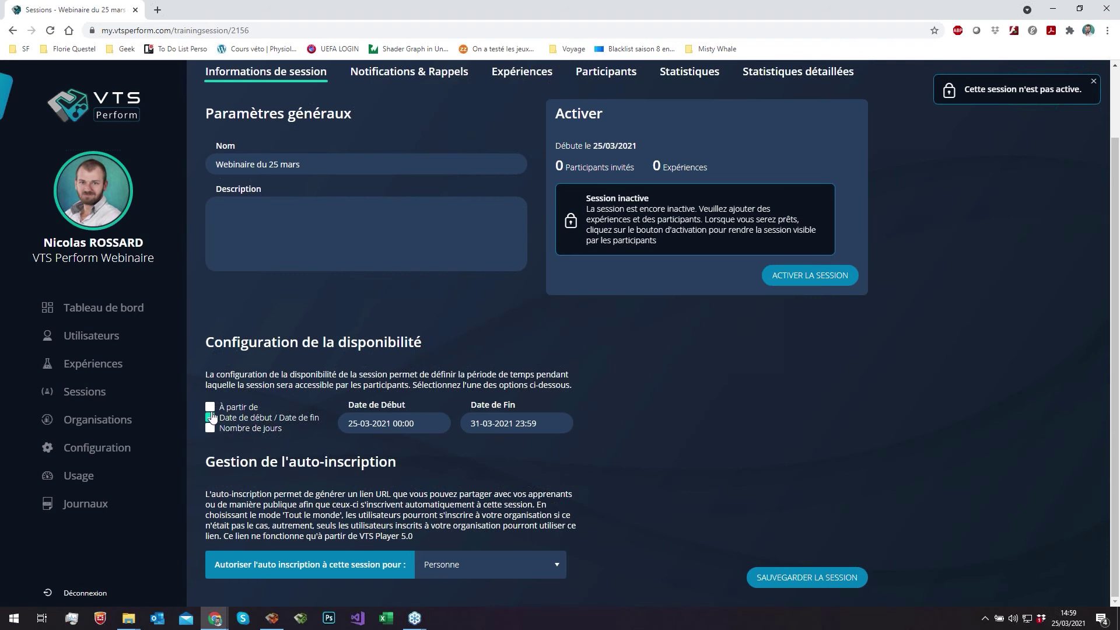
left_click(211, 430)
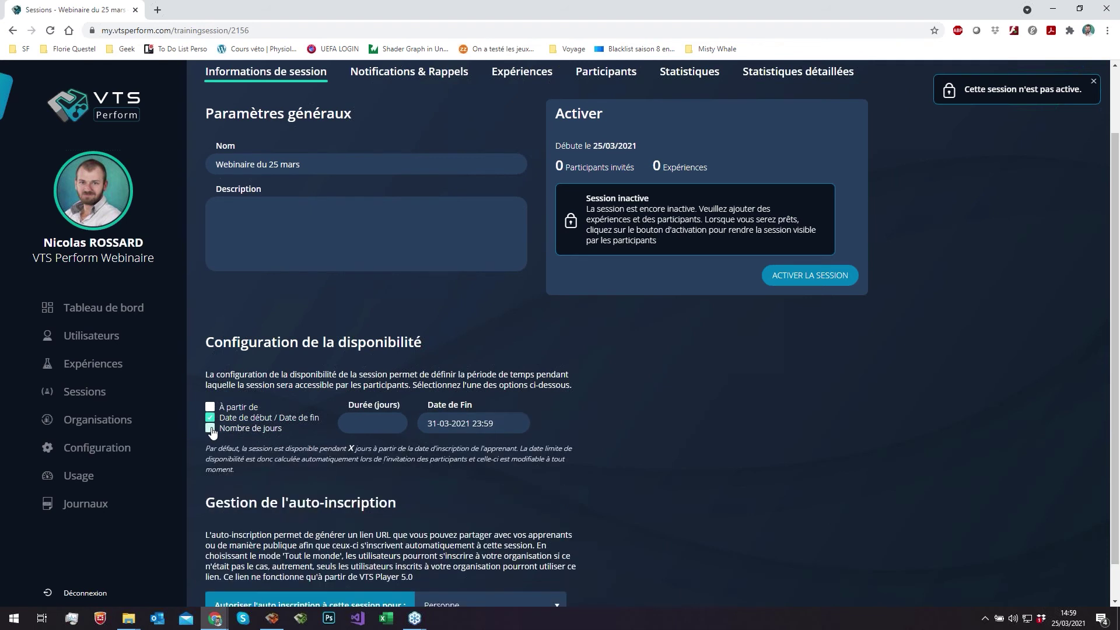
left_click(210, 430)
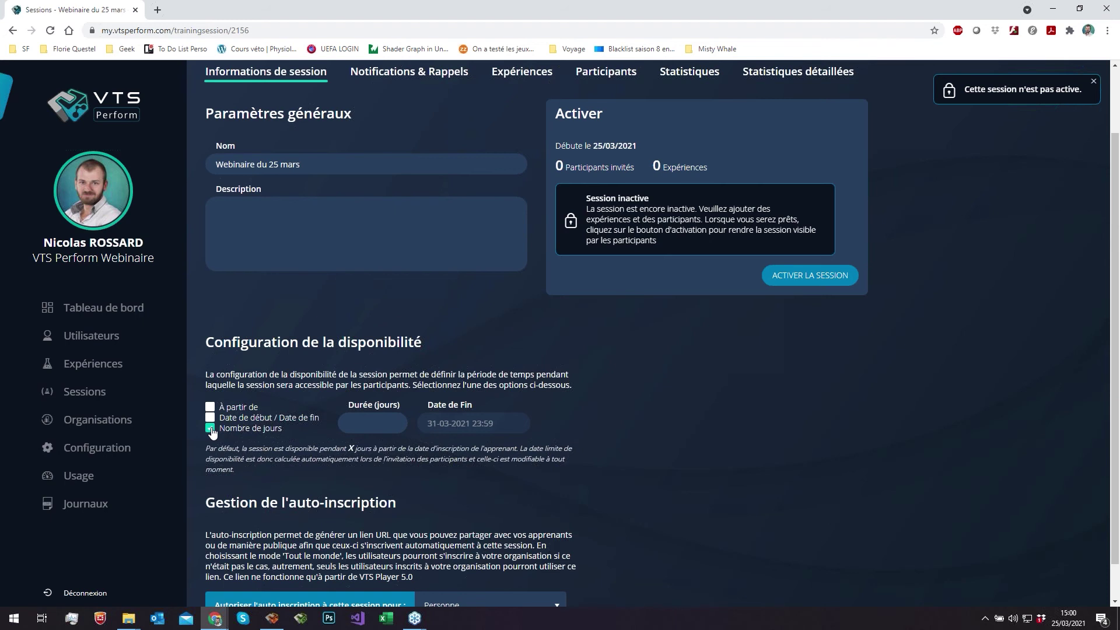
left_click(367, 417)
type("10")
left_click(647, 441)
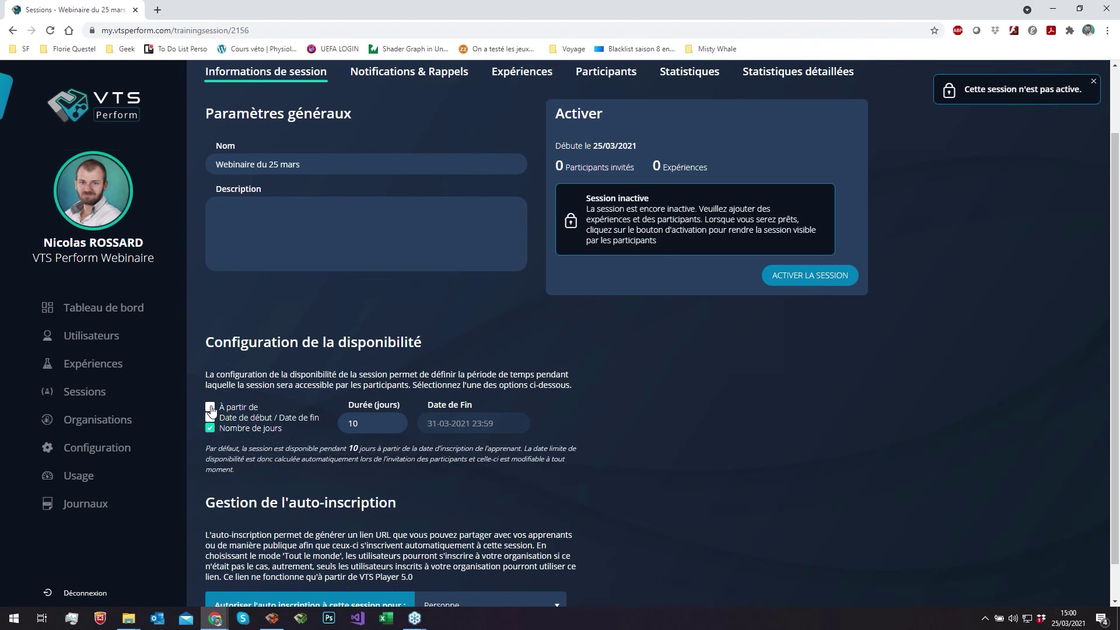
left_click(210, 407)
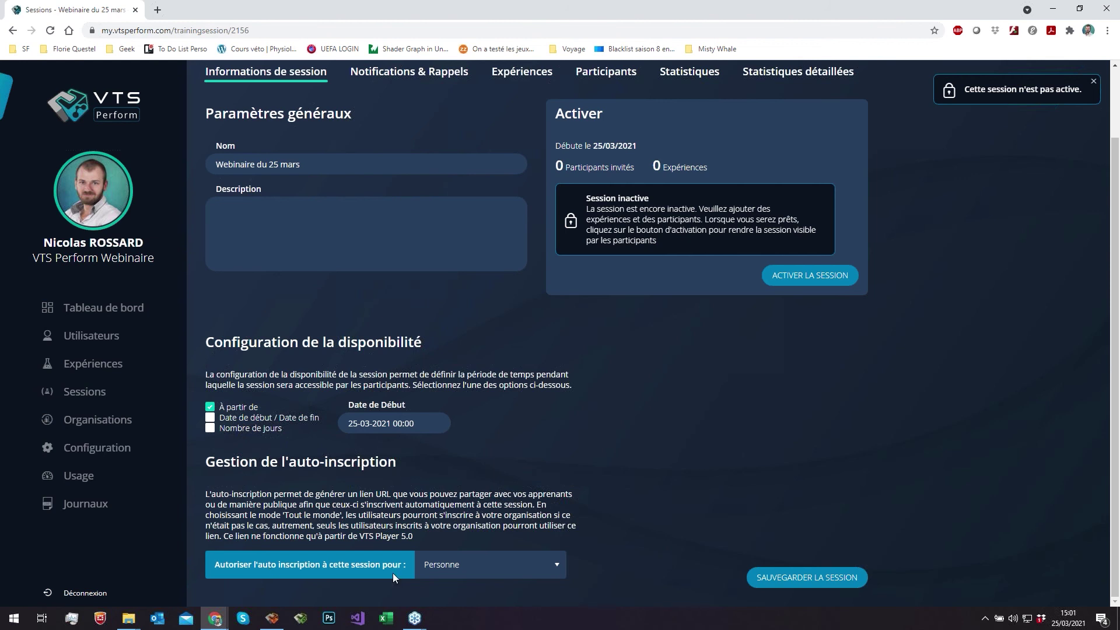
left_click(462, 569)
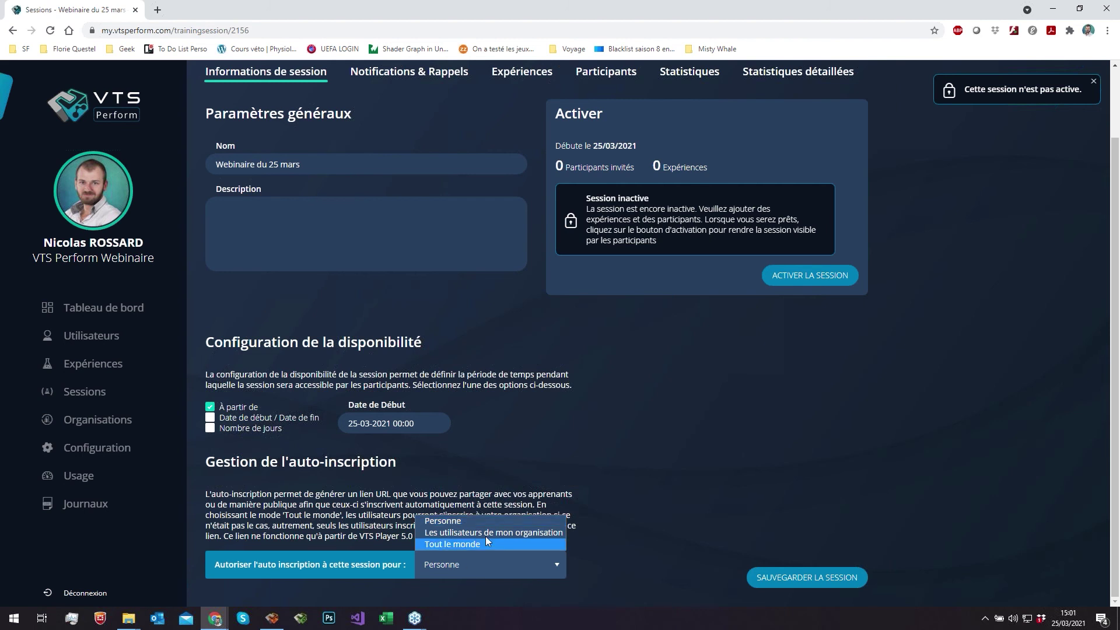
key("Up")
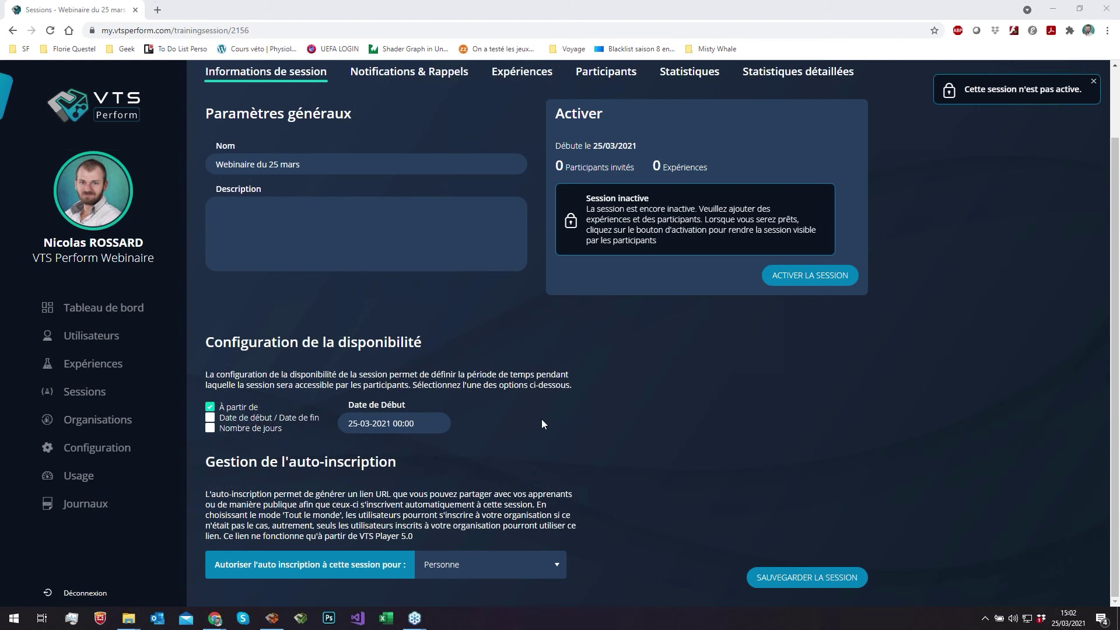
scroll(542, 423, "up", 2)
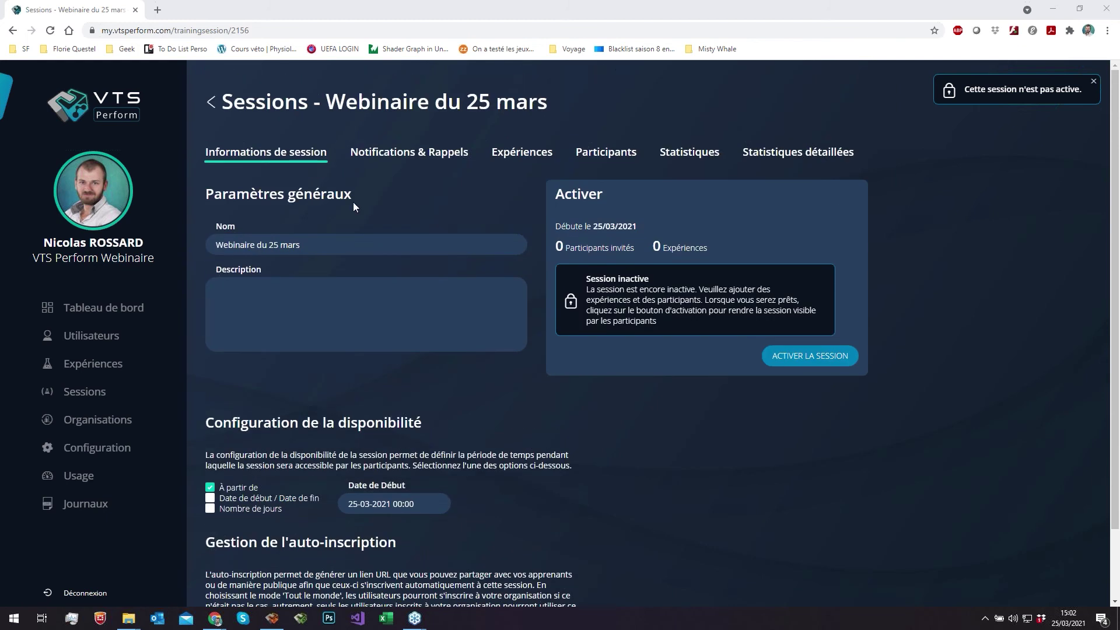
scroll(353, 201, "down", 2)
scroll(510, 343, "up", 2)
- Stay on the page, save the session with SAUVEGARDER LA SESSION, then view Notifications & Rappels
left_click(450, 153)
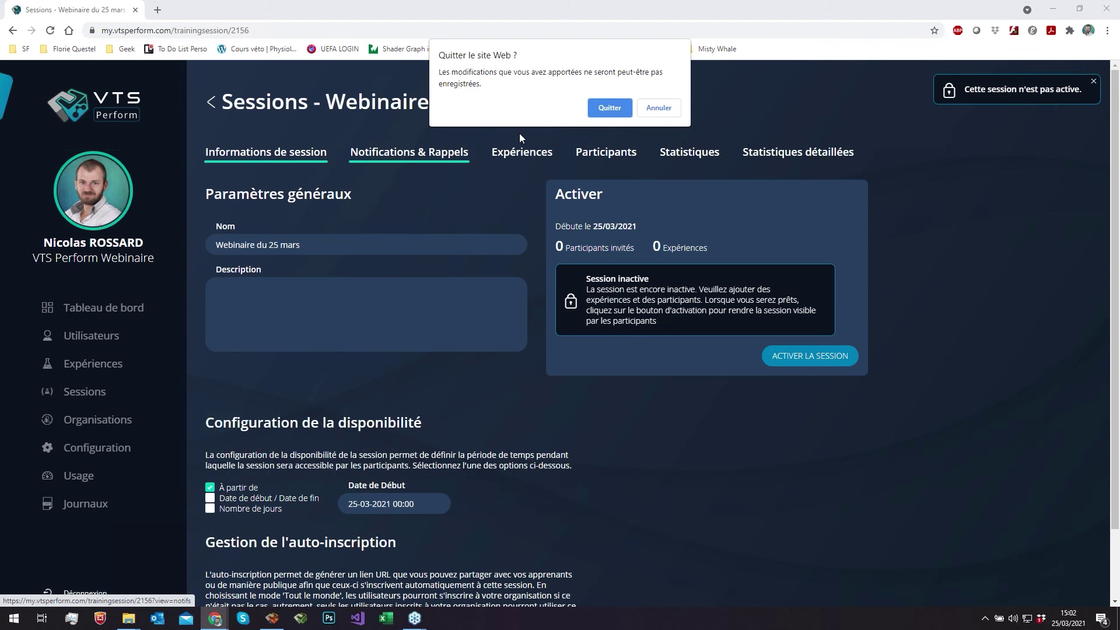
left_click(659, 109)
scroll(570, 221, "down", 2)
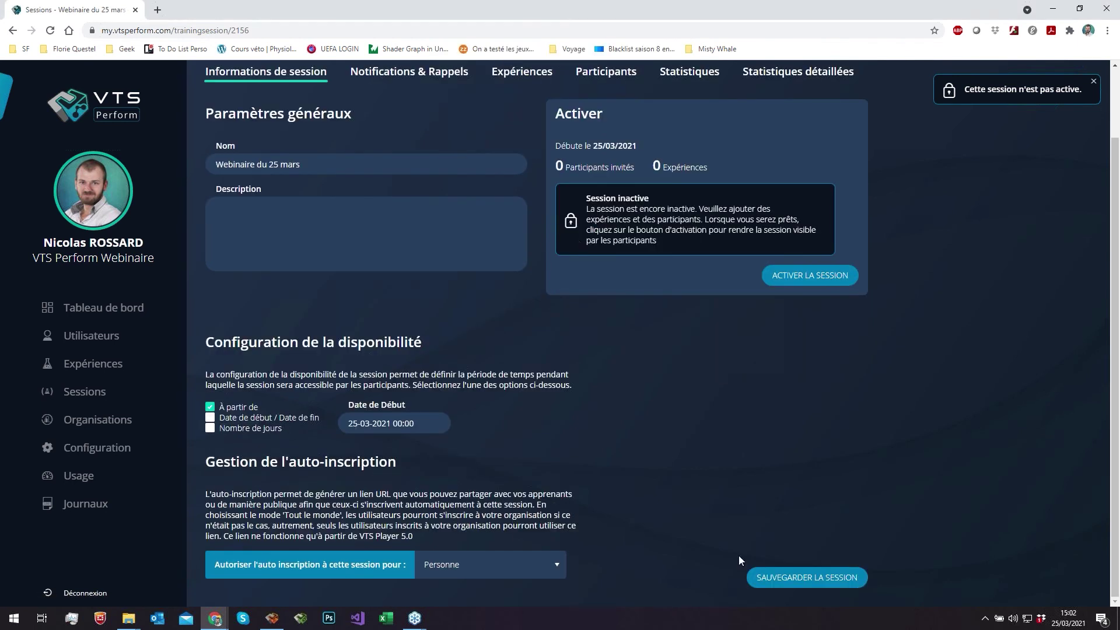
left_click(758, 577)
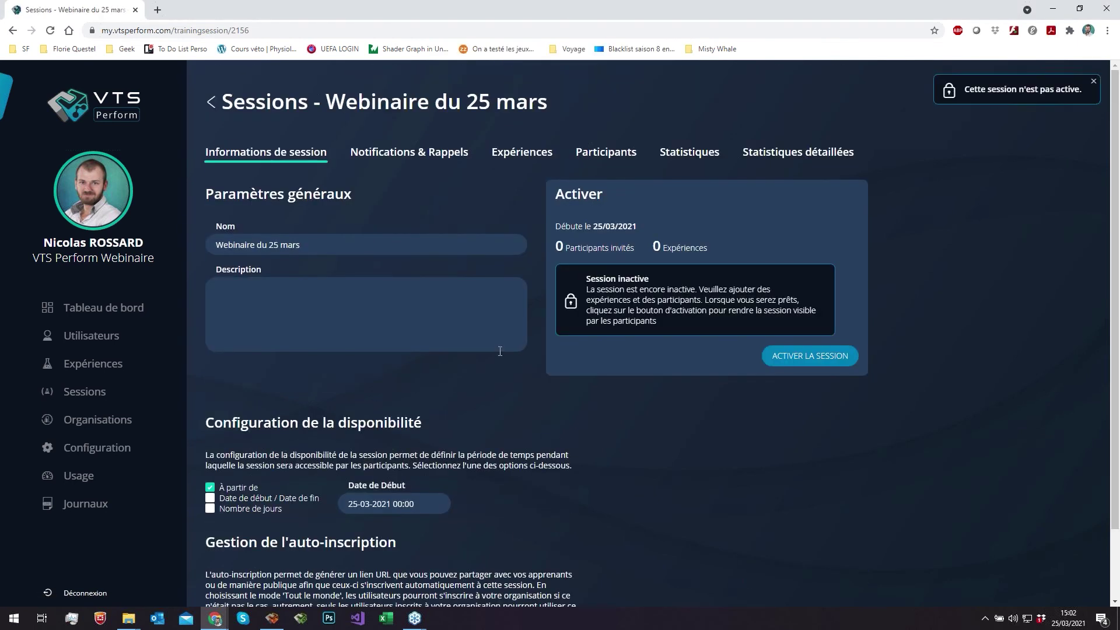
left_click(441, 155)
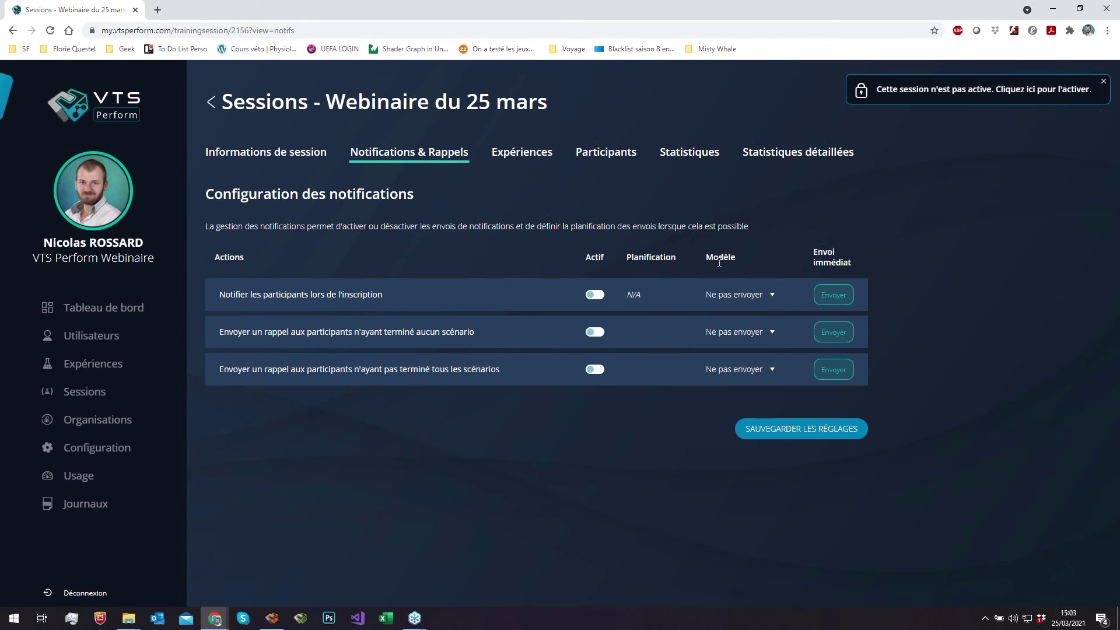
- Add the Gestion du stress Webinaire experience to the session from the Expériences tab
left_click(530, 156)
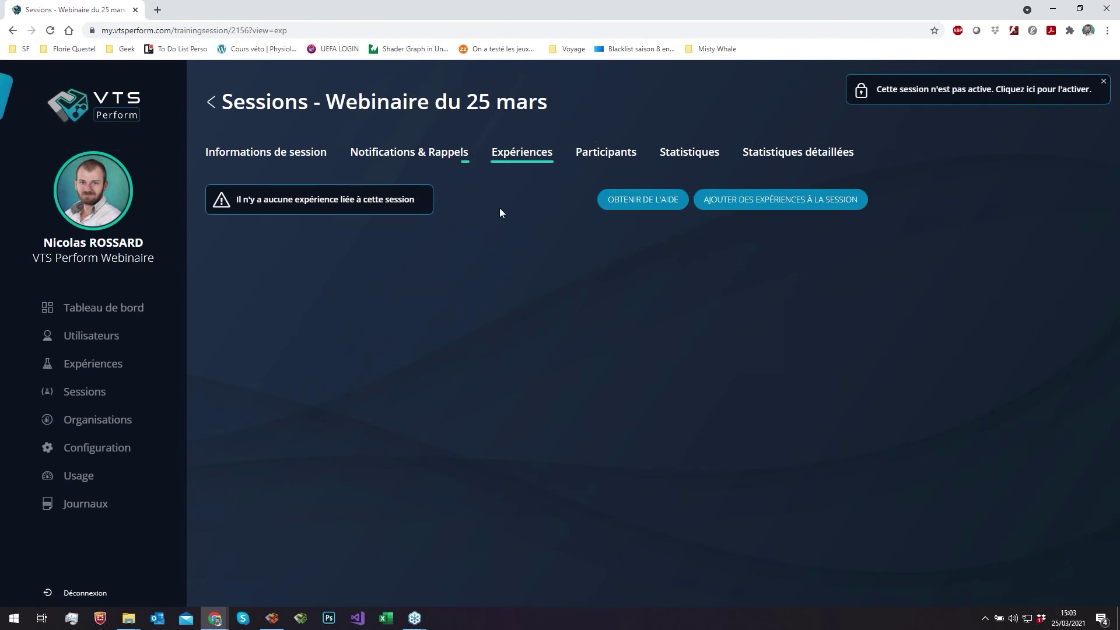
left_click(757, 216)
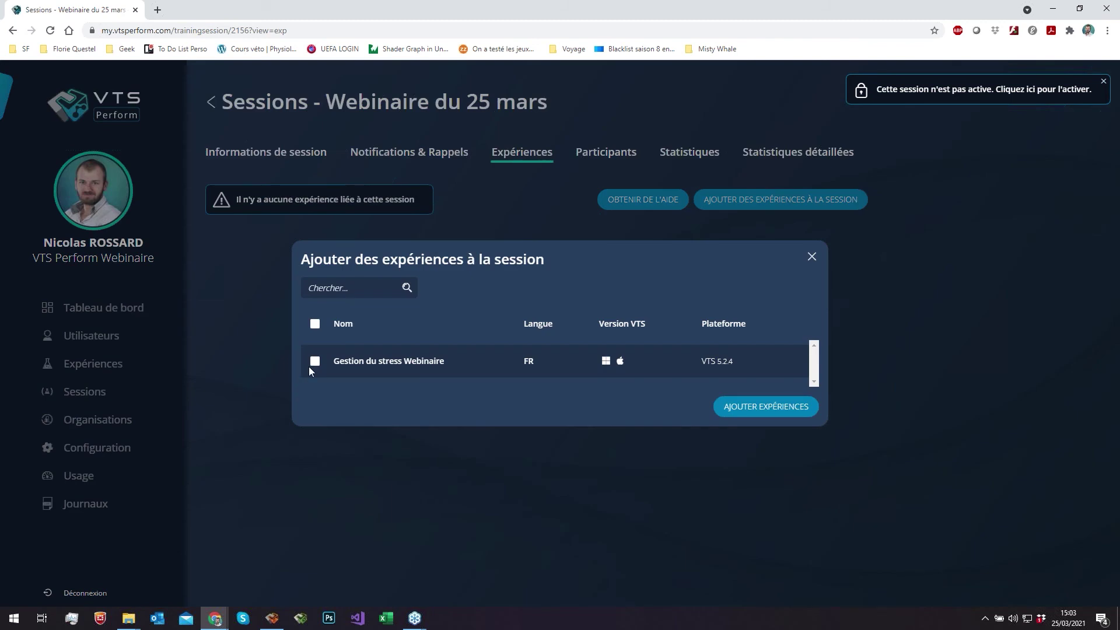
left_click(315, 362)
left_click(782, 411)
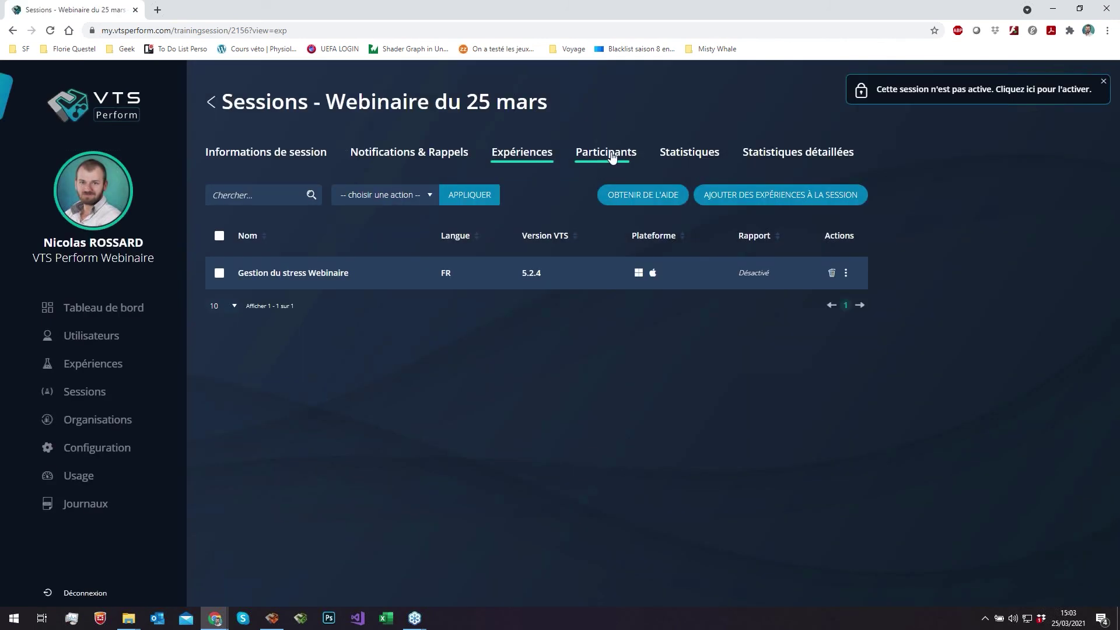
- Invite the three available users as participants of Webinaire du 25 mars
left_click(611, 152)
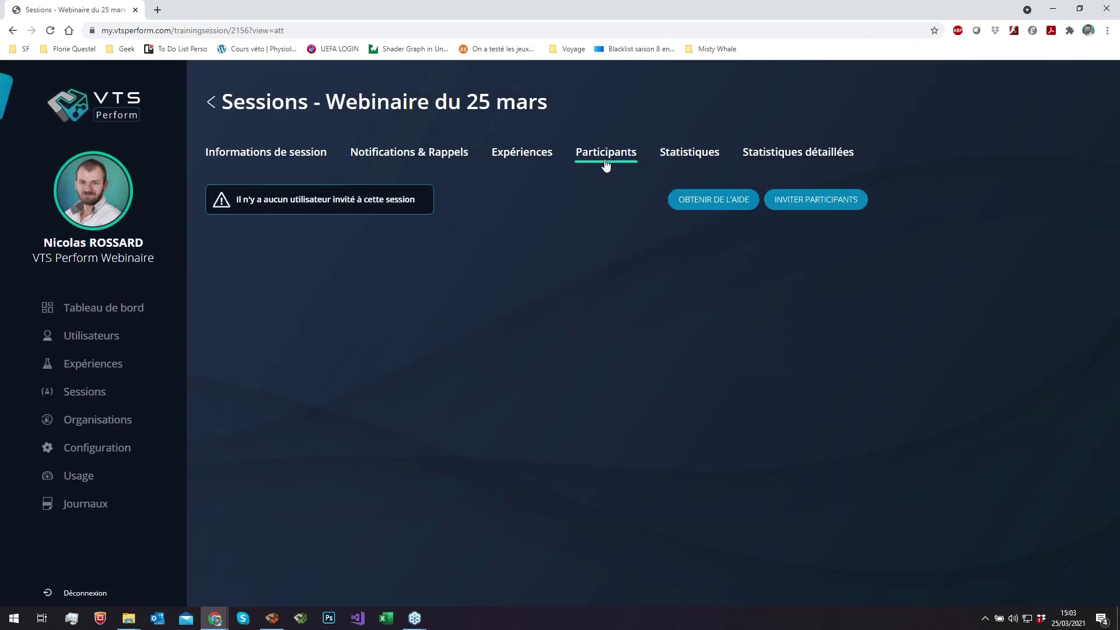
left_click(824, 200)
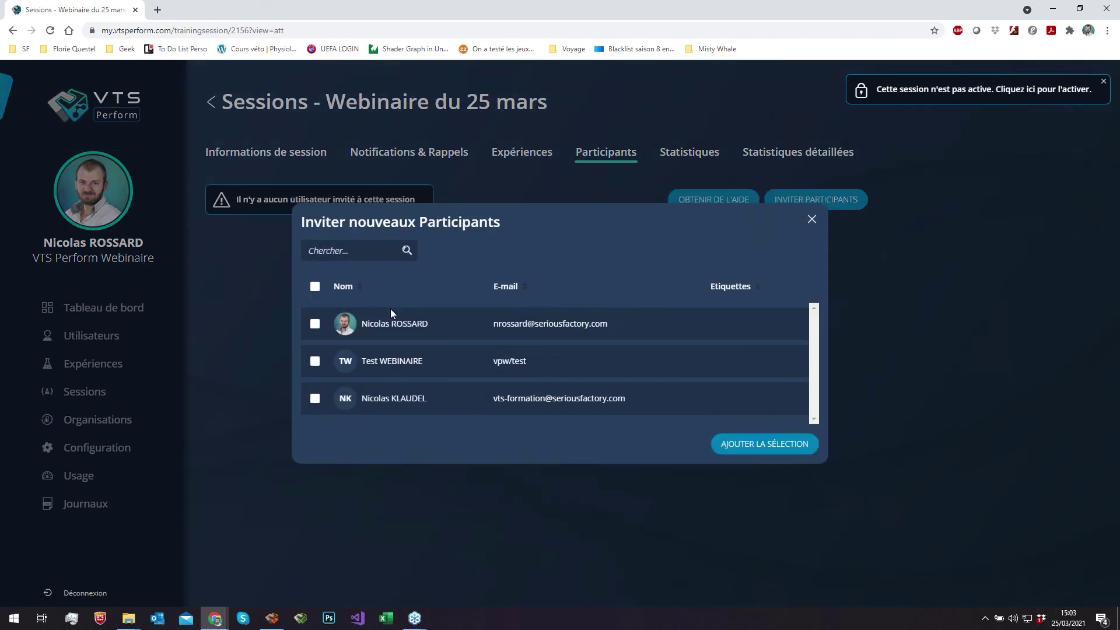
left_click(315, 361)
left_click(315, 399)
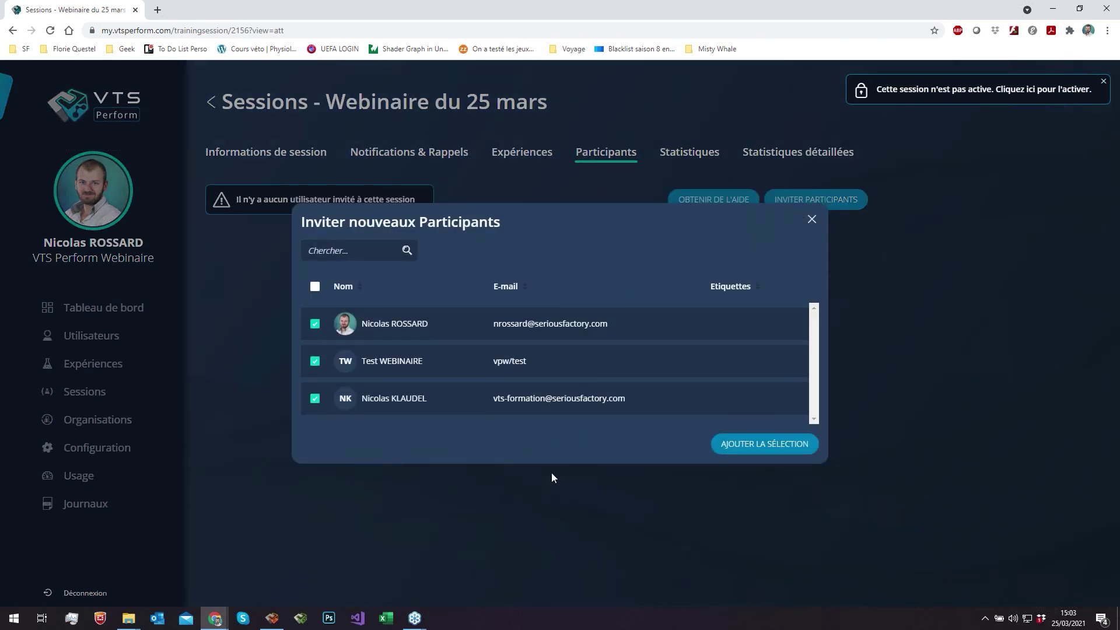
left_click(769, 444)
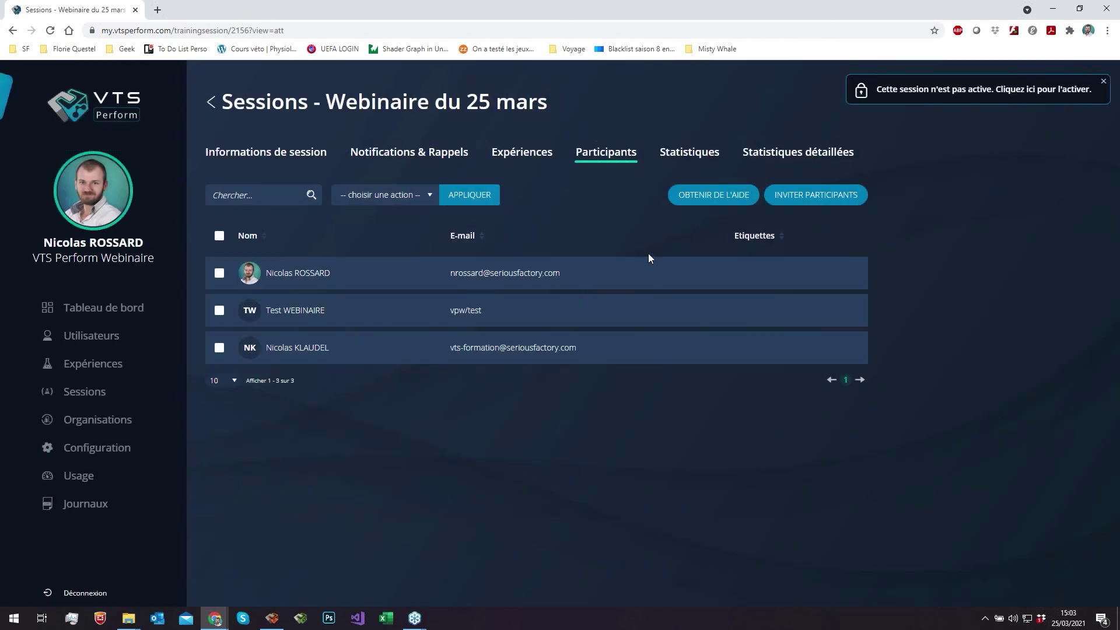
left_click(241, 155)
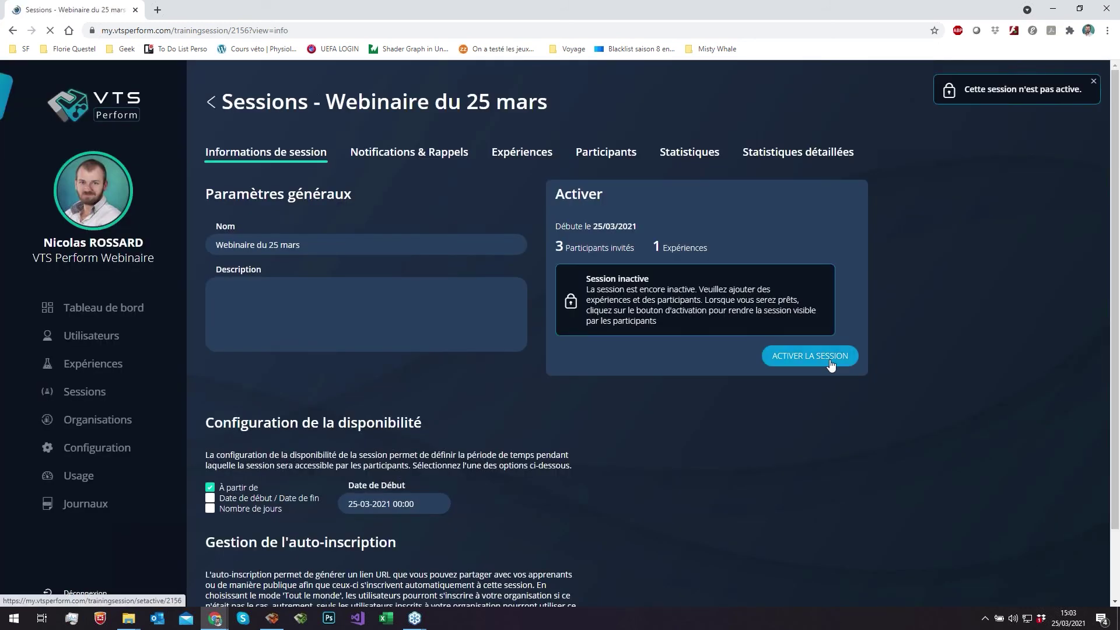
- Activate the Webinaire du 25 mars session and launch VTS Player
left_click(832, 365)
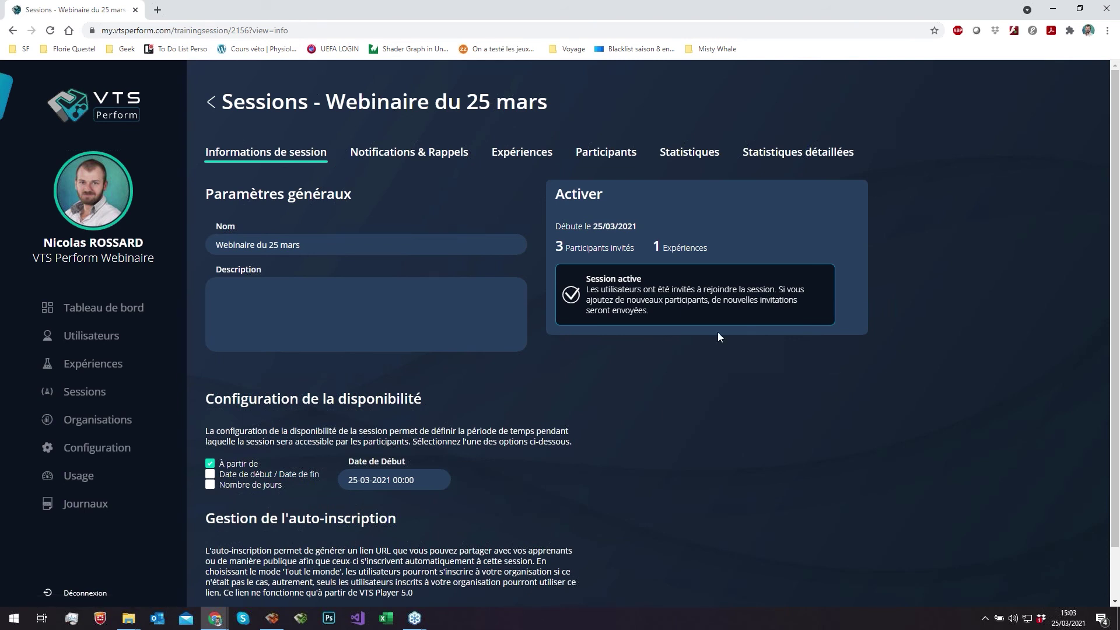
left_click(299, 618)
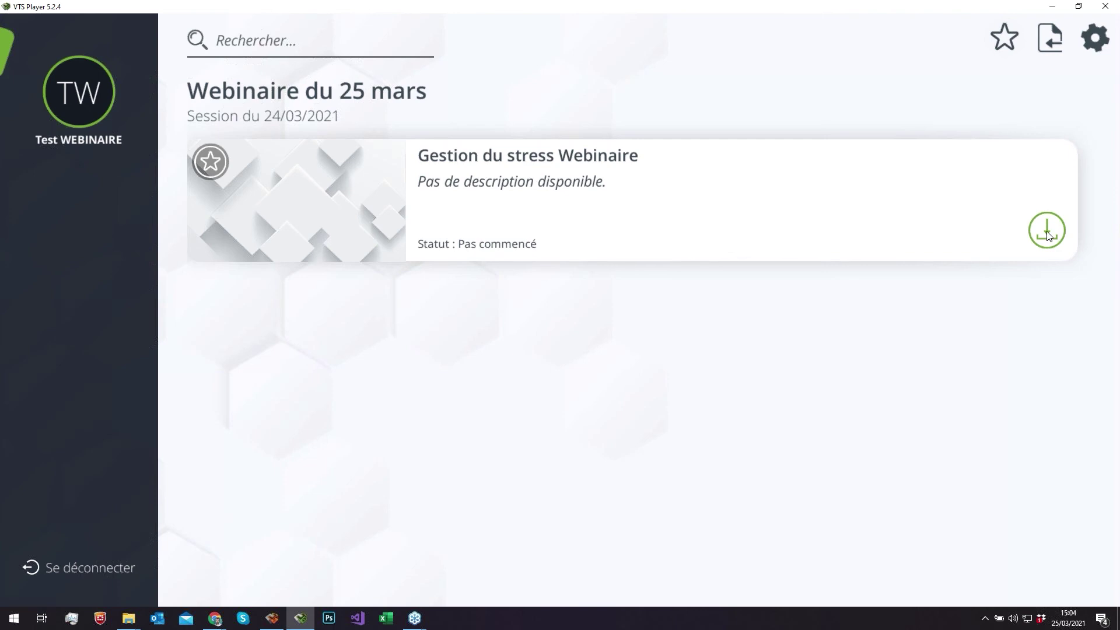
- Download Gestion du stress Webinaire in VTS Player and launch it to its start screen
left_click(1019, 235)
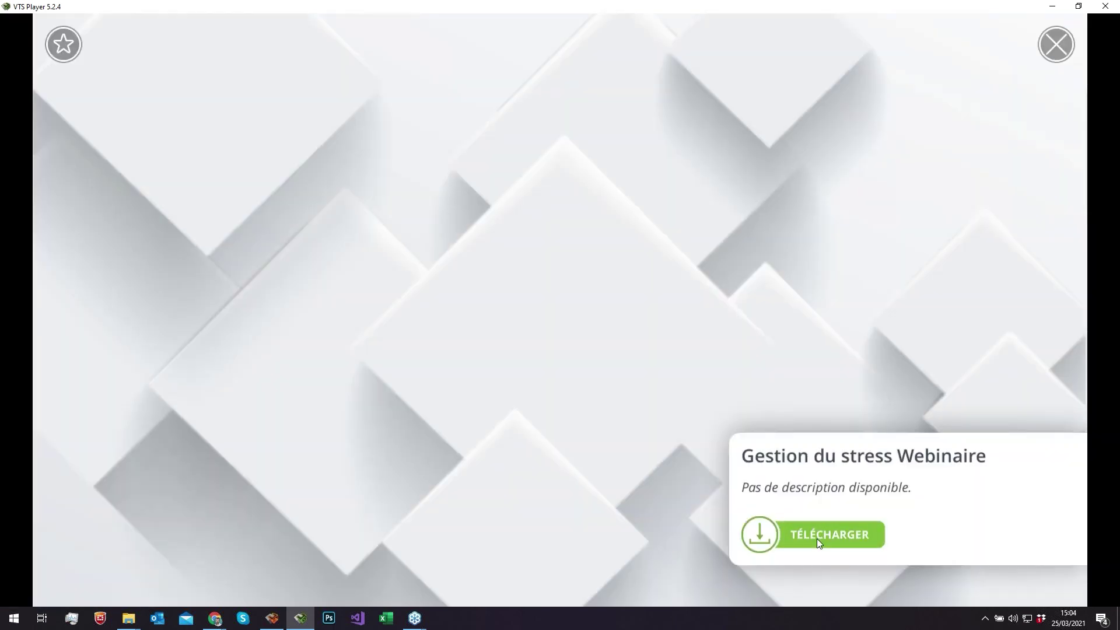
left_click(817, 538)
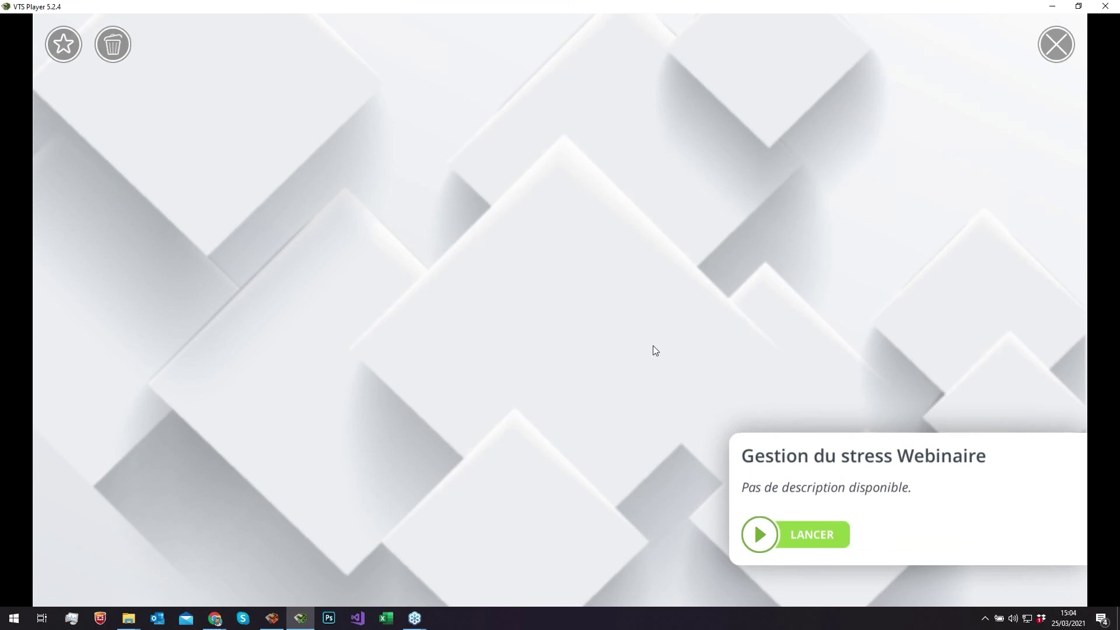
left_click(792, 538)
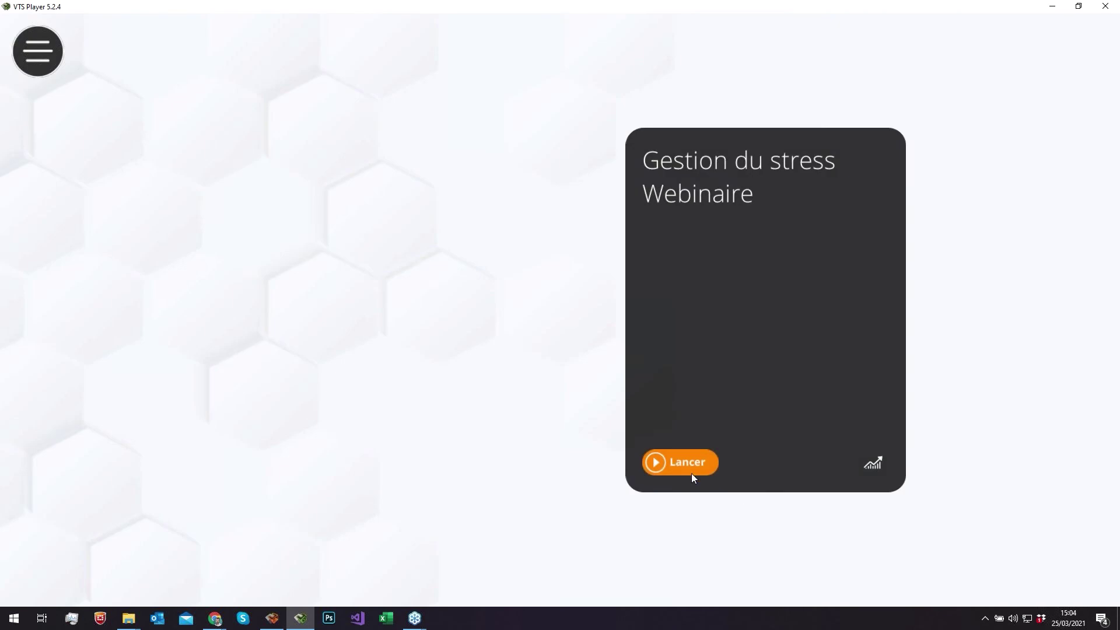
- Start Gestion du stress Webinaire, reply 'Très bien merci et vous ?', answer Faux, and add Physiologique as a stress source
left_click(688, 468)
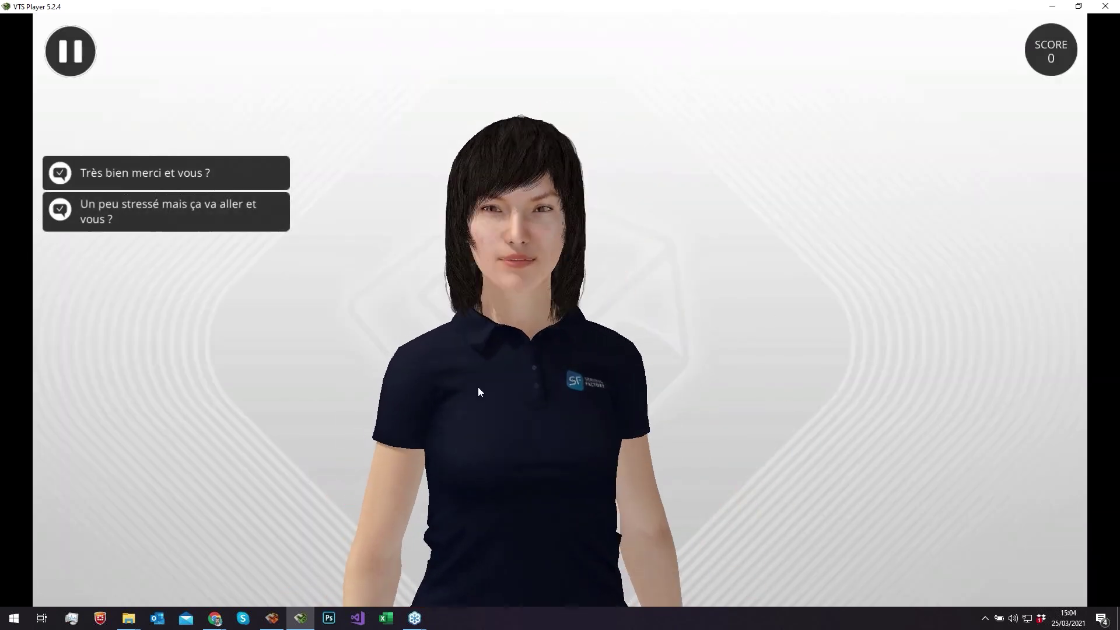
left_click(202, 172)
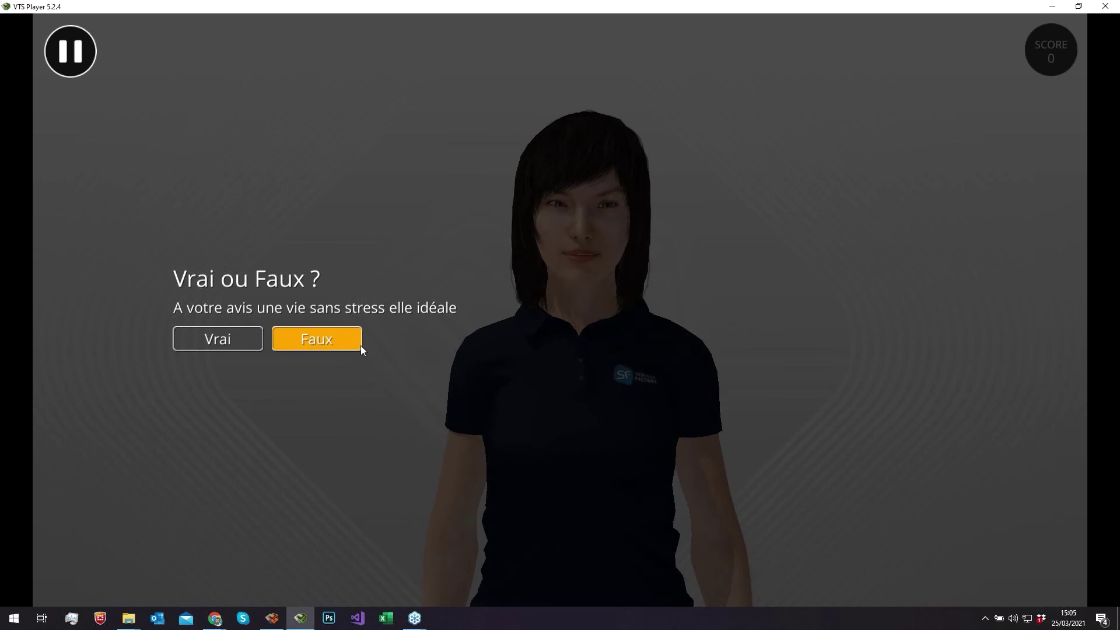
left_click(312, 338)
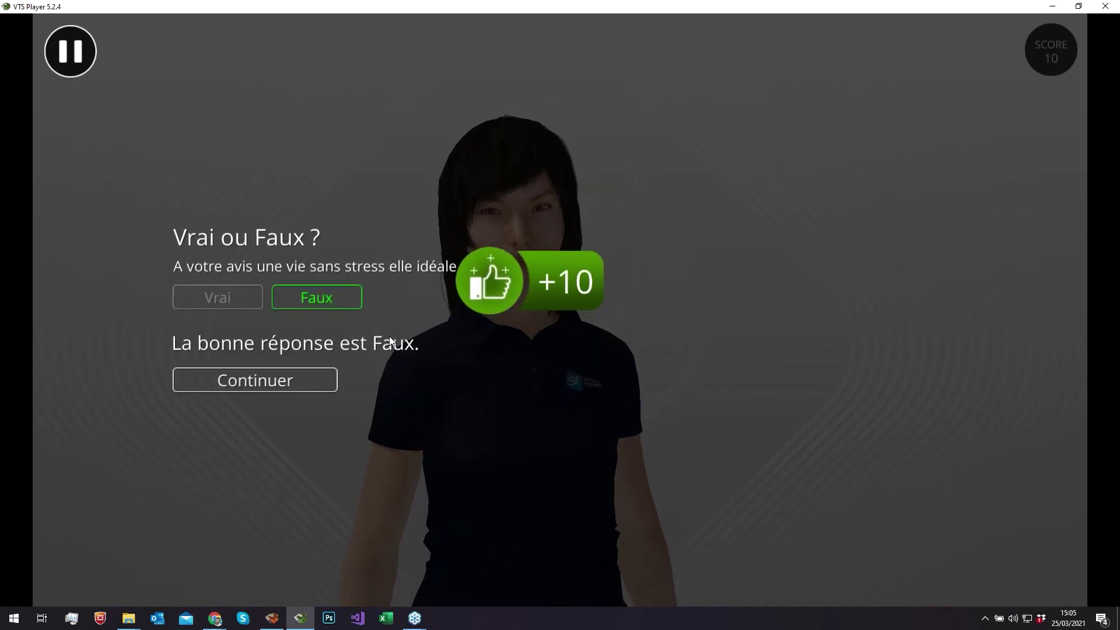
left_click(316, 379)
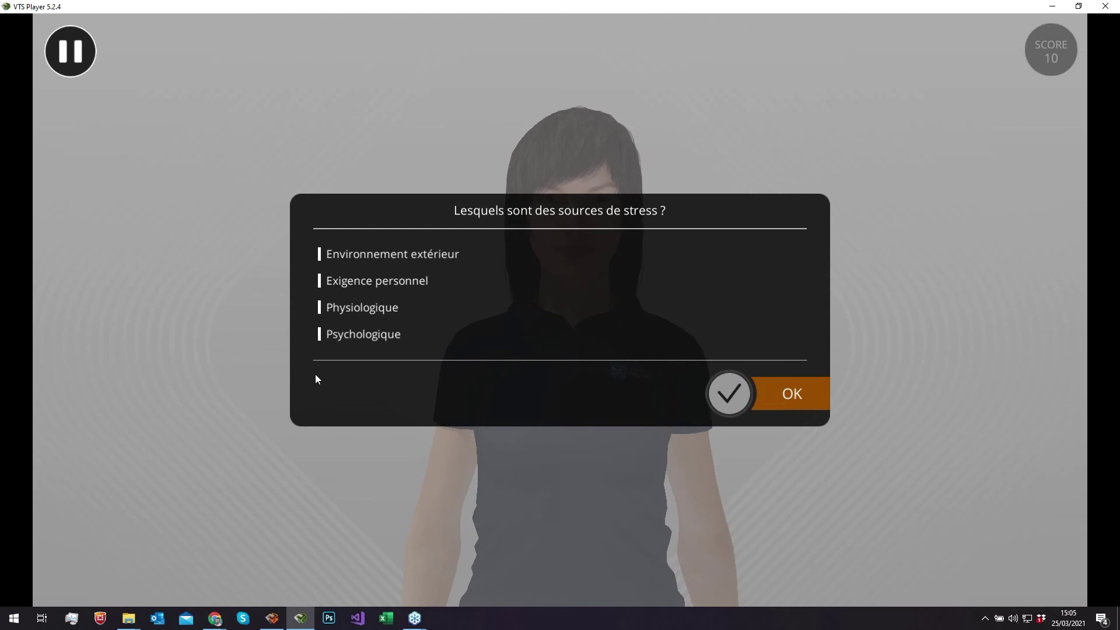
left_click(384, 309)
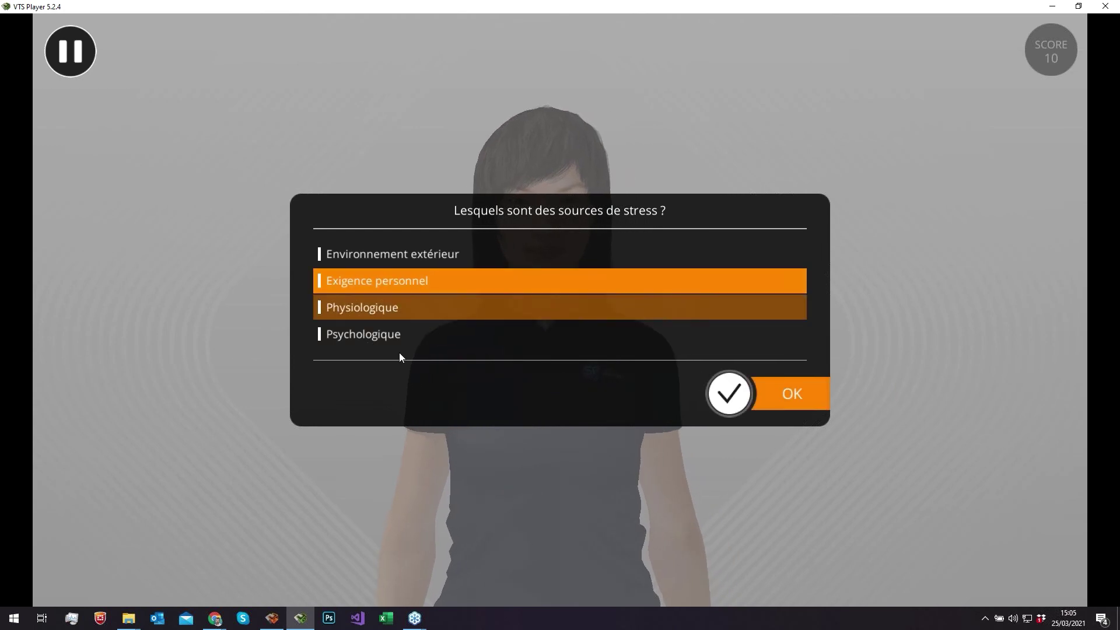
left_click(762, 401)
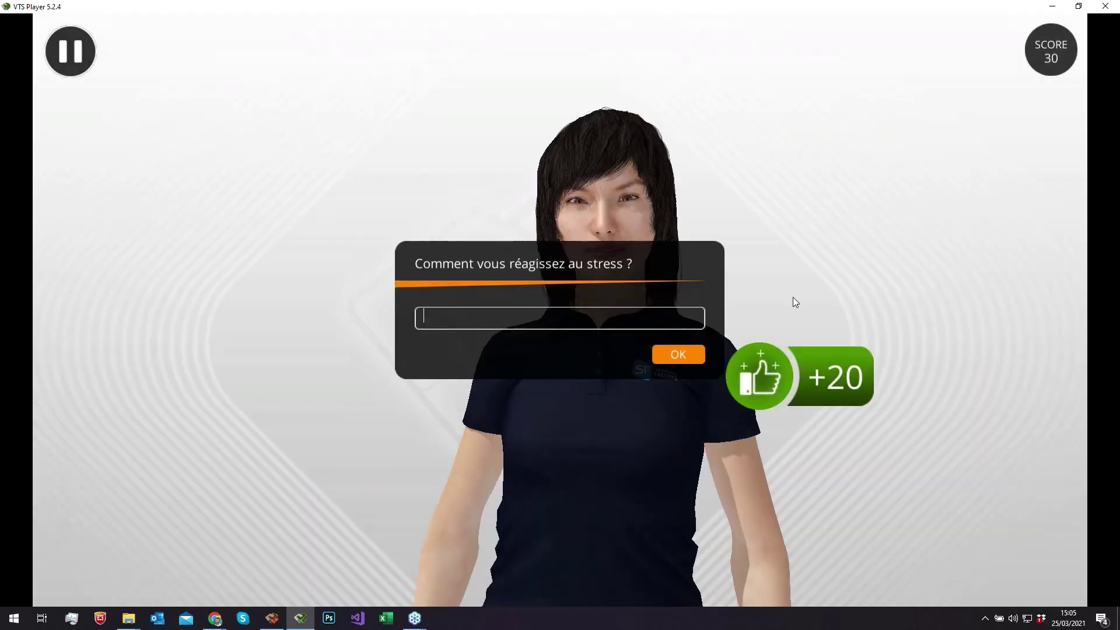
- Answer 'Je surcompense', rate stress level 2, and leave the 30/50 score screen for the module card
left_click(543, 323)
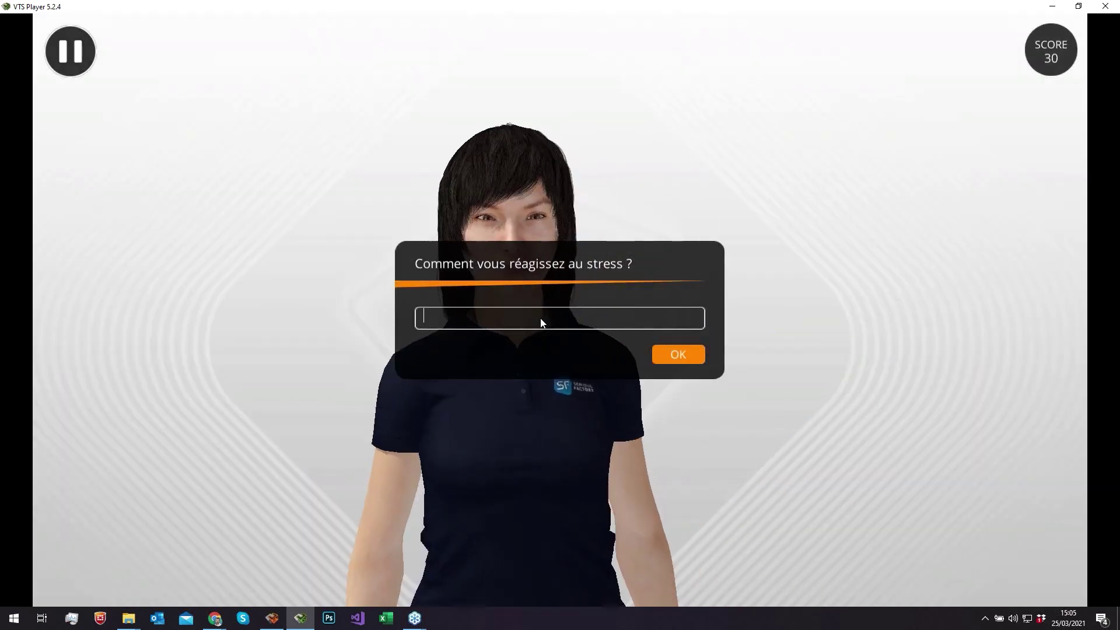
type("Je surcompense")
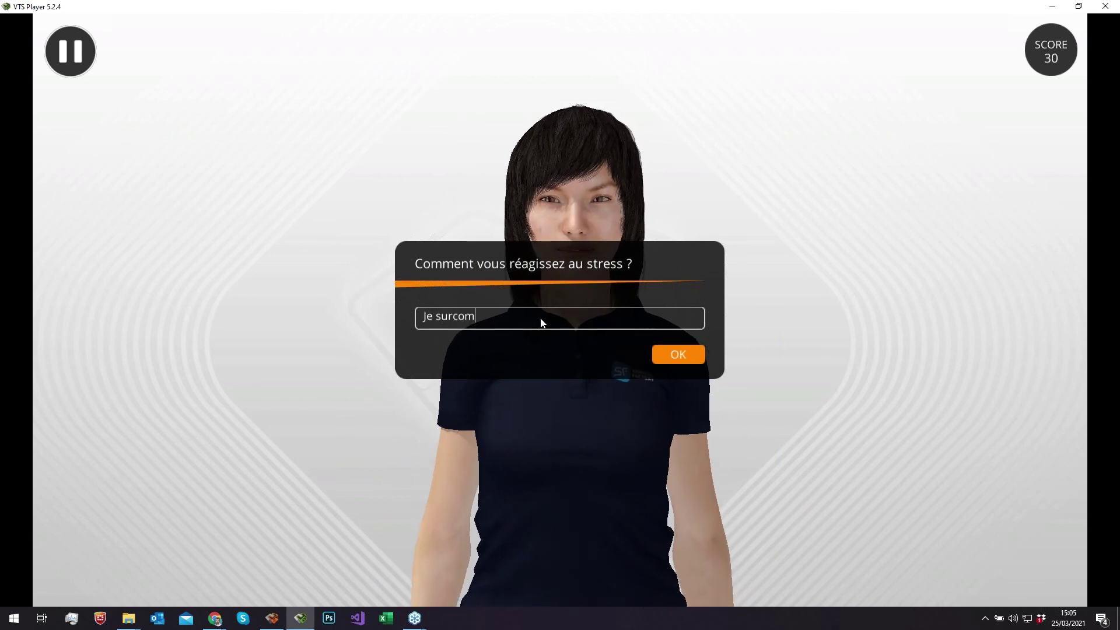
left_click(656, 350)
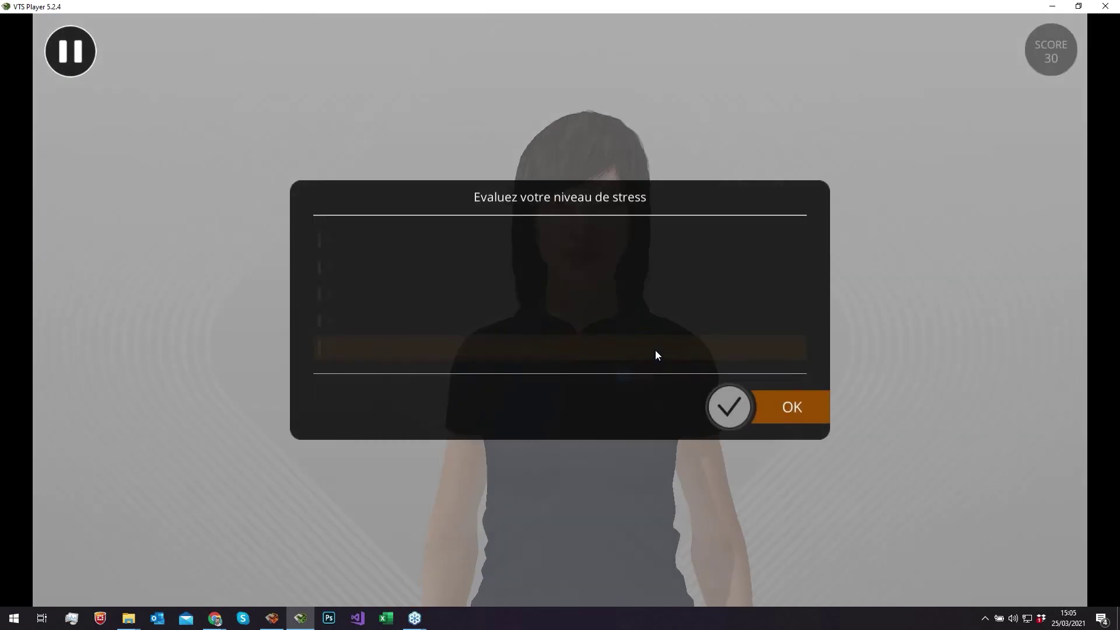
left_click(505, 274)
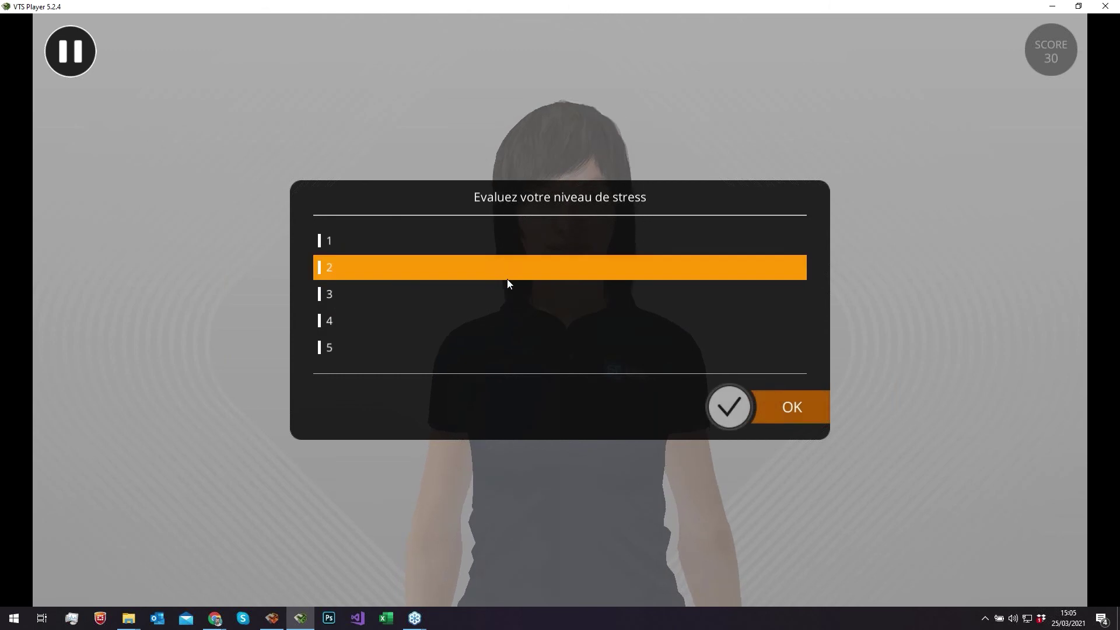
left_click(780, 408)
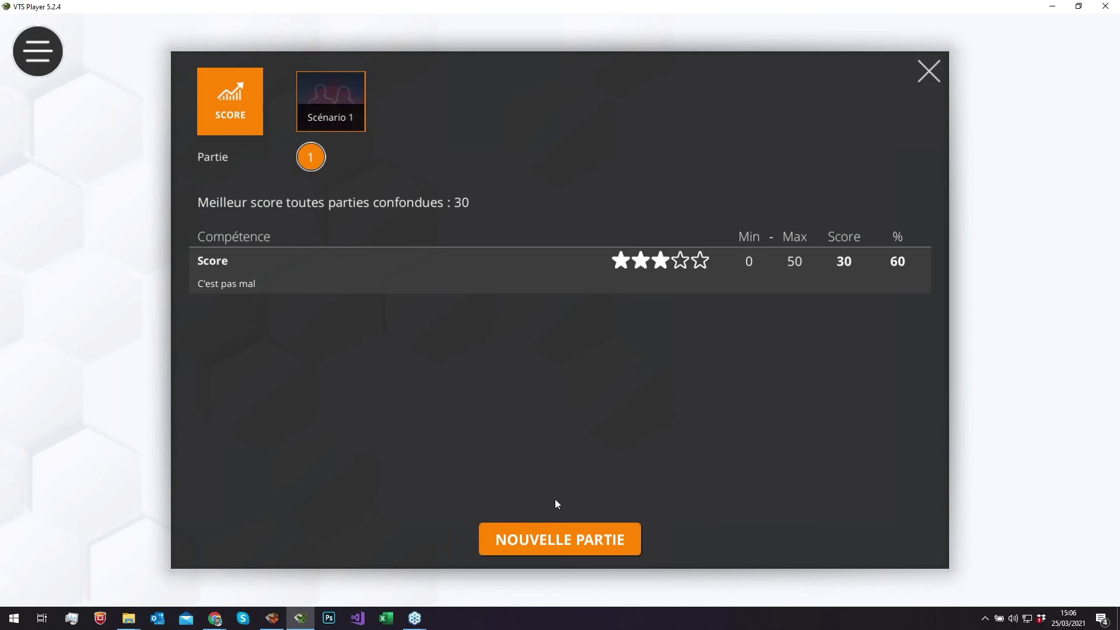
left_click(555, 527)
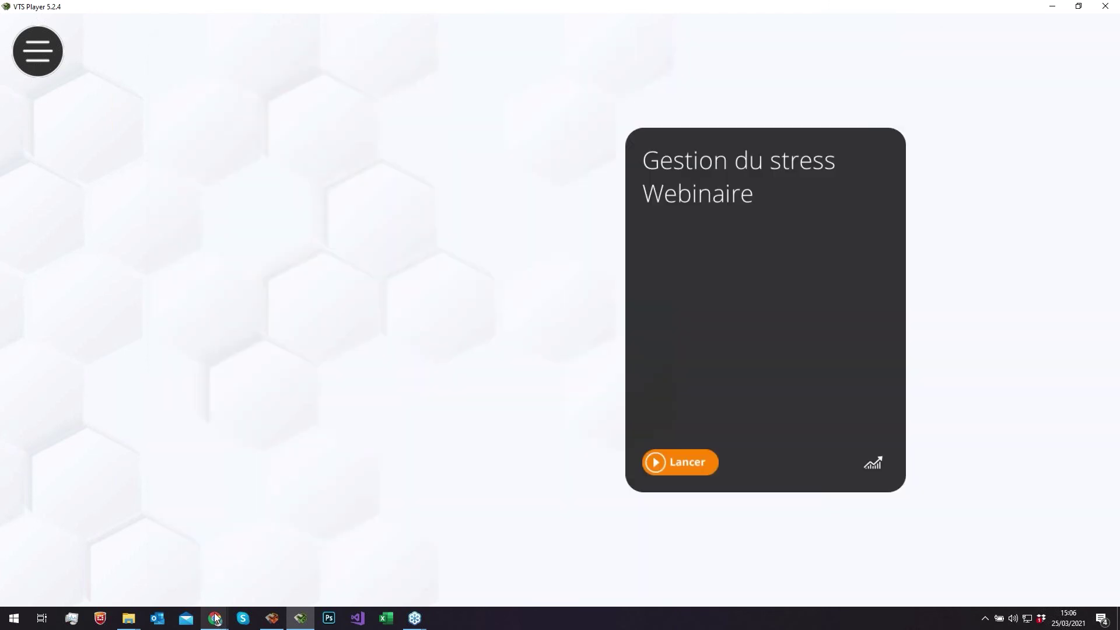
- Review the Webinaire du 25 mars statistics charts: 2 attempts, best score 40, 67% progression
mouse_move(215, 618)
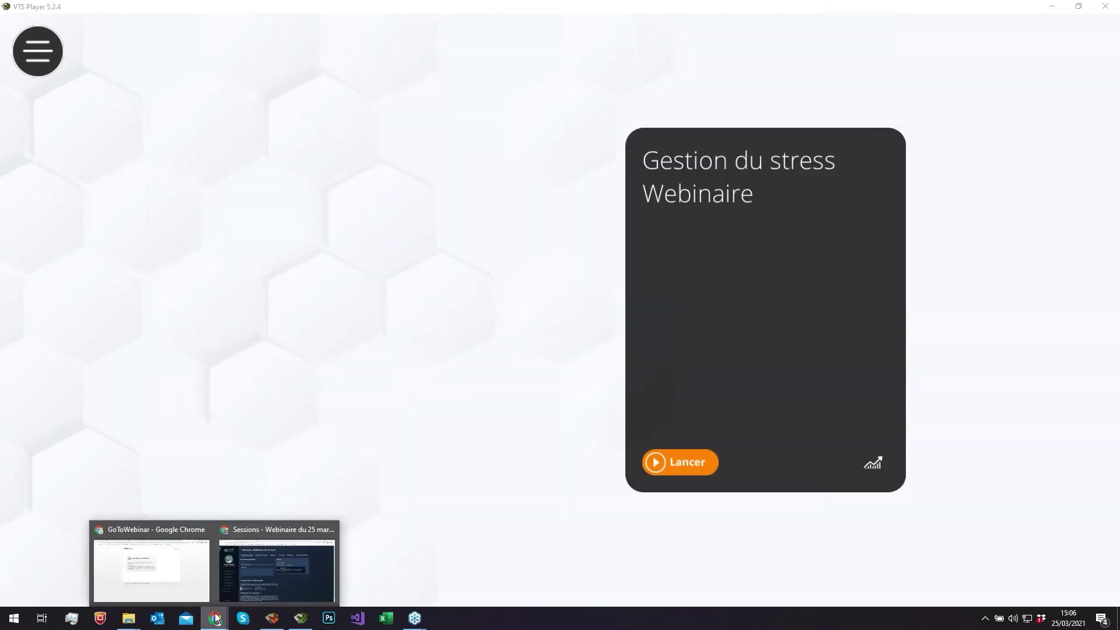
left_click(251, 577)
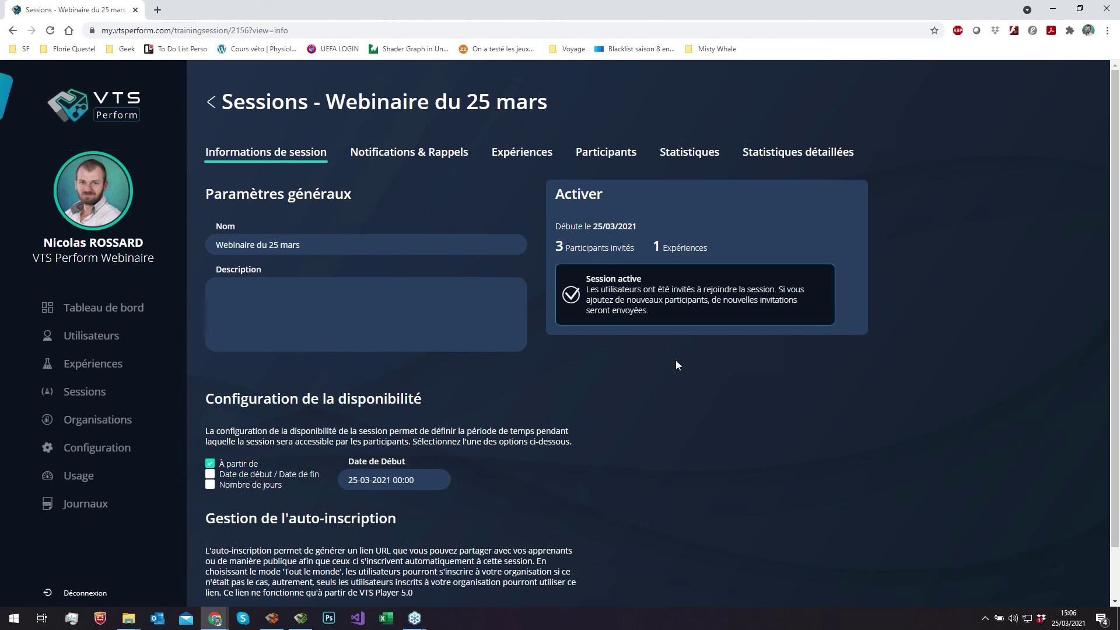
left_click(675, 156)
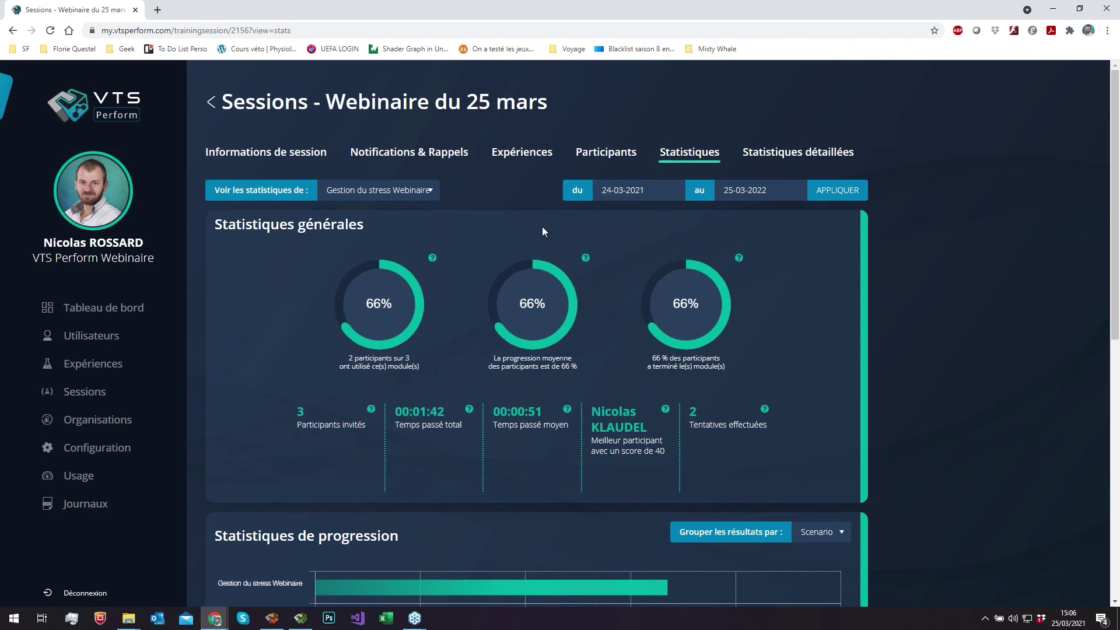
scroll(605, 231, "down", 1)
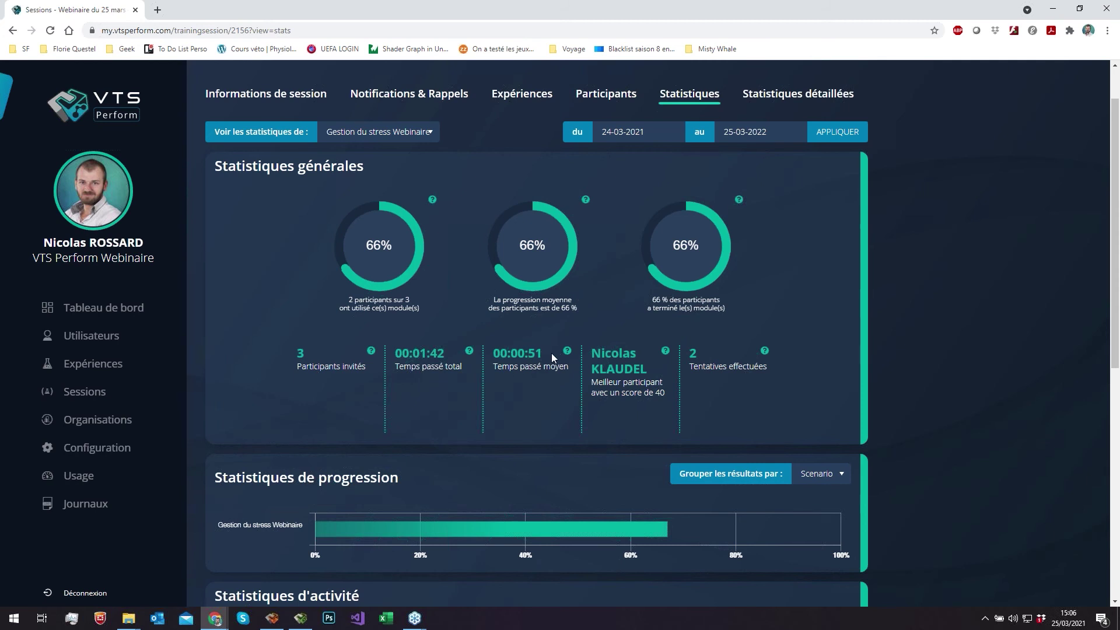
scroll(460, 334, "down", 1)
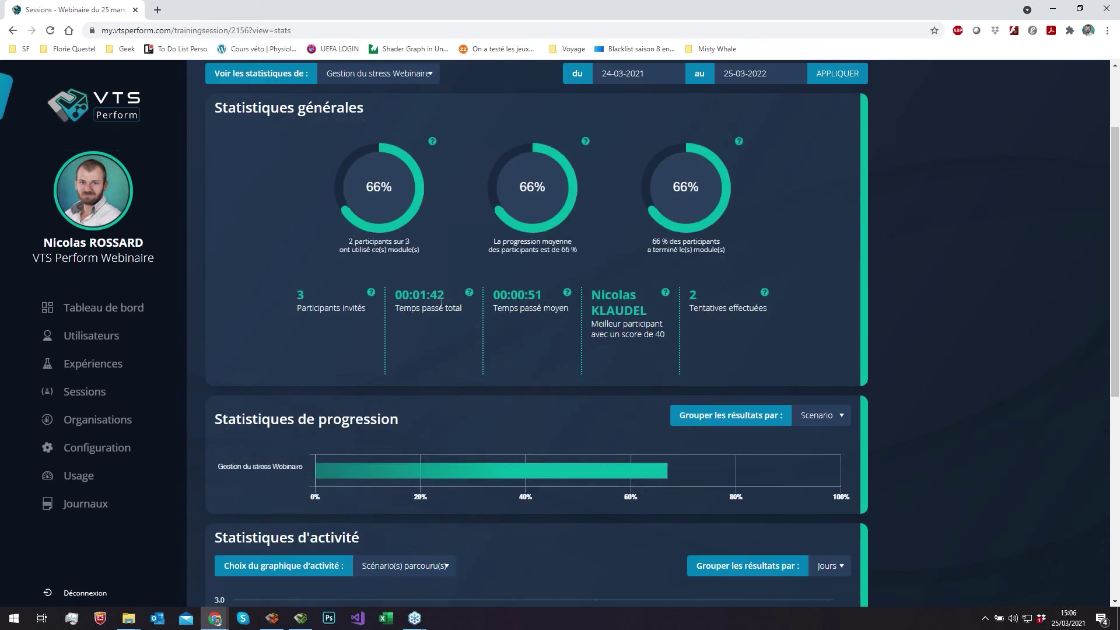
scroll(442, 302, "up", 1)
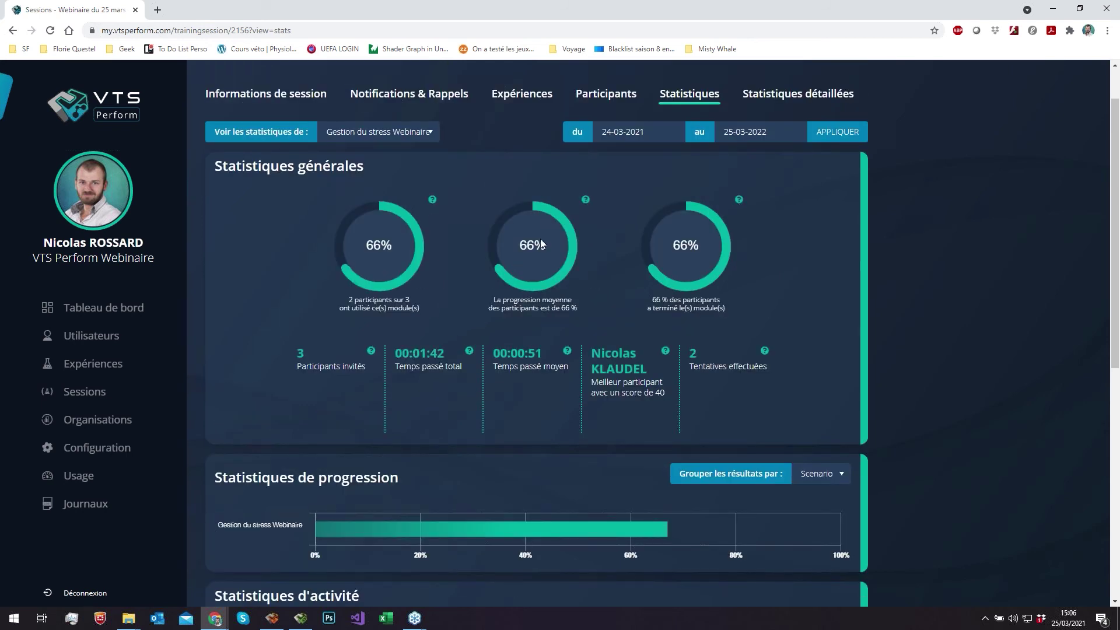
scroll(541, 244, "down", 6)
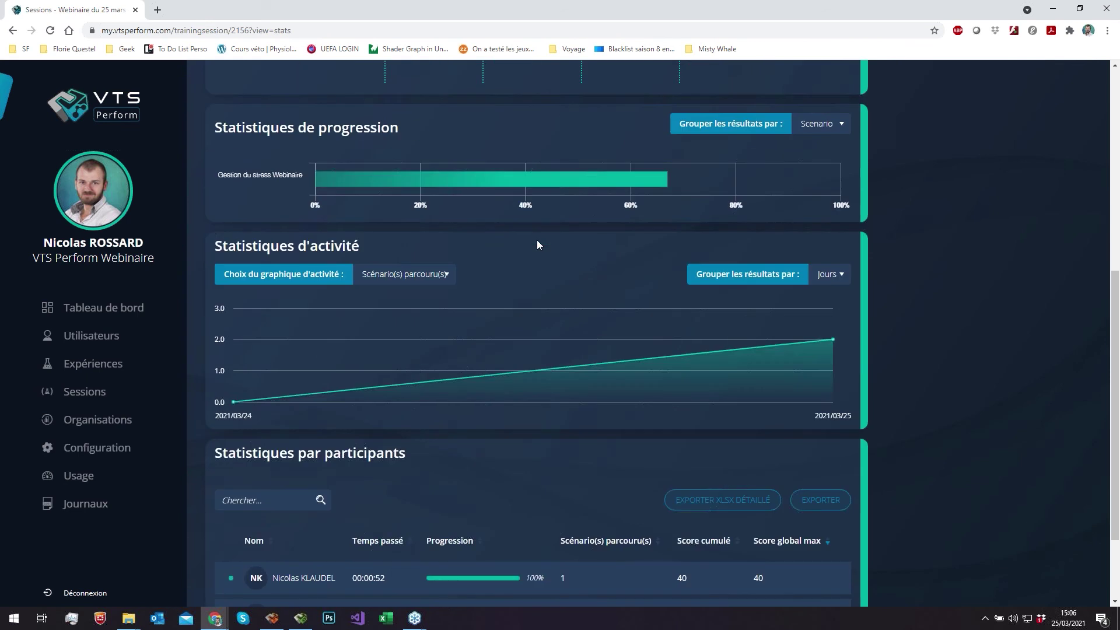
scroll(541, 246, "up", 1)
scroll(559, 227, "up", 1)
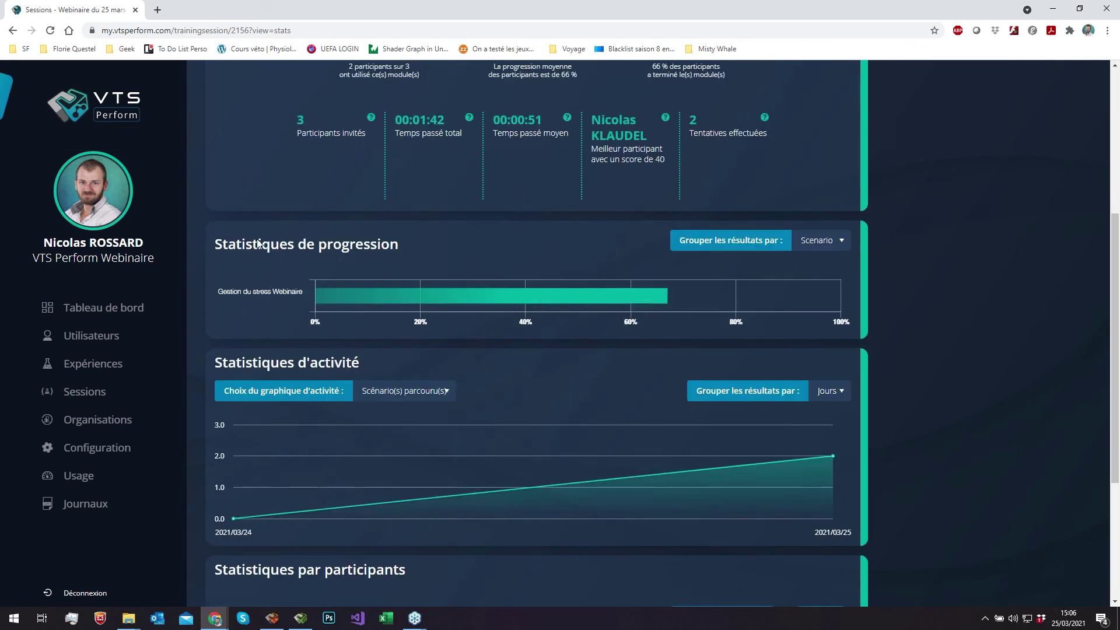
mouse_move(544, 320)
mouse_move(611, 296)
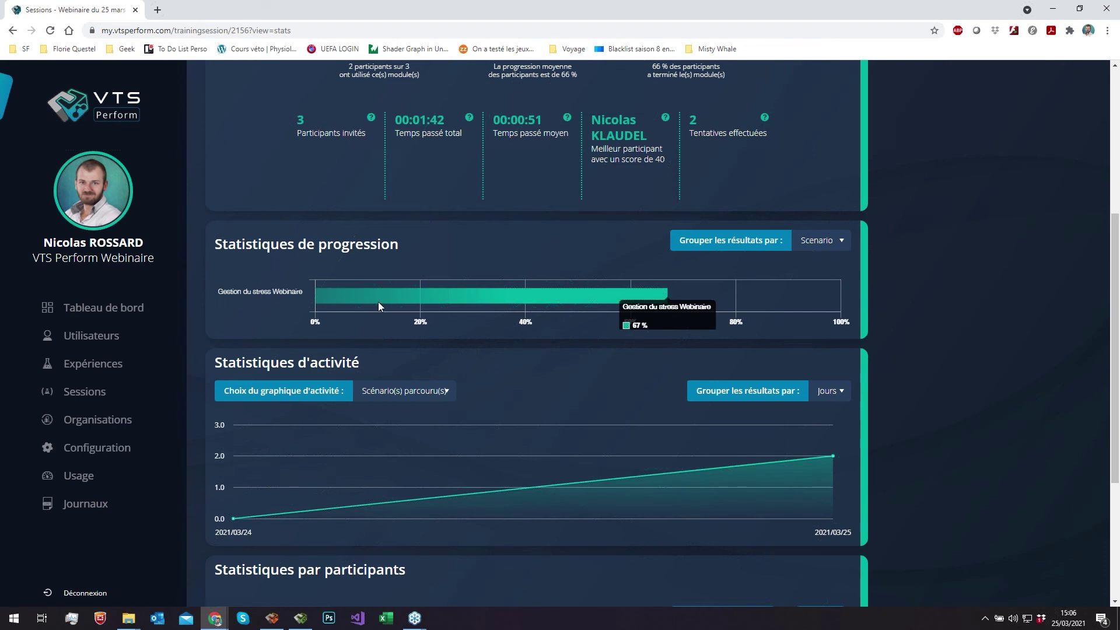
left_click(301, 618)
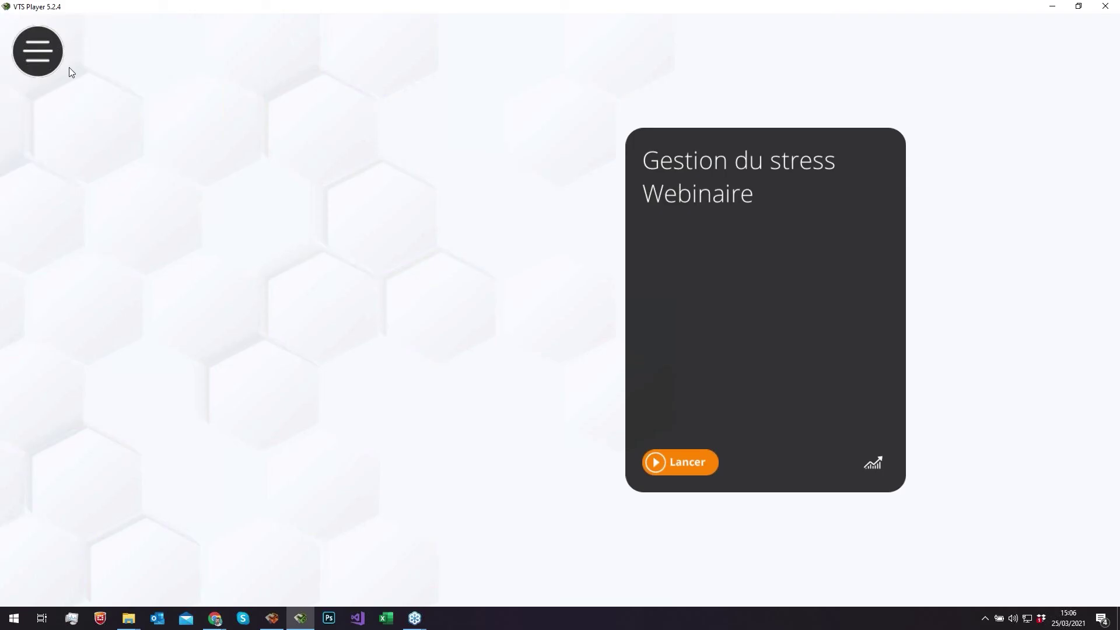
- Exit via the player's main menu to the session list, where the stress module now shows Terminé
left_click(56, 64)
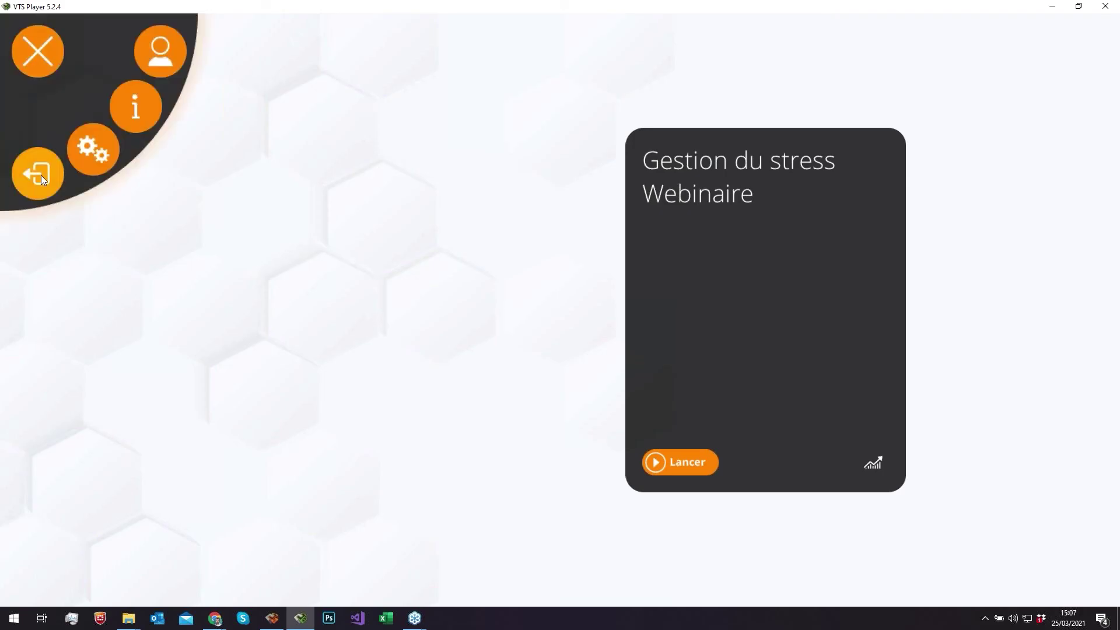
left_click(41, 176)
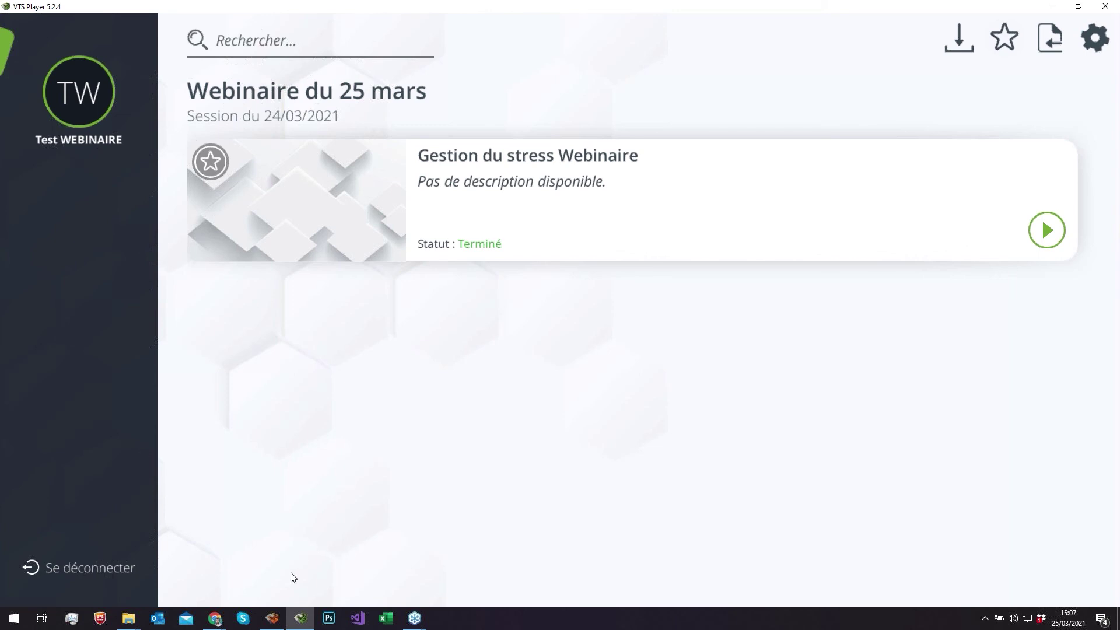
- Check the Statistiques par participants table for the new score of 30 alongside the earlier 40
mouse_move(215, 618)
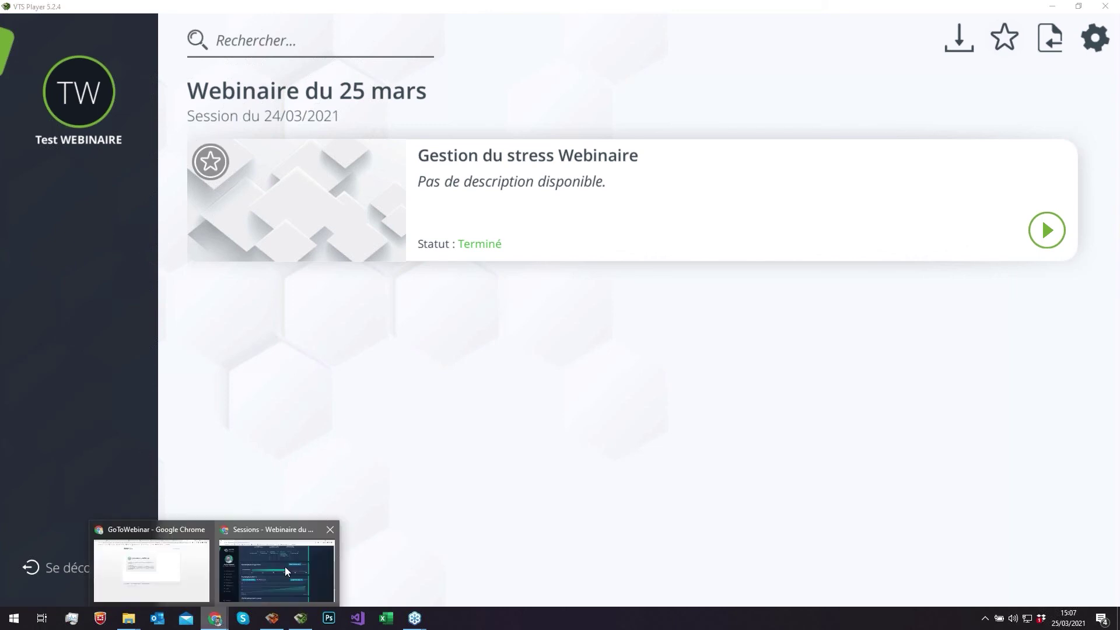
left_click(285, 566)
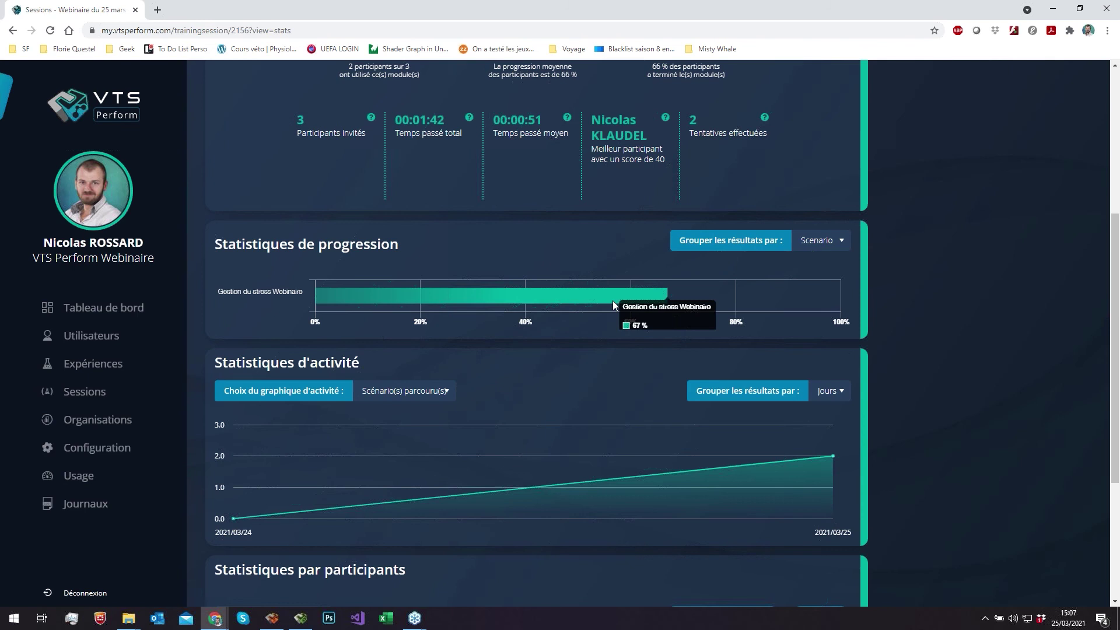
scroll(612, 300, "down", 2)
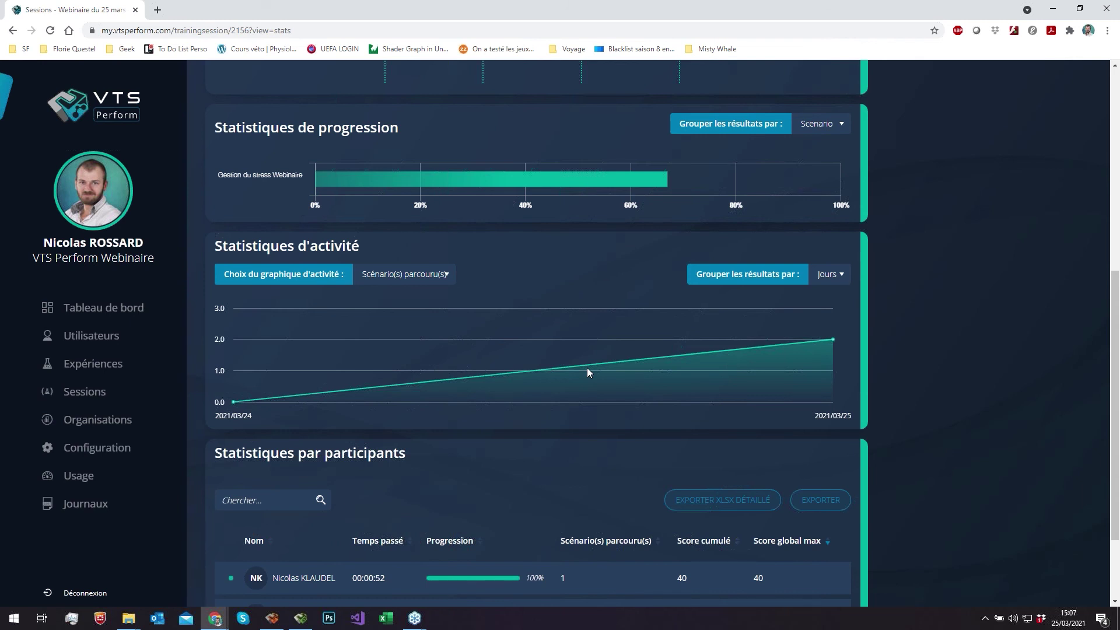
scroll(588, 372, "down", 2)
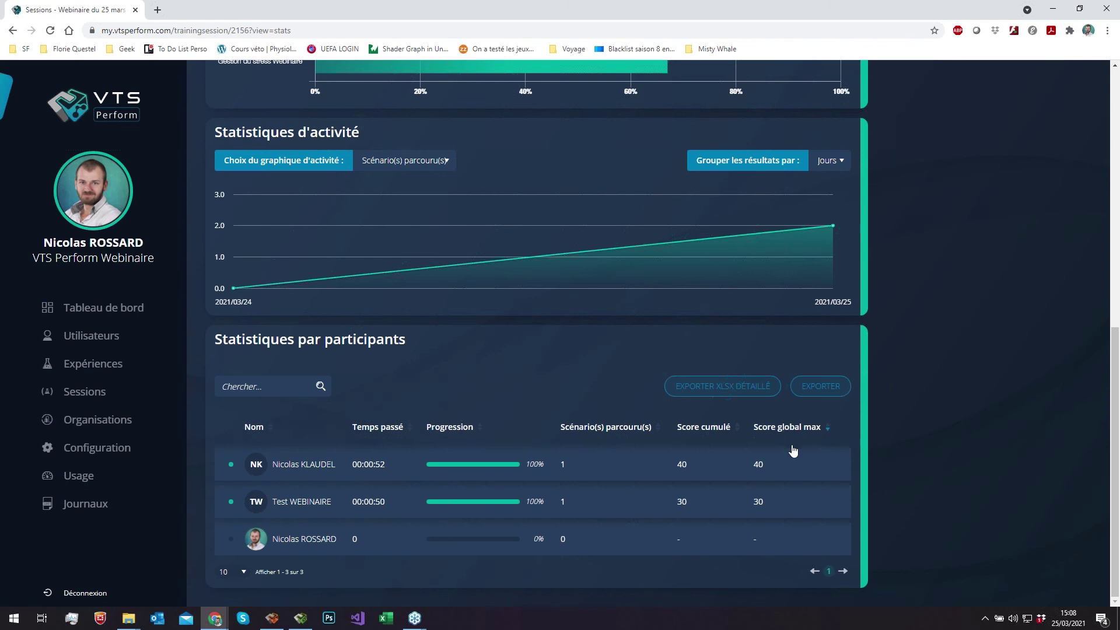
scroll(792, 445, "up", 9)
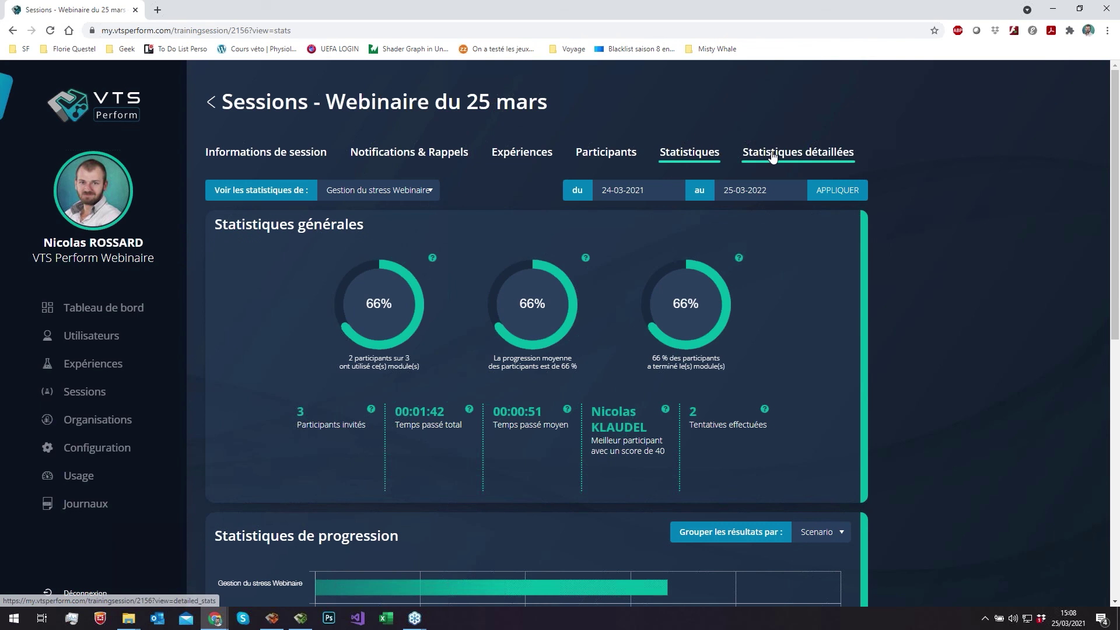
- Show the Statistiques détaillées per-block average times, such as 00:12 for the stress question
left_click(772, 154)
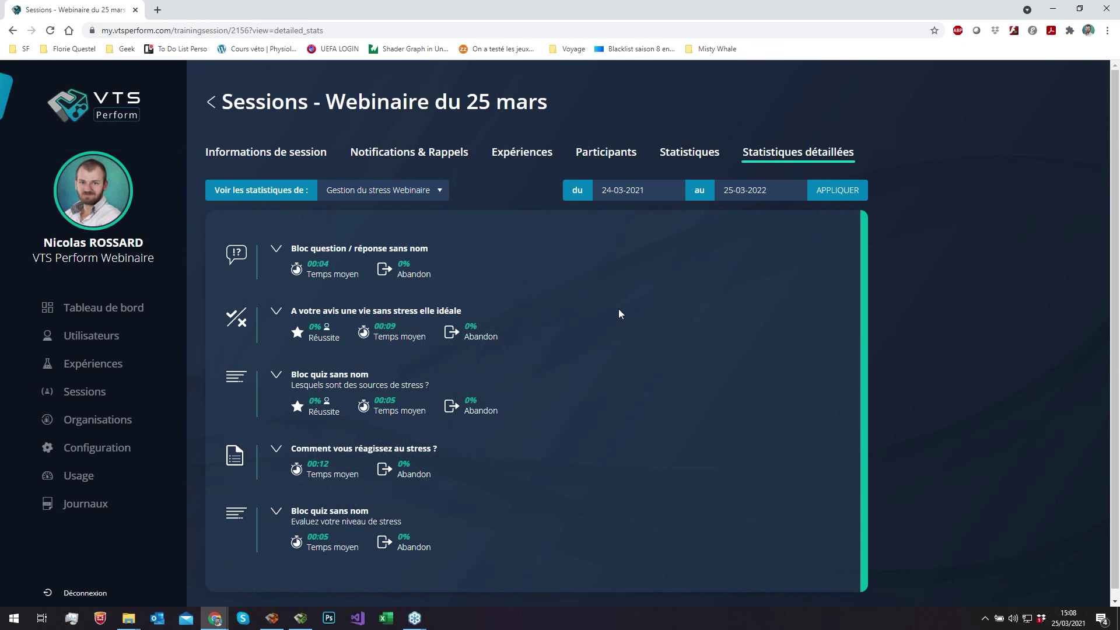
scroll(620, 313, "down", 1)
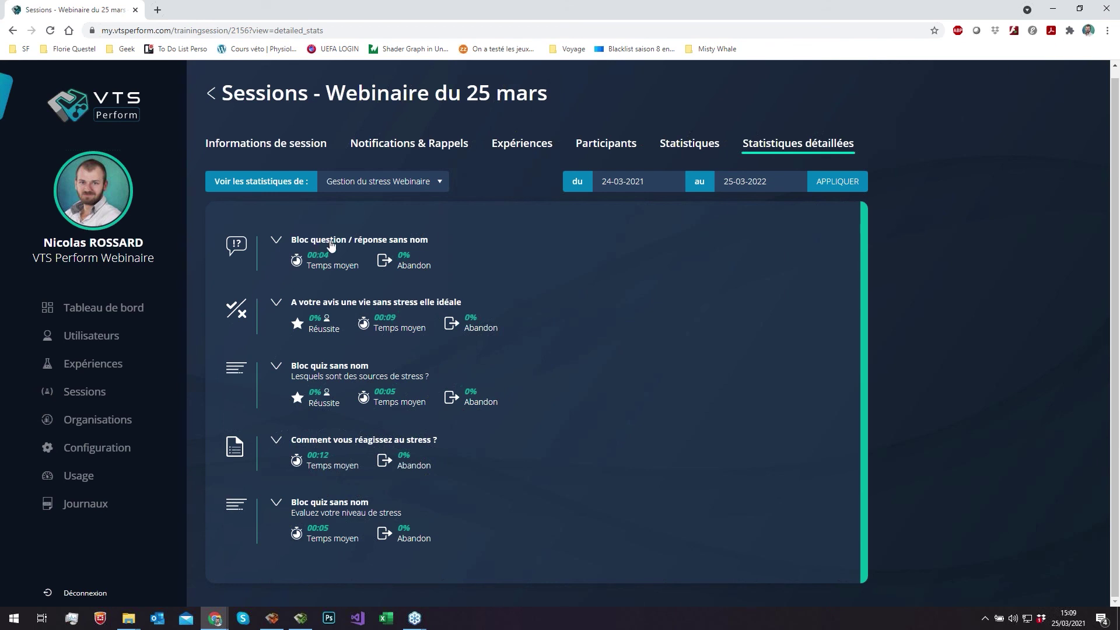
- In VTS Editor, dismiss the appearance setup and open the scenario's scene
left_click(280, 623)
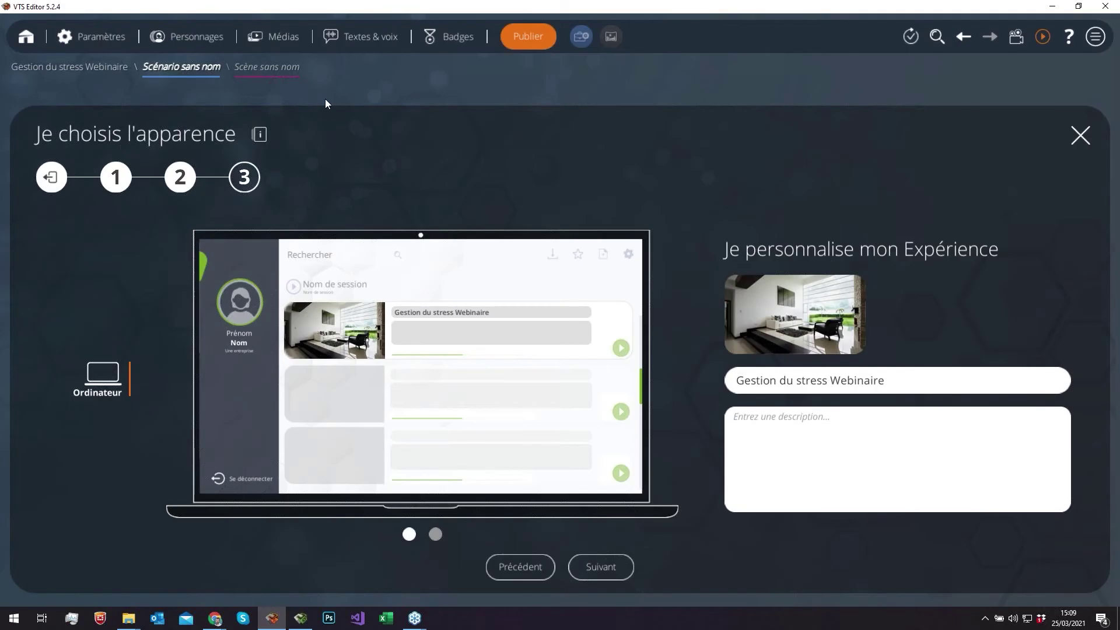
left_click(361, 85)
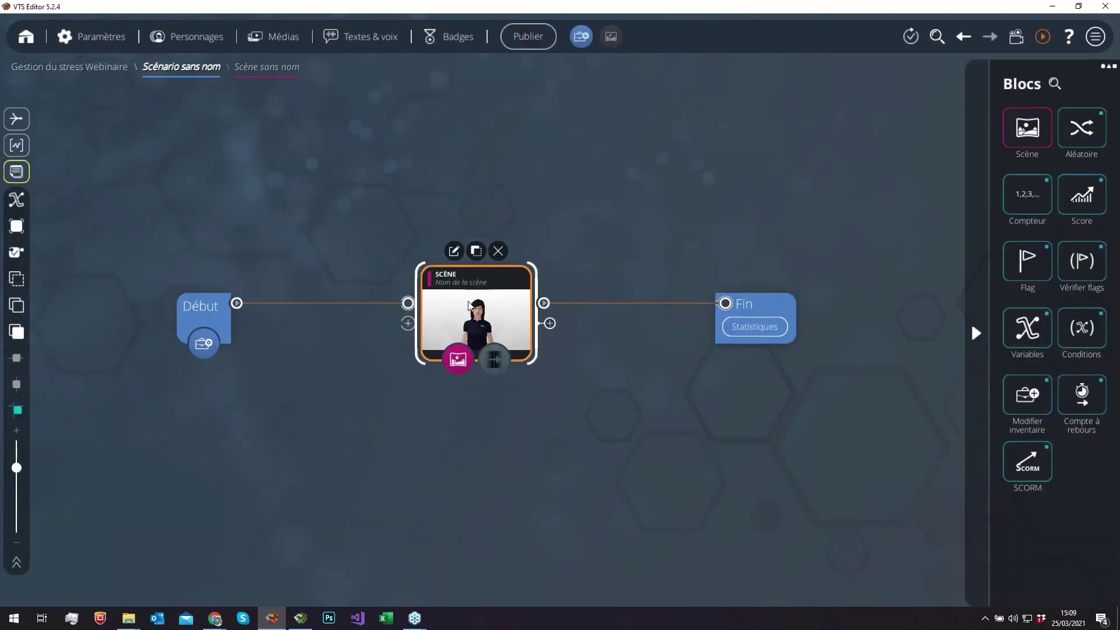
double_click(475, 309)
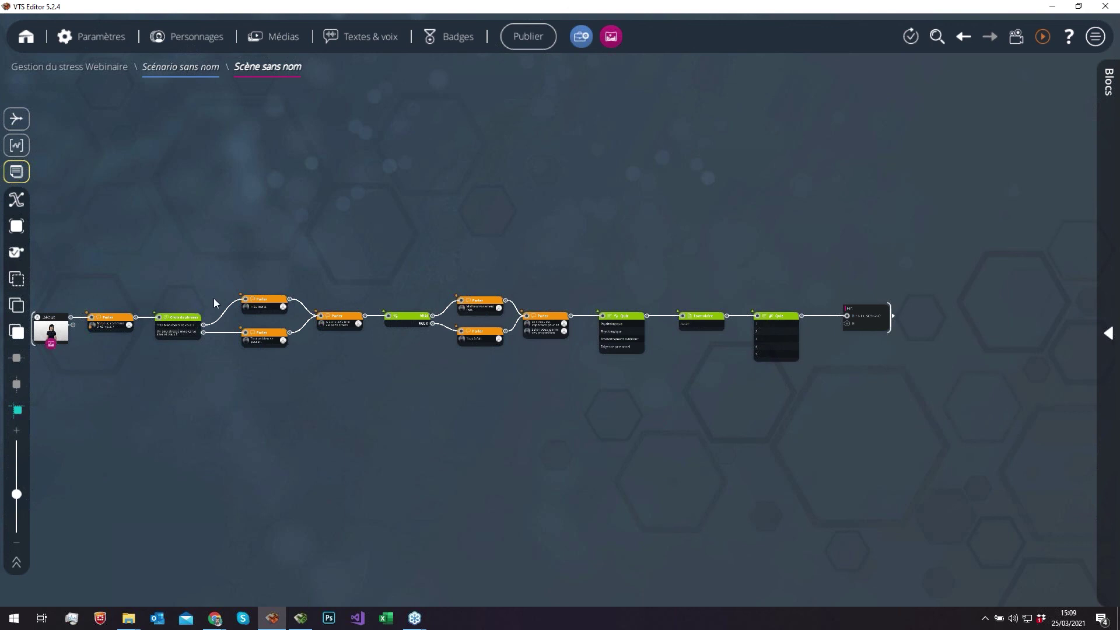
- Select the Choix de phrases, Vrai/Faux, Quiz, Formulaire and second Quiz blocks, then return to the session page
left_click(178, 318)
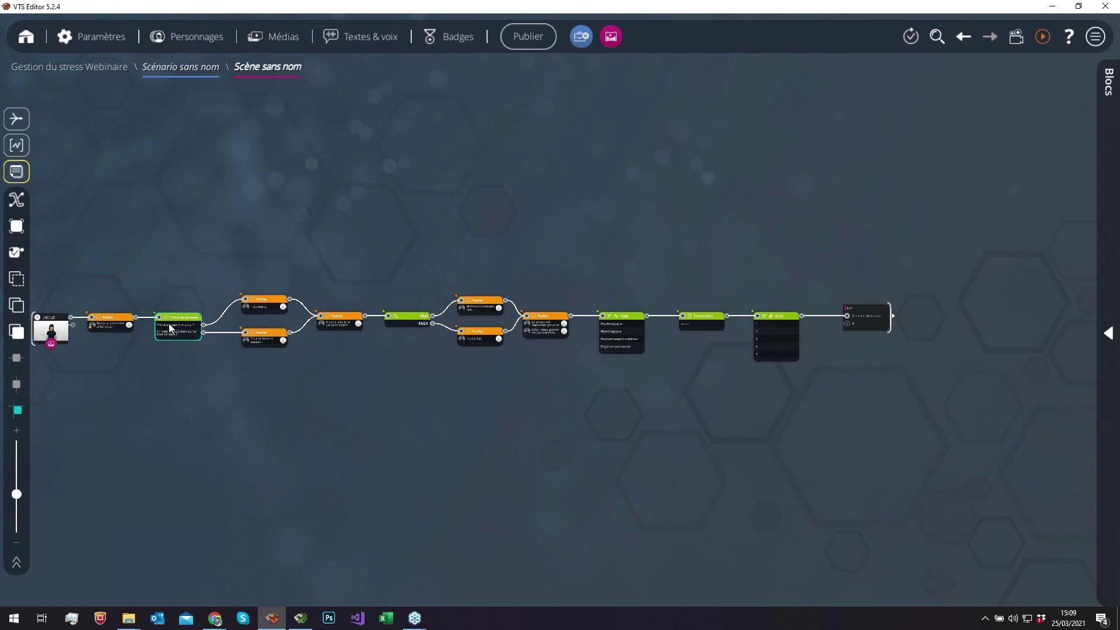
left_click(411, 314)
left_click(615, 346)
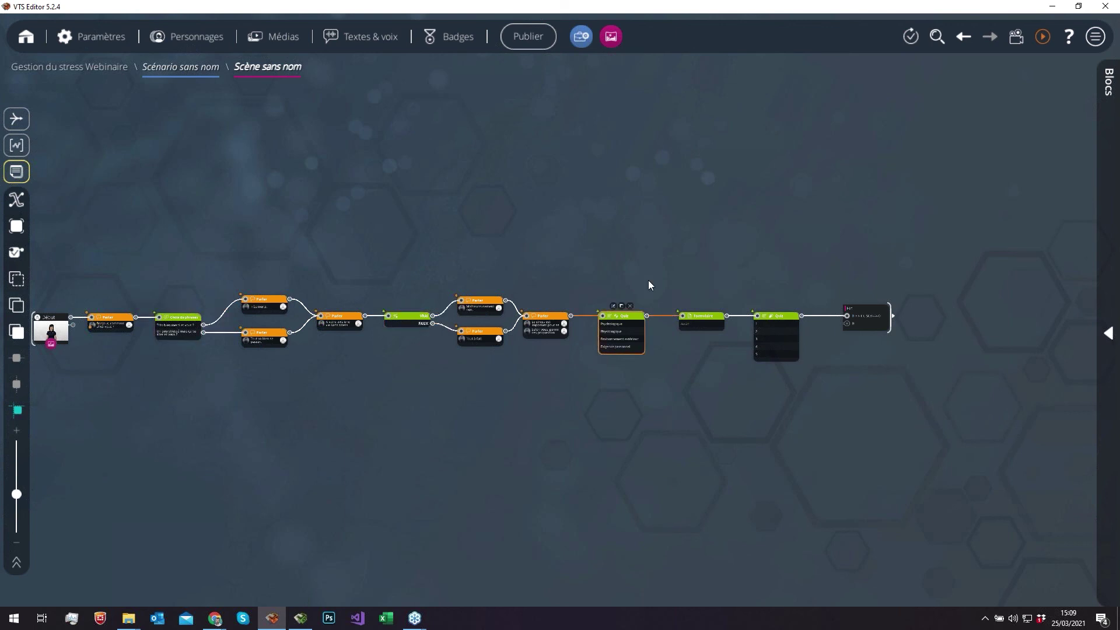
left_click(697, 324)
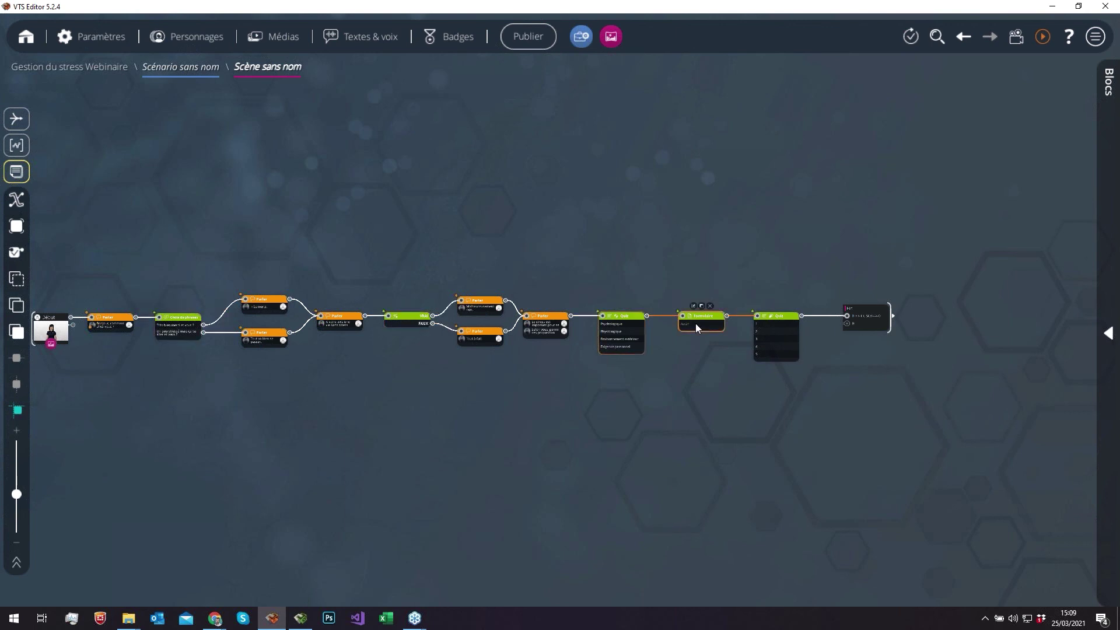
left_click(786, 339)
mouse_move(214, 618)
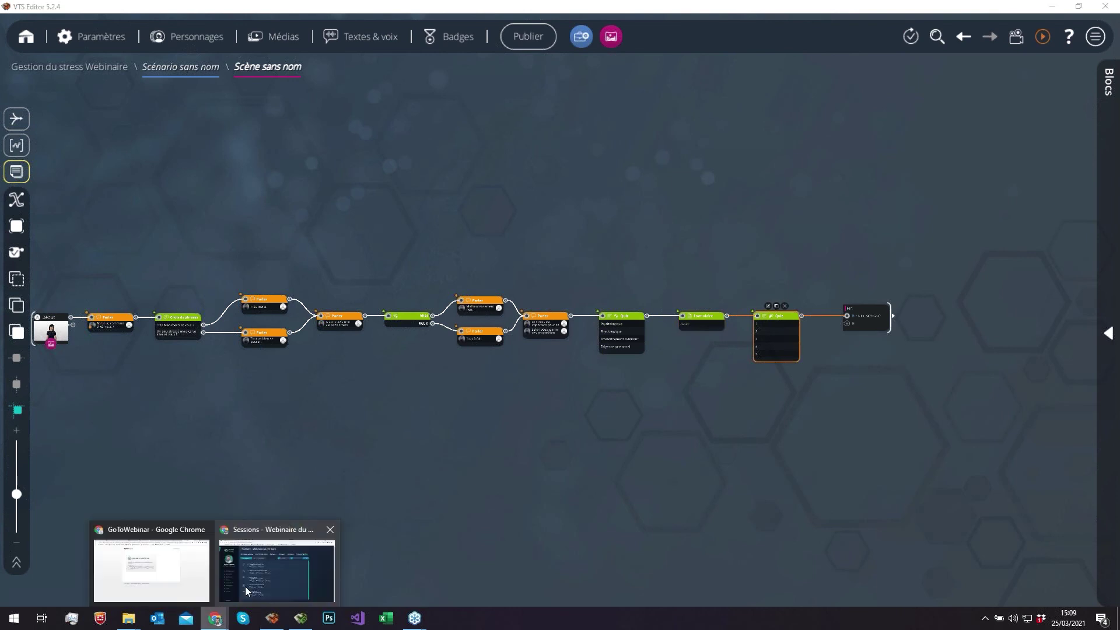
left_click(245, 586)
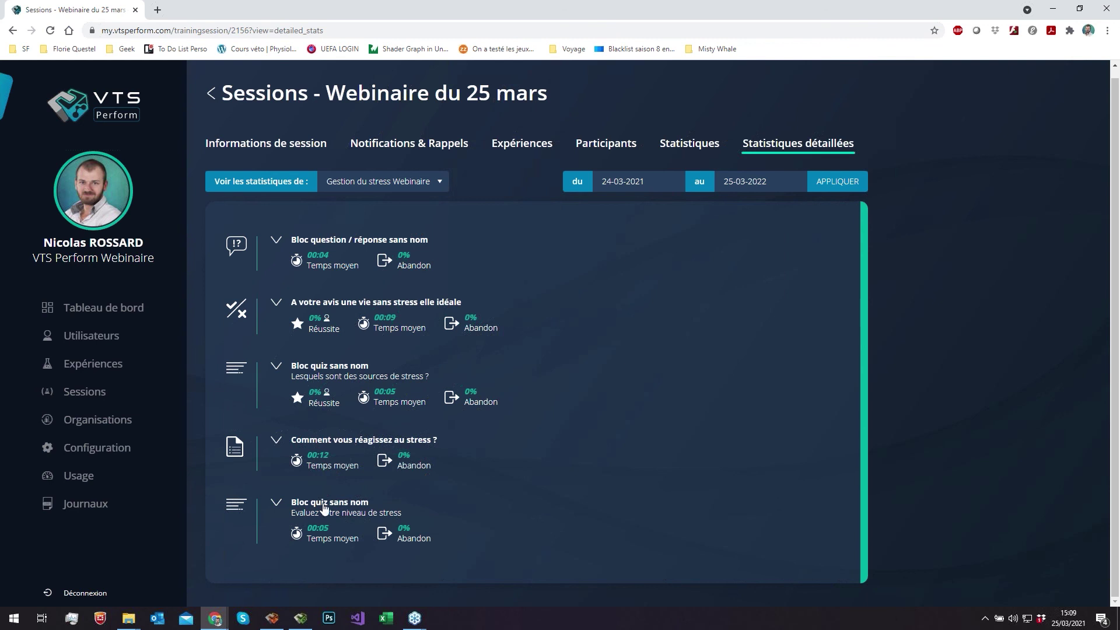
- Review the five collapsed block summaries, then bring the VTS Editor scene back up
mouse_move(269, 625)
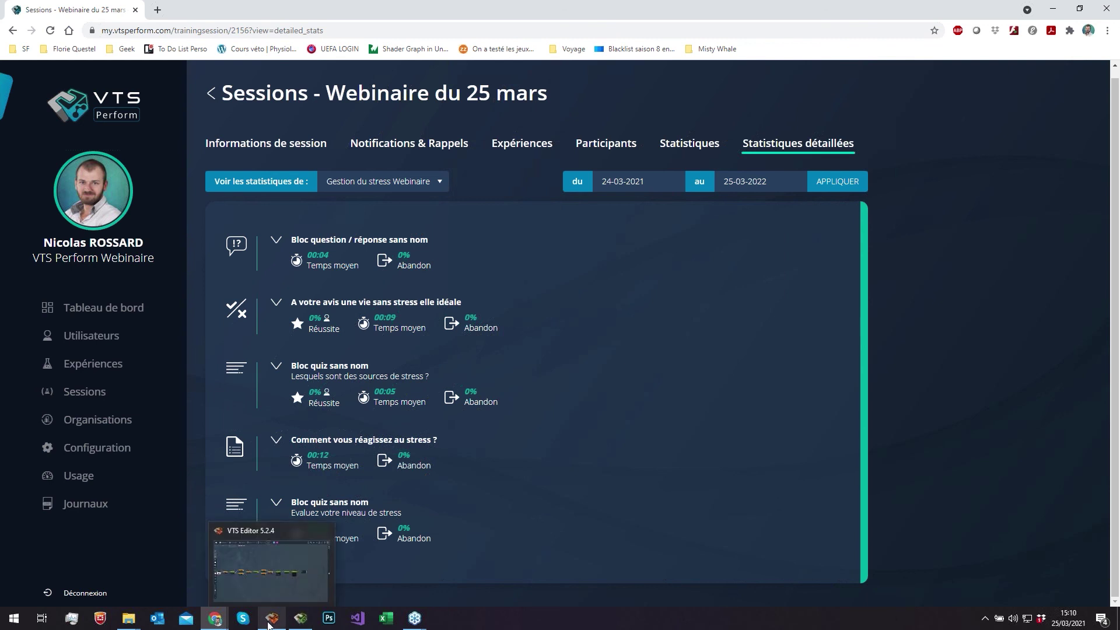
left_click(270, 622)
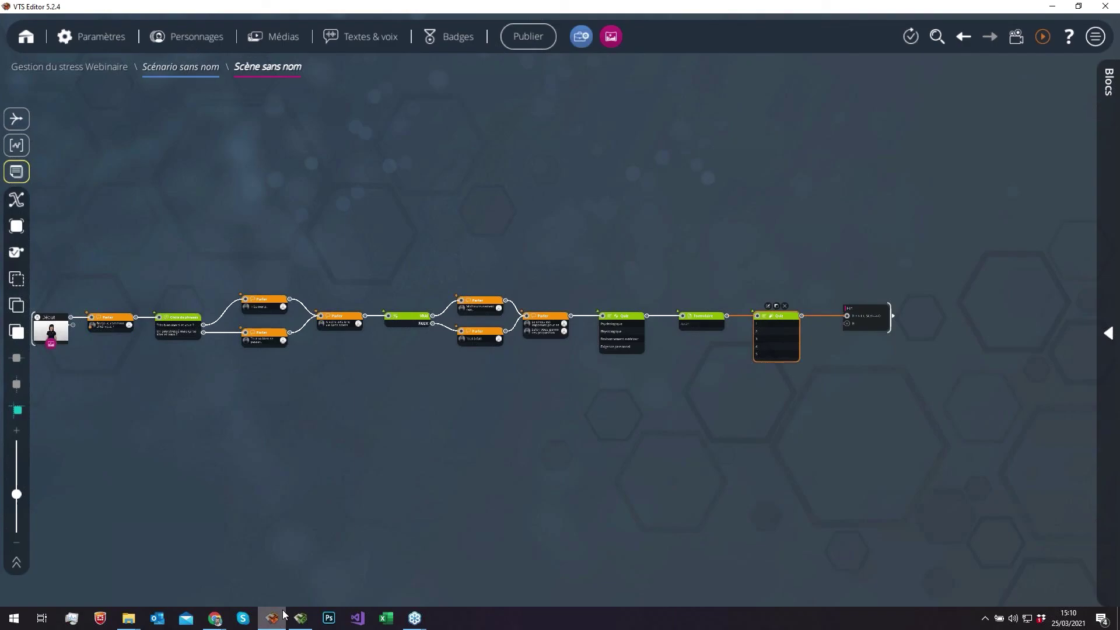
- Inspect the second quiz's question 'Evaluez votre niveau de stress' with choices 1 to 5, then return to the statistics
double_click(772, 331)
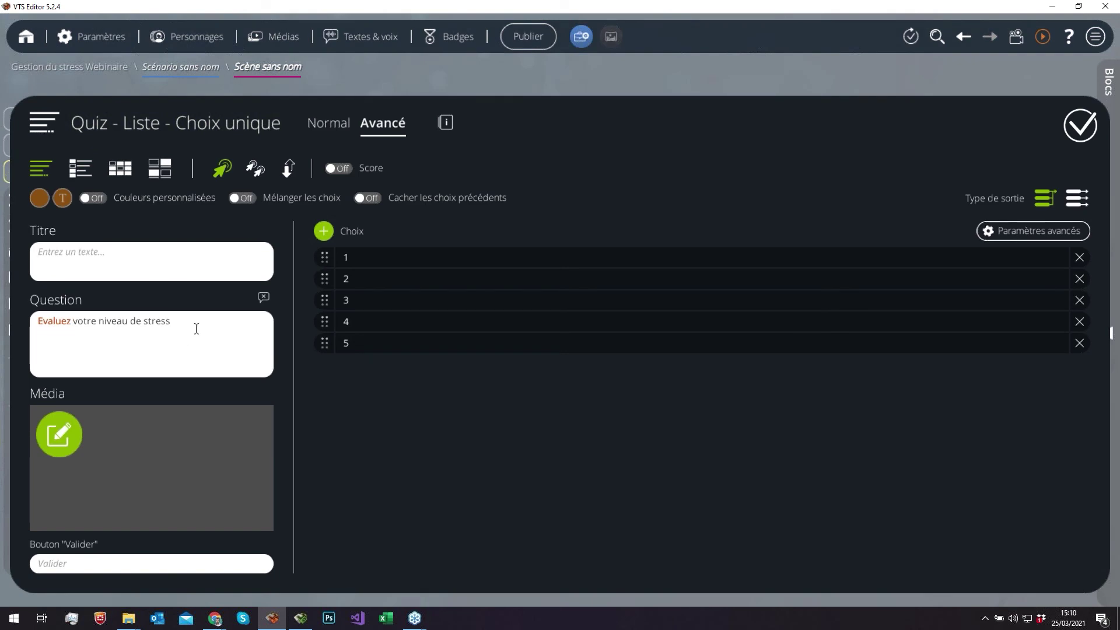
triple_click(195, 327)
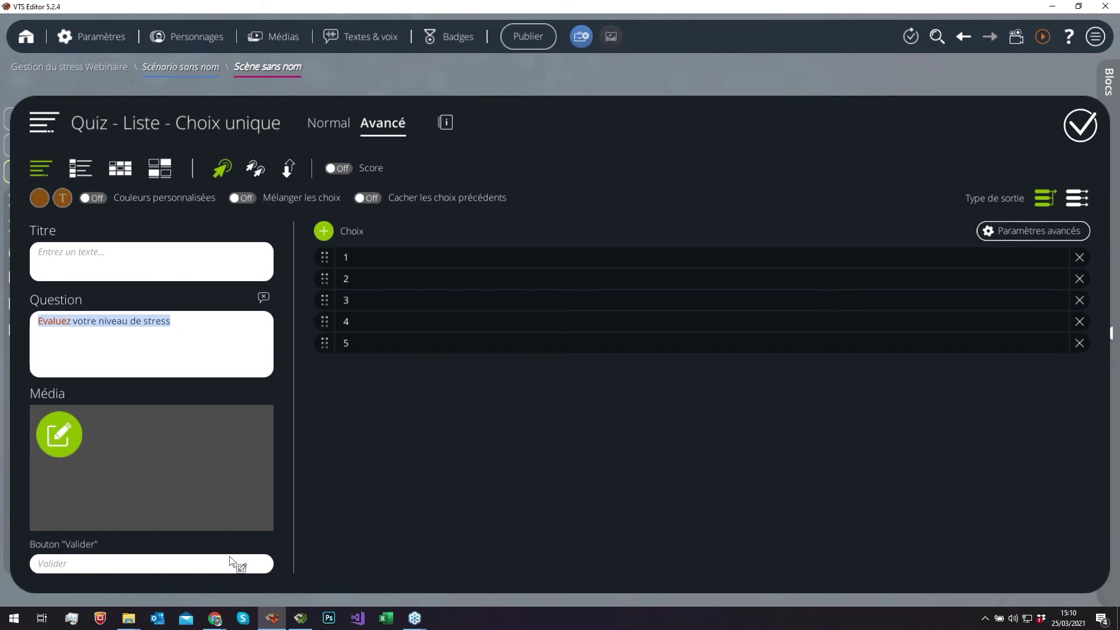
left_click(214, 618)
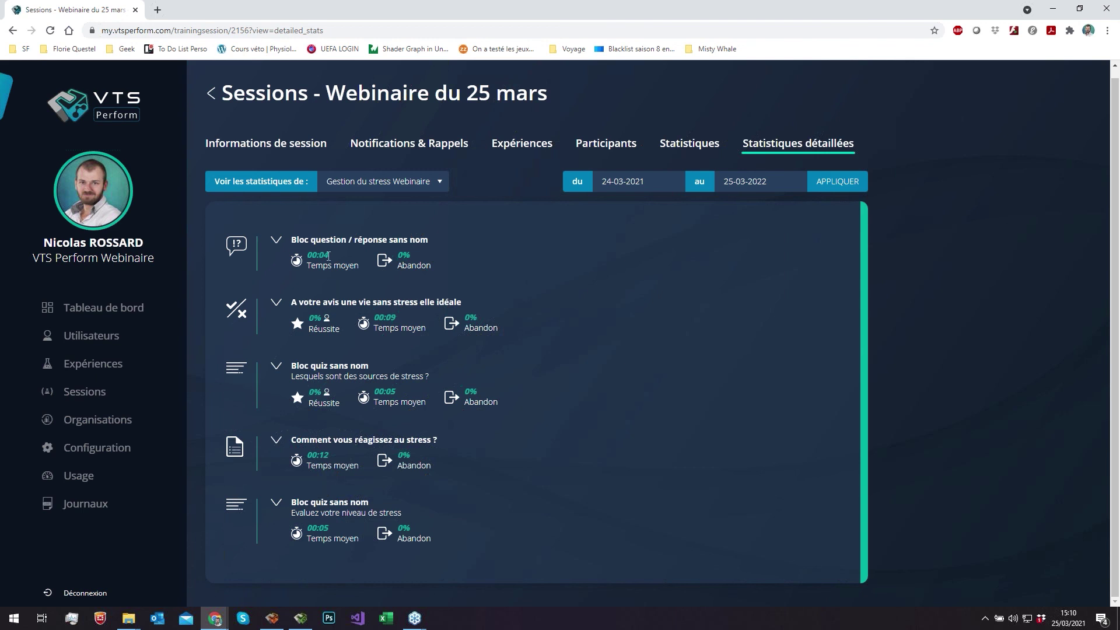
- Expand 'Bloc question / réponse sans nom' to show 100% 'Très bien merci et vous ?' and 0% for the other
left_click_drag(329, 256, 308, 258)
left_click(355, 245)
left_click(355, 245)
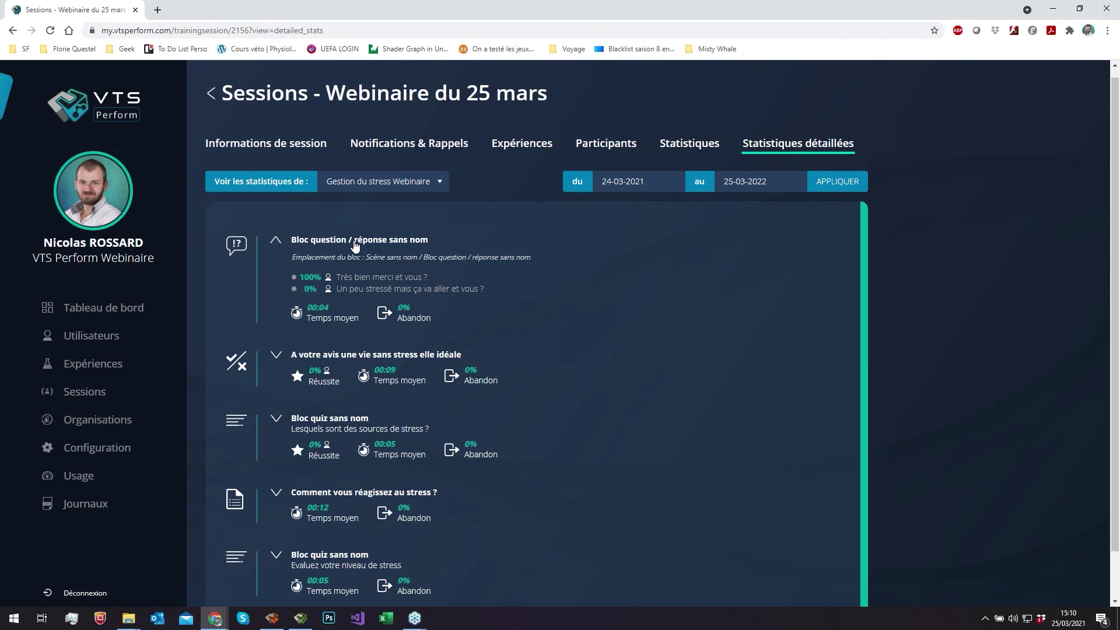
left_click(356, 241)
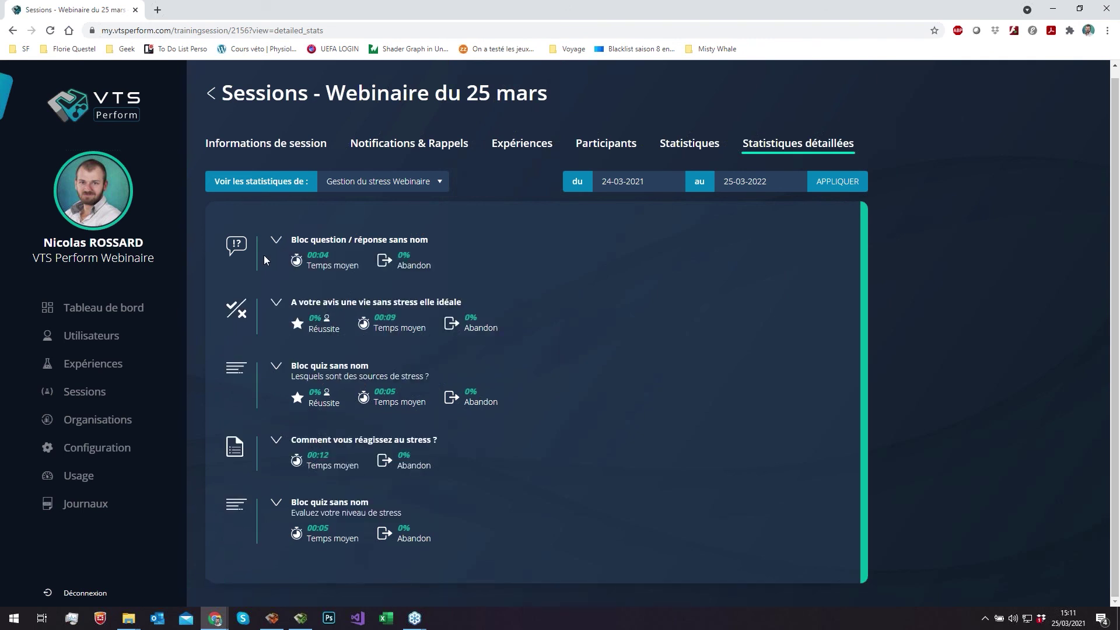
left_click(273, 246)
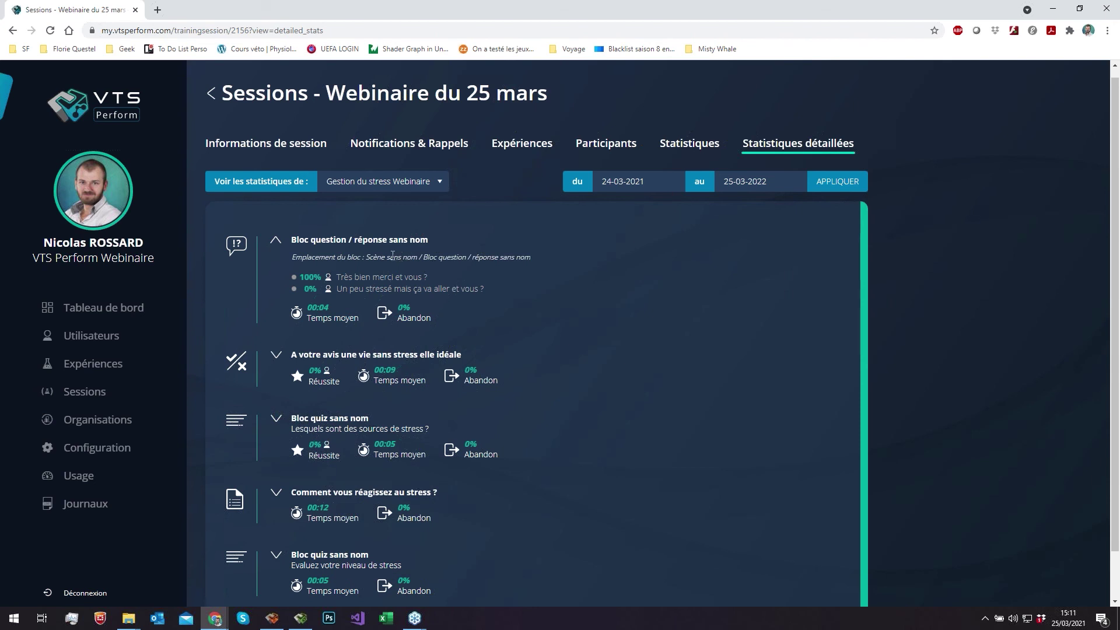
left_click_drag(295, 257, 531, 257)
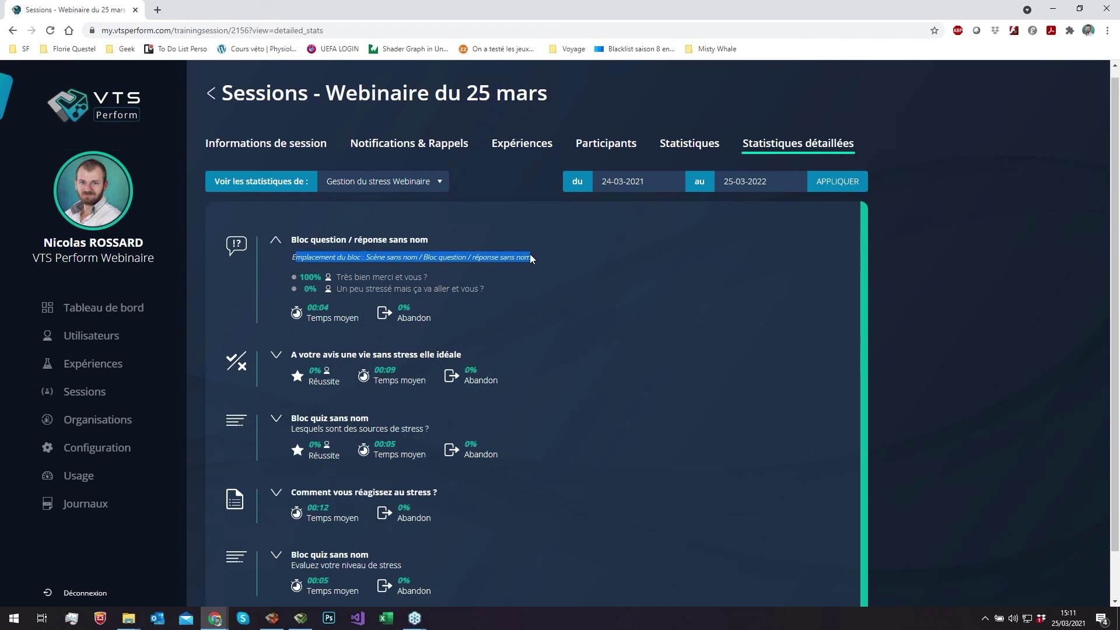
left_click(272, 619)
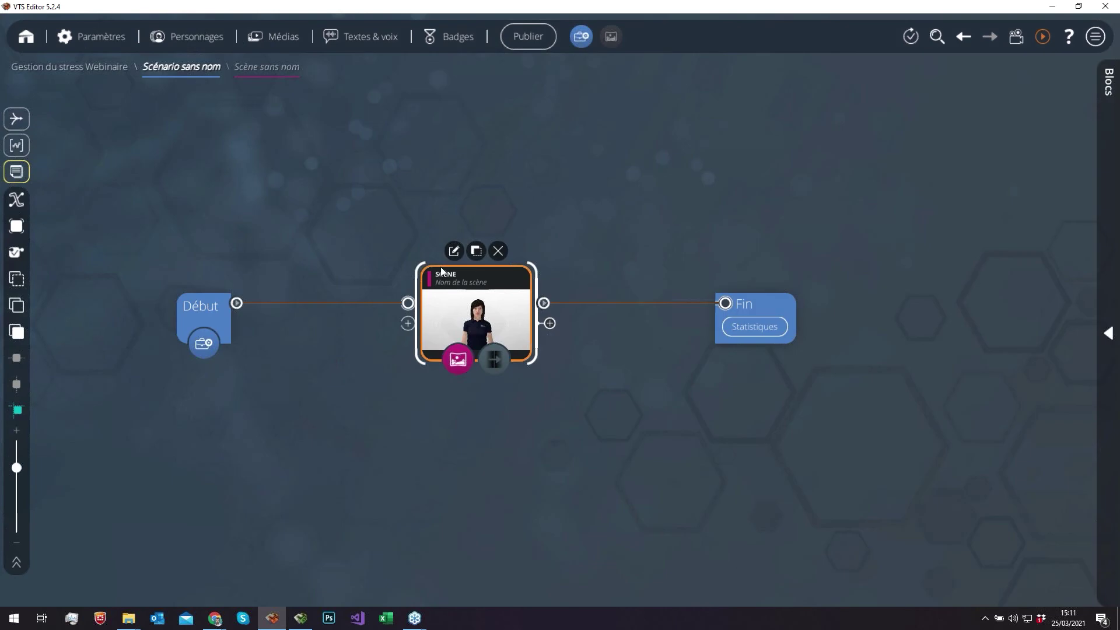
scroll(447, 269, "up", 3)
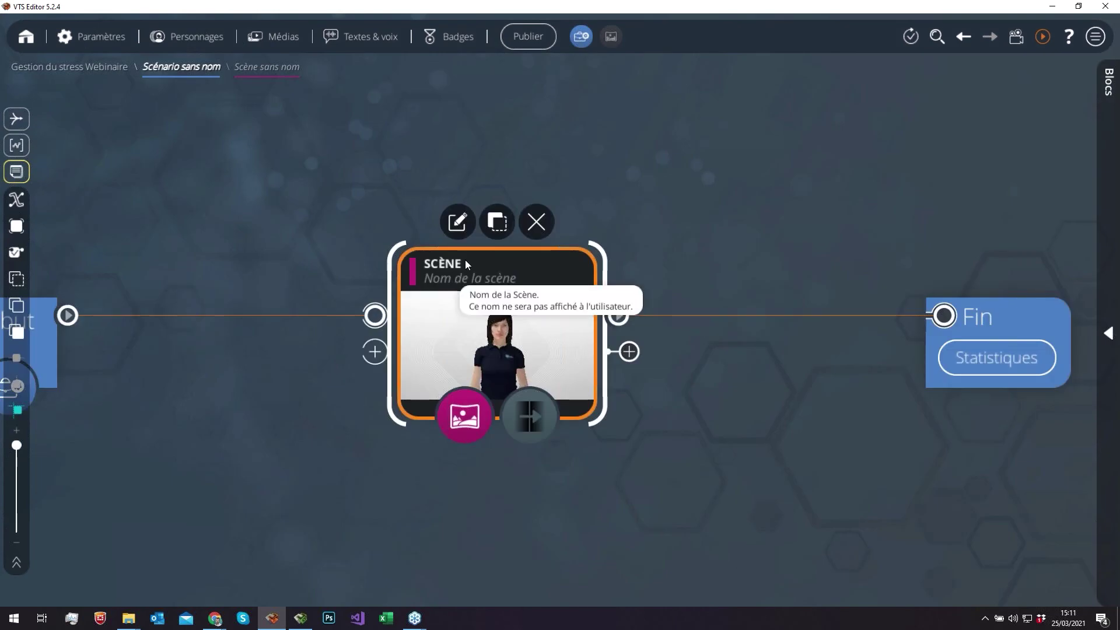
left_click(215, 619)
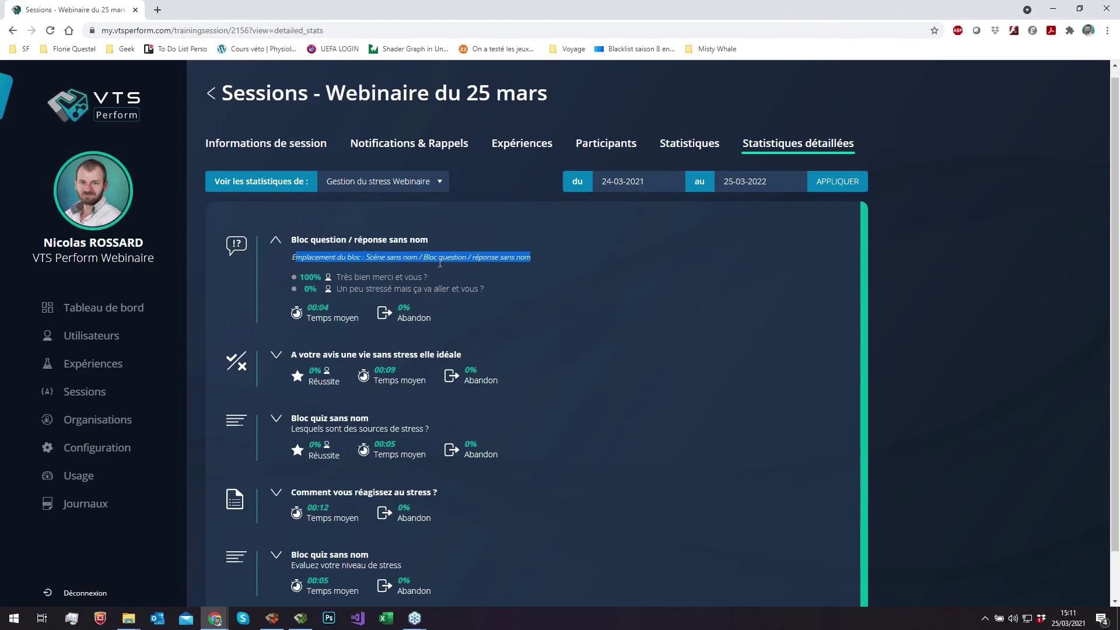
- Open the respondents list for the 100% 'Très bien merci et vous ?' answer, showing two participants
left_click(542, 258)
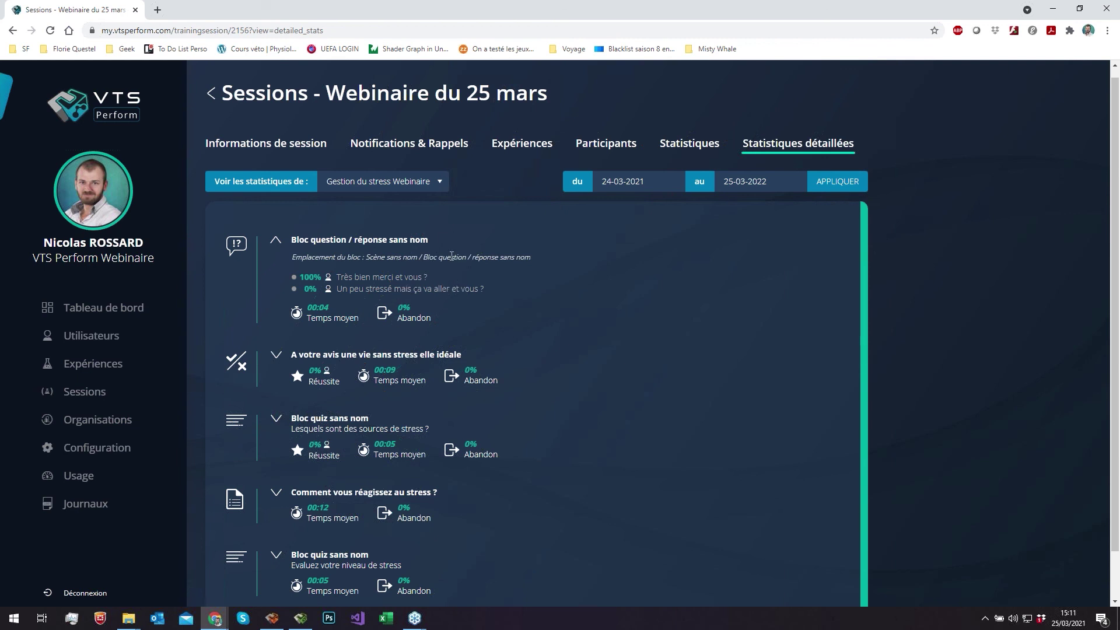
left_click(405, 280)
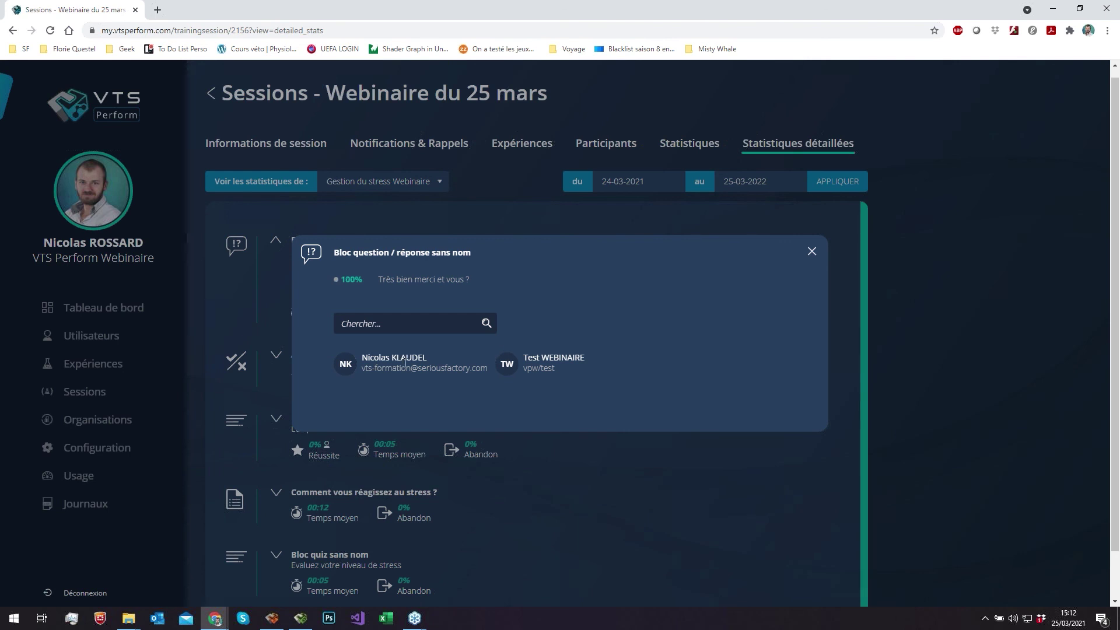
- Expand the 'vie sans stress' block (Vrai 100%, Faux 0%), check Vrai respondents, then expand the stress-sources quiz
left_click(812, 254)
scroll(590, 273, "down", 1)
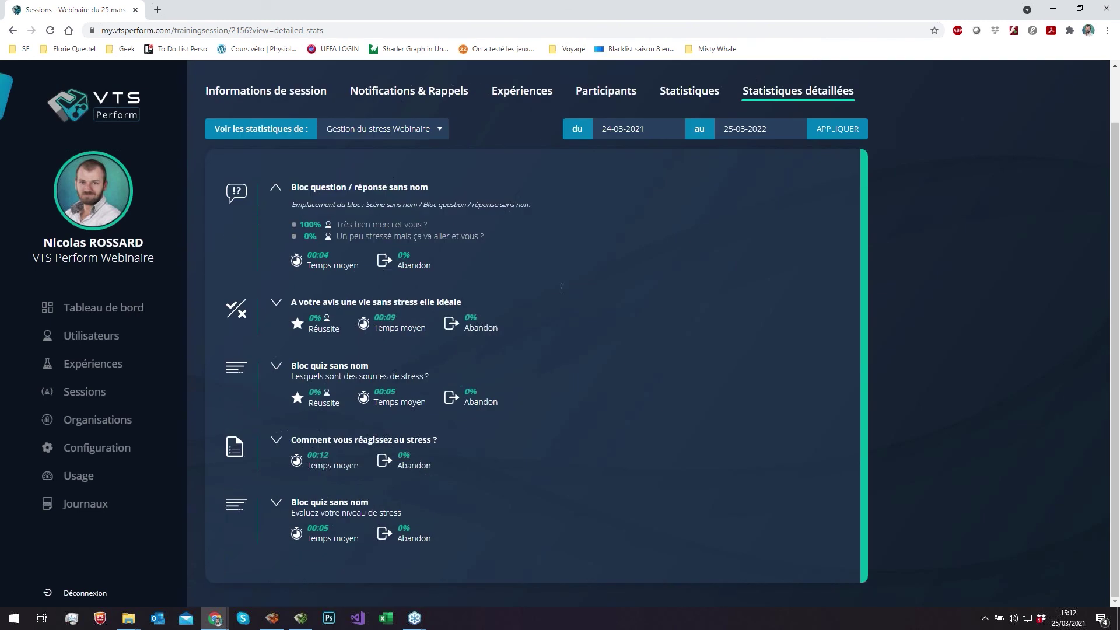
left_click(277, 303)
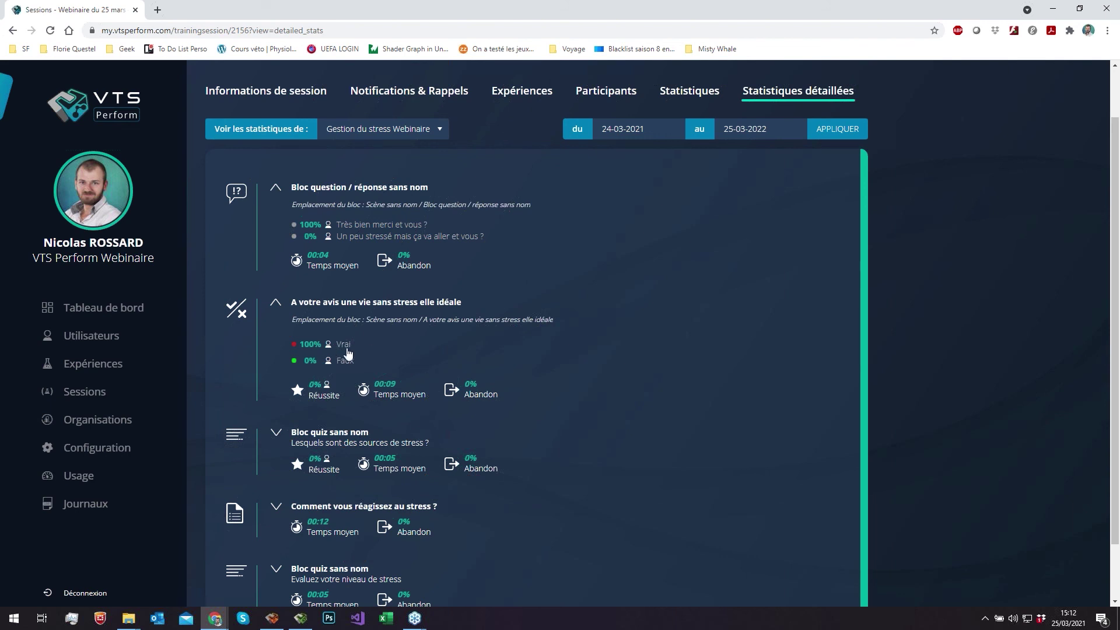
left_click(347, 349)
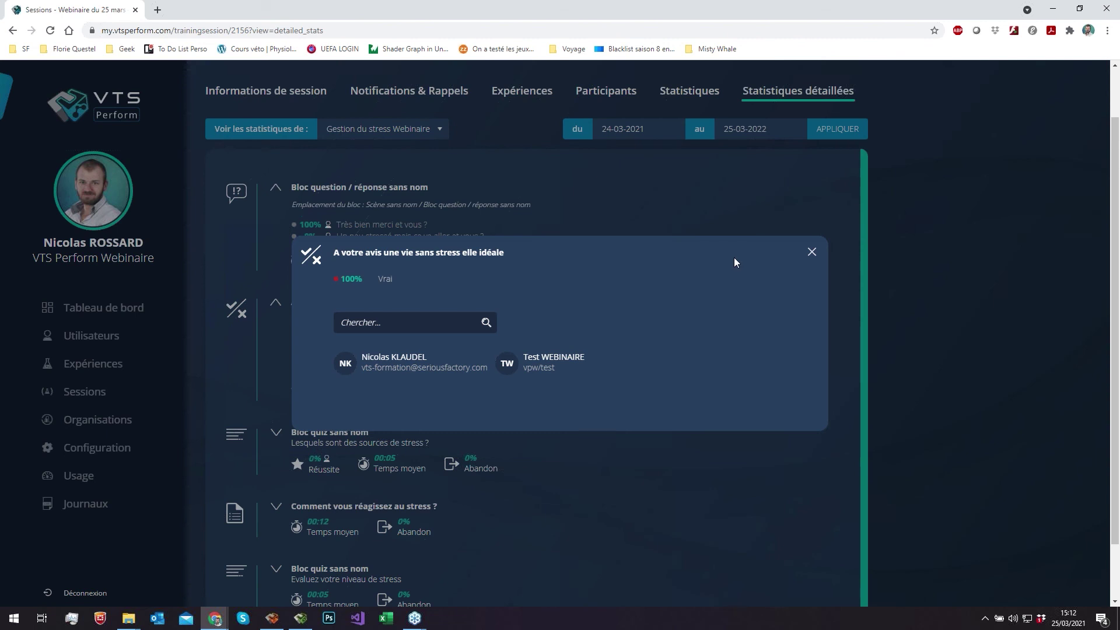
left_click(812, 252)
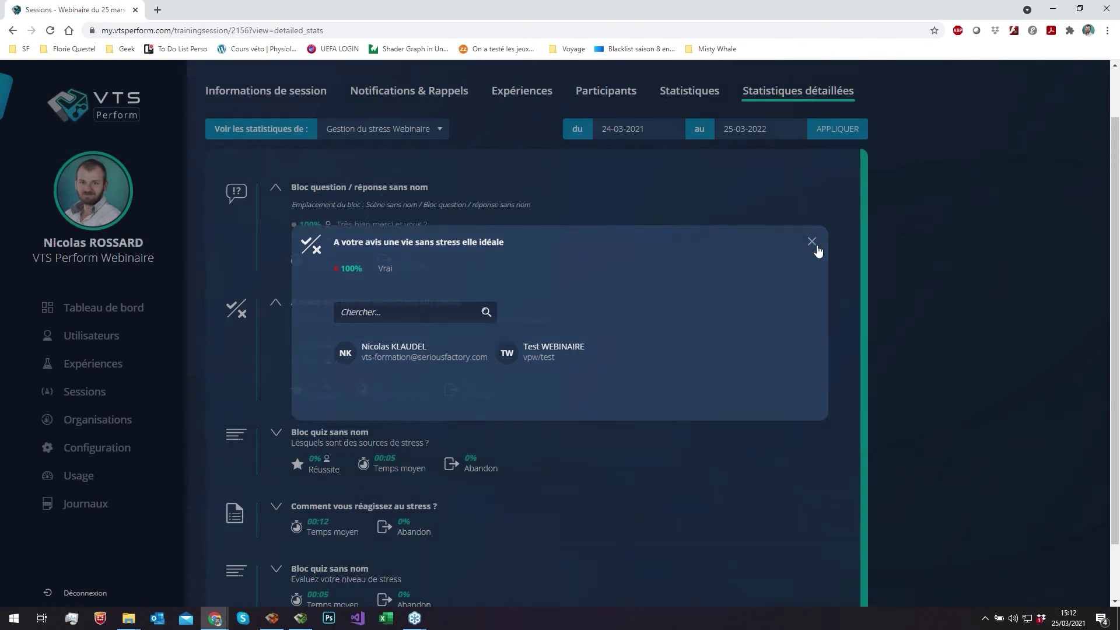
scroll(642, 261, "down", 1)
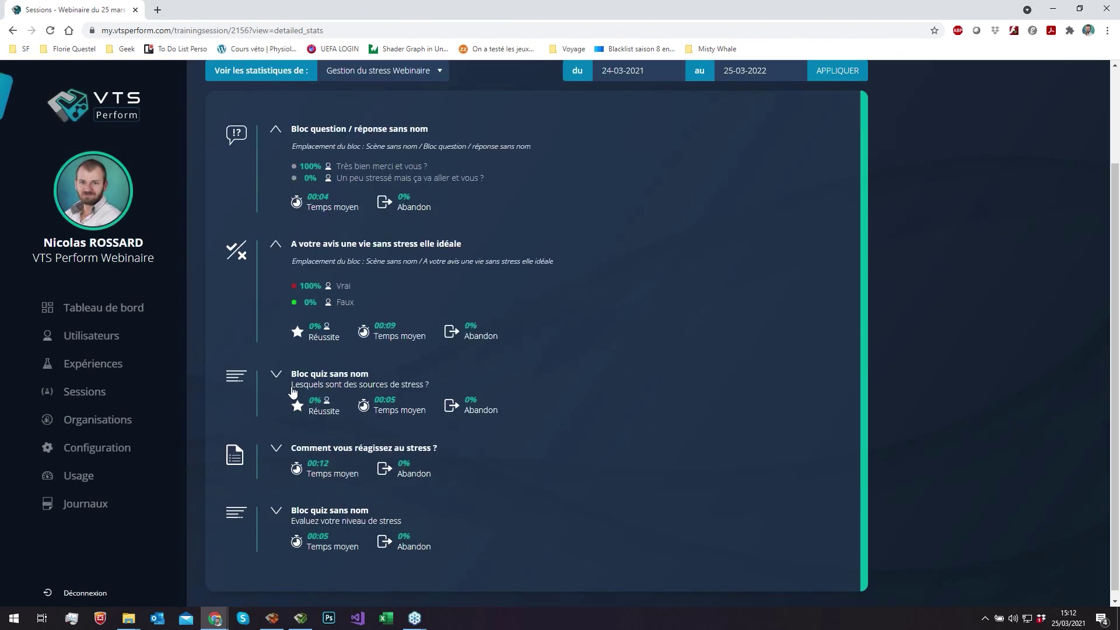
left_click(276, 374)
- Scroll through the stress-sources percentages: Psychologique 50%, Physiologique 100%, Environnement extérieur 0%, Exigence personnel 100%
scroll(279, 371, "down", 1)
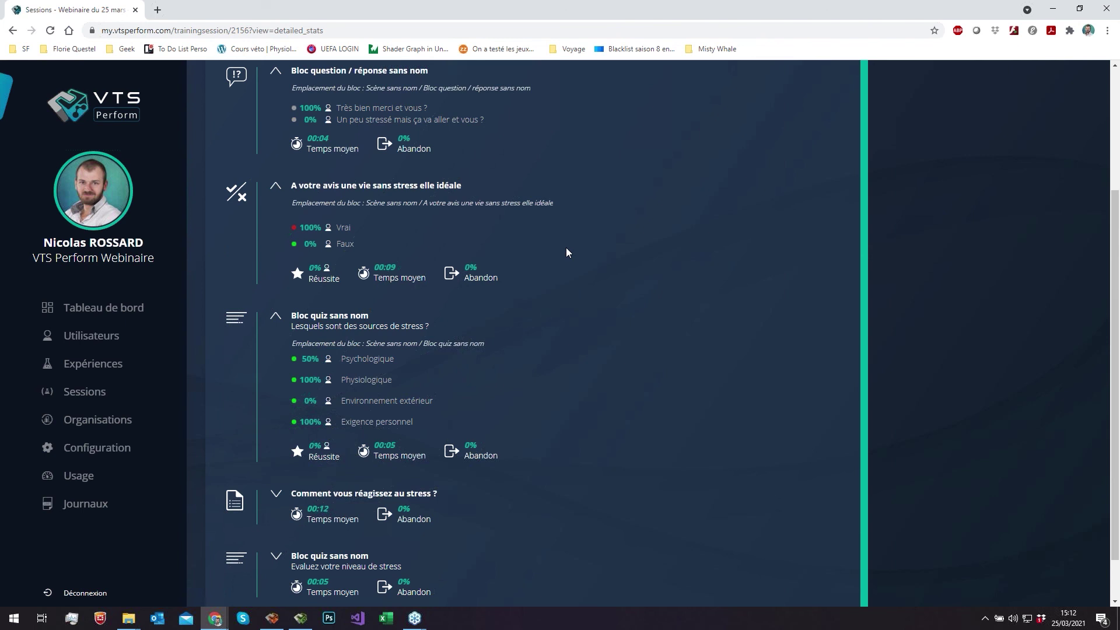
scroll(566, 250, "down", 1)
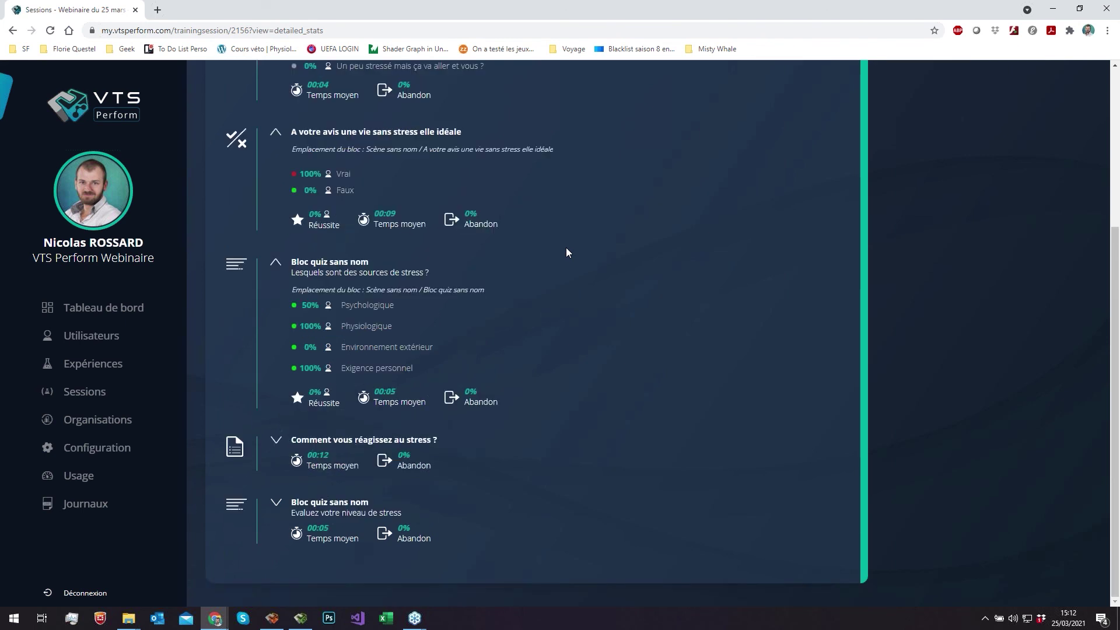
scroll(567, 249, "up", 1)
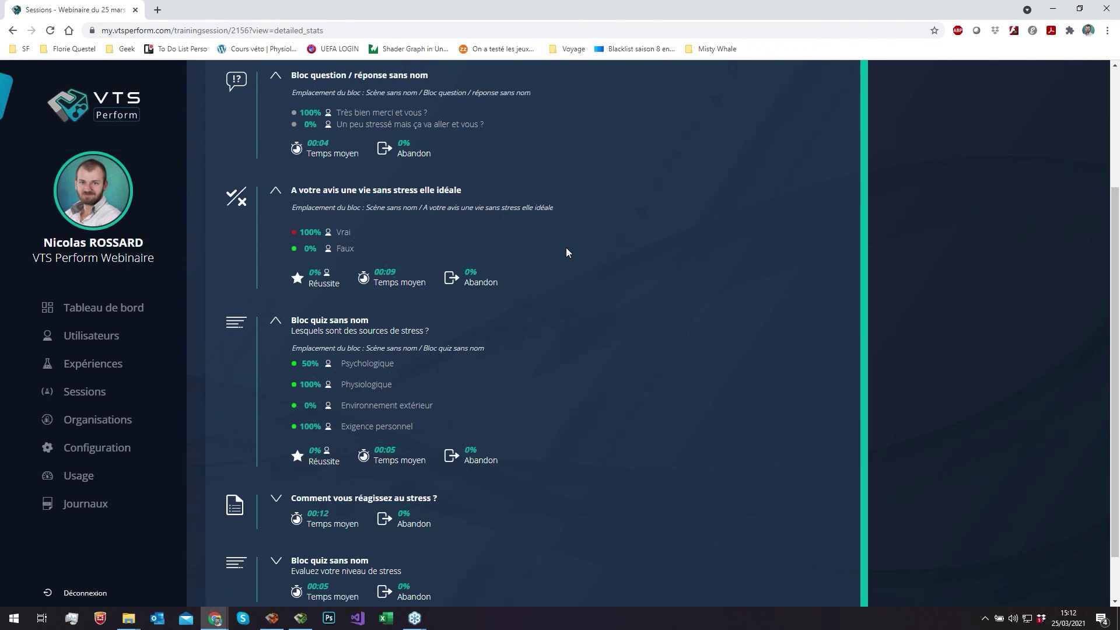
scroll(566, 253, "down", 1)
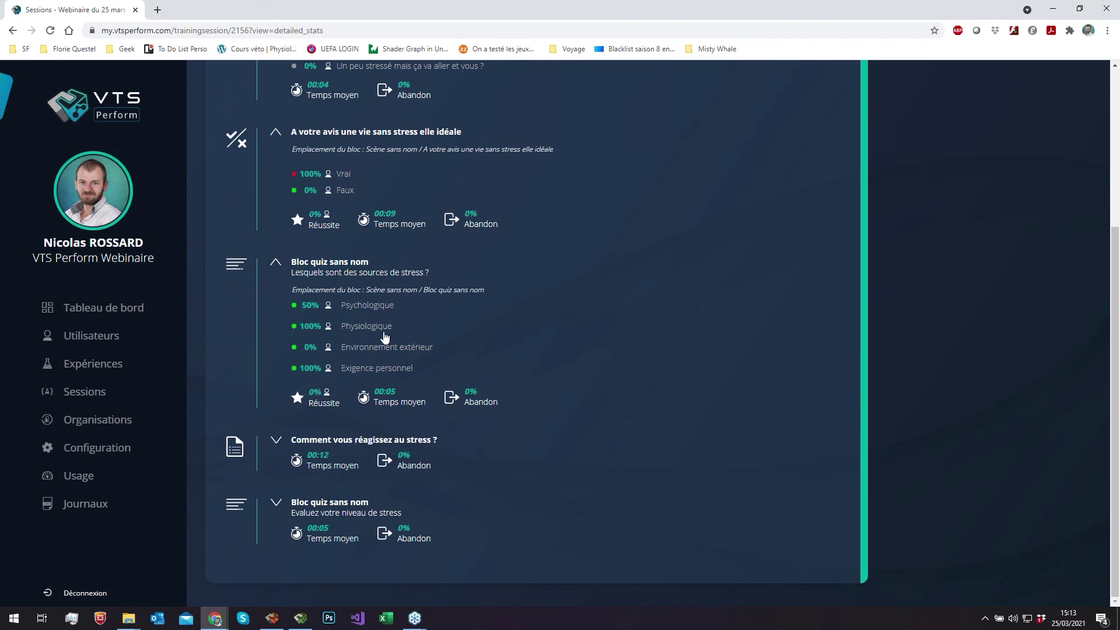
- Check which participants chose Psychologique, Physiologique and Environnement extérieur as stress sources
left_click(372, 312)
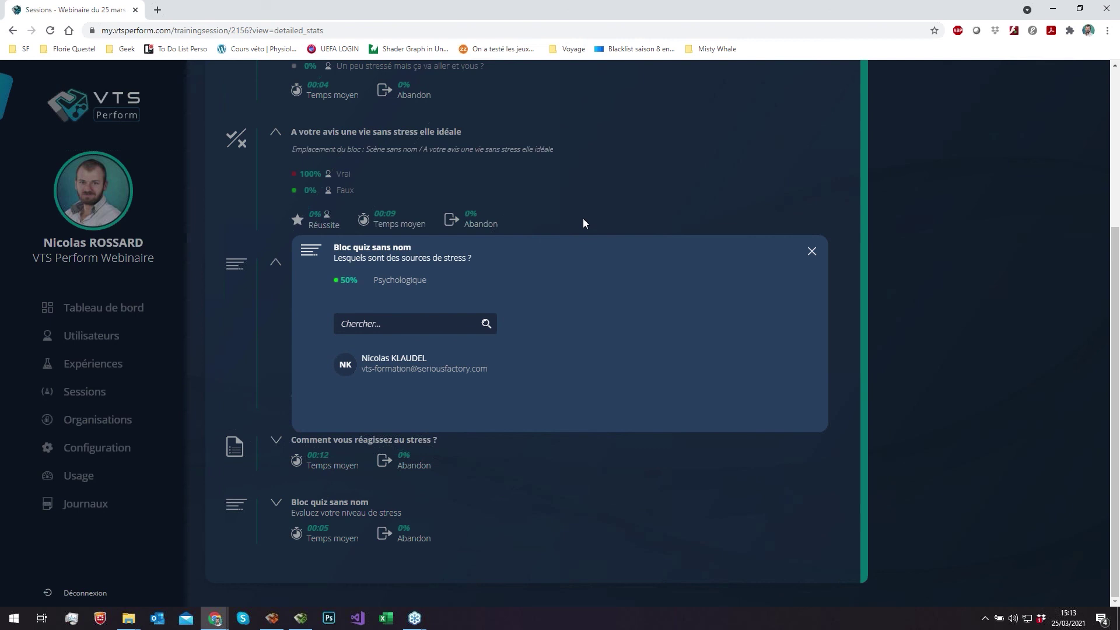
left_click_drag(583, 218, 578, 216)
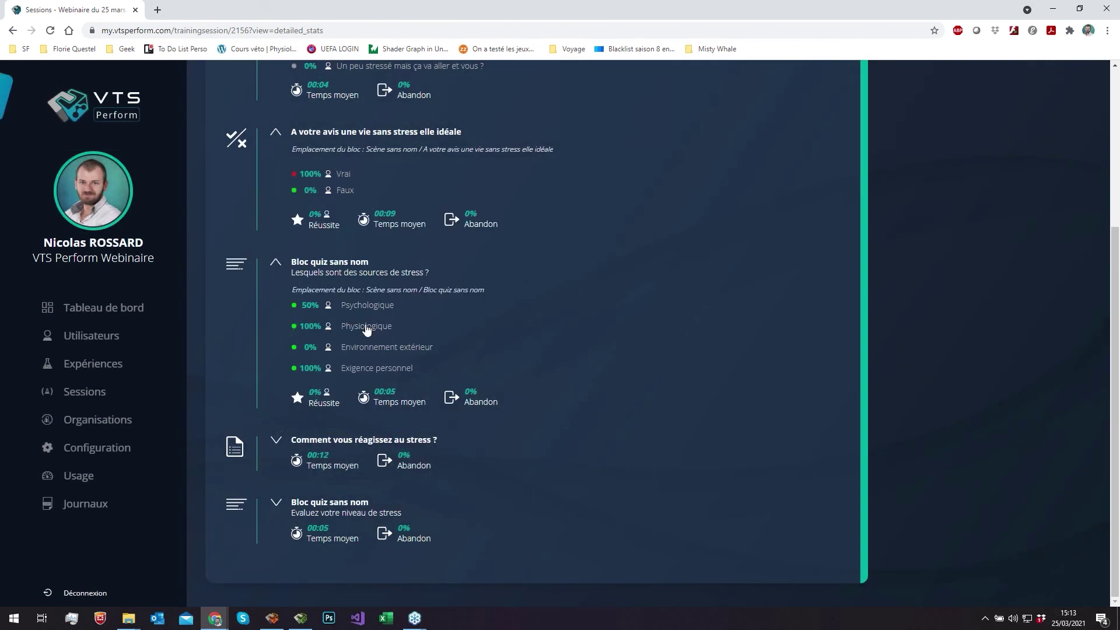
left_click(367, 327)
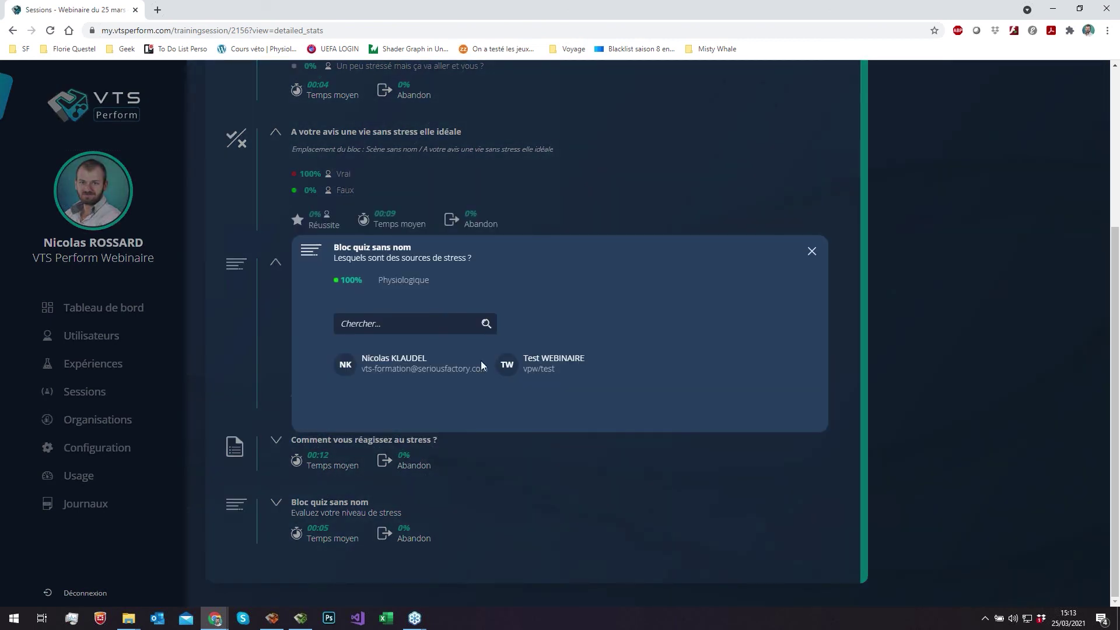
left_click(603, 156)
left_click(371, 350)
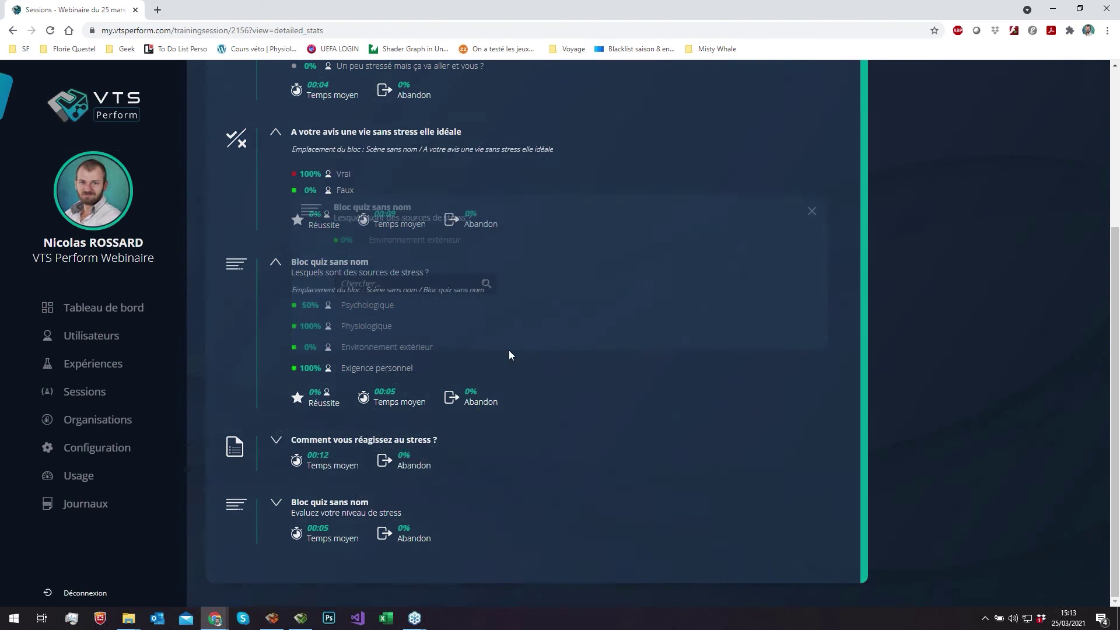
left_click(673, 175)
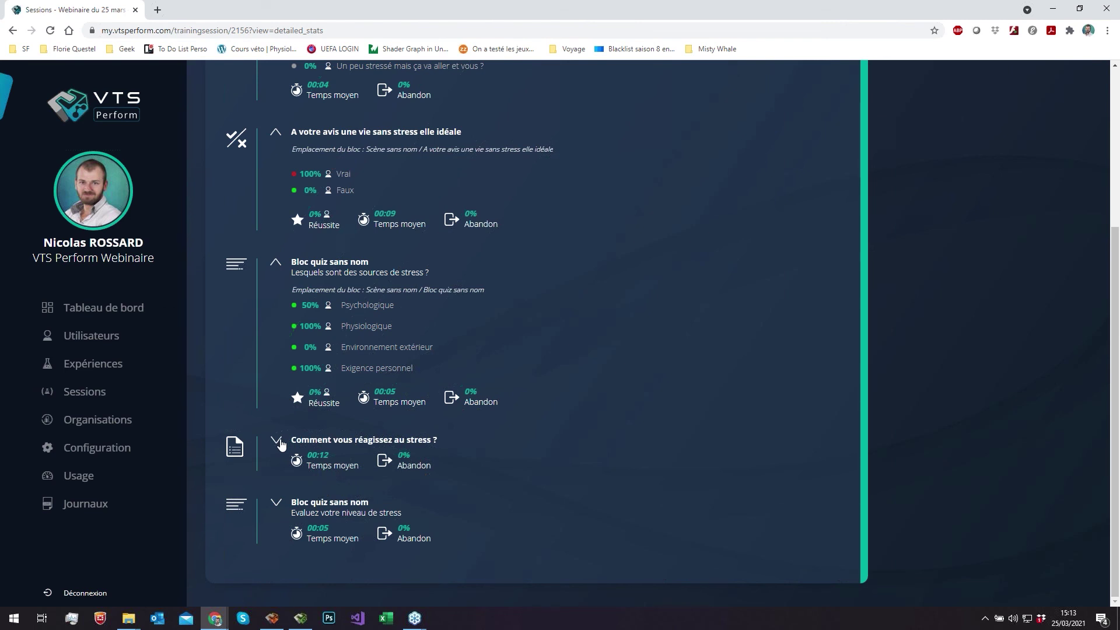
- Expand the 'Comment vous réagissez au stress ?' block and check its respondents
left_click(276, 440)
scroll(274, 443, "down", 1)
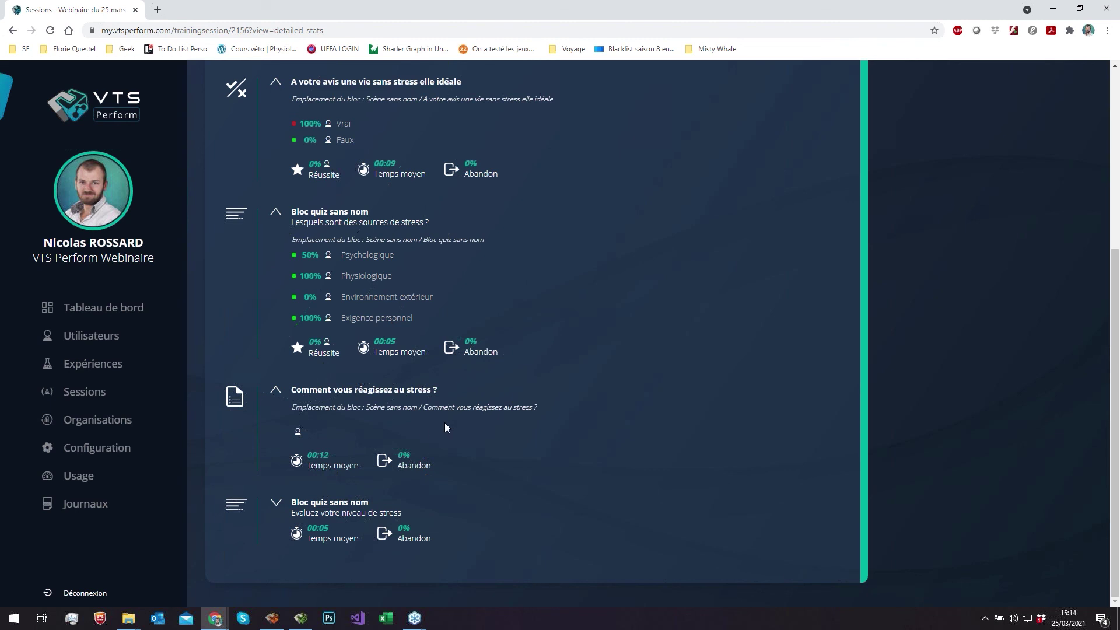
scroll(445, 408, "up", 1)
scroll(408, 377, "up", 1)
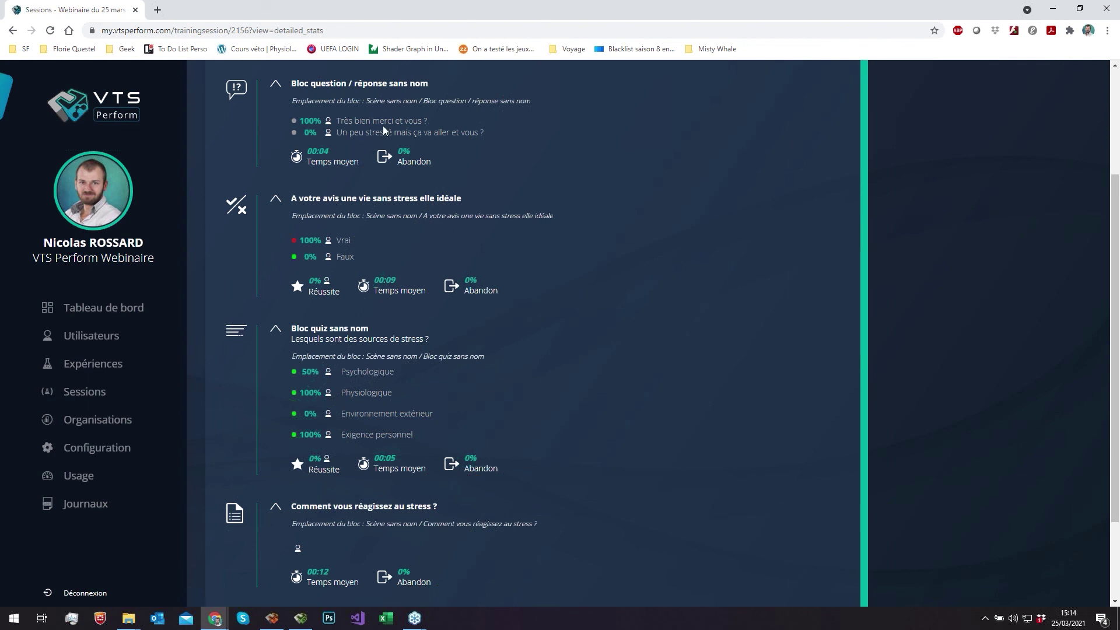
scroll(390, 138, "down", 2)
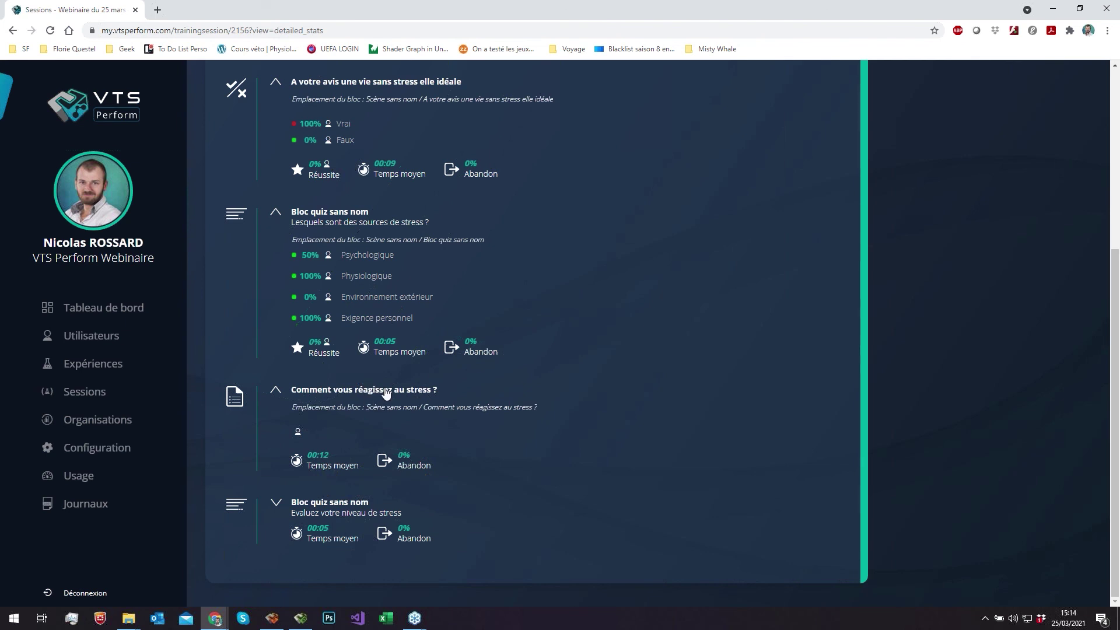
left_click(298, 431)
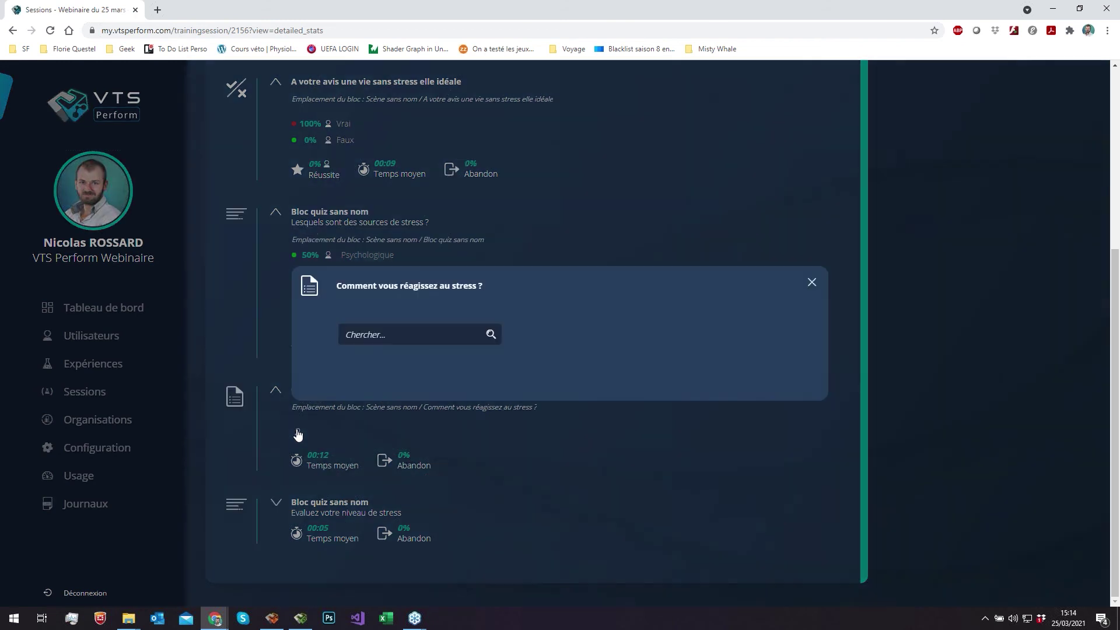
left_click(405, 443)
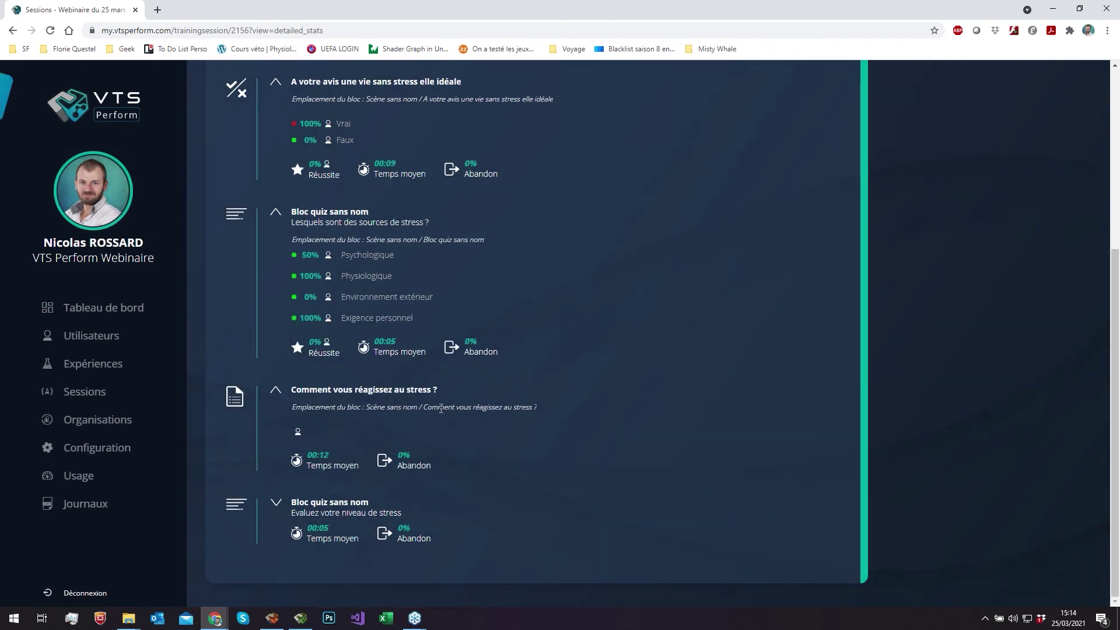
- Recheck the open question's respondents list, then expand the 'Evaluez votre niveau de stress' quiz
left_click(276, 391)
left_click(277, 441)
left_click(425, 437)
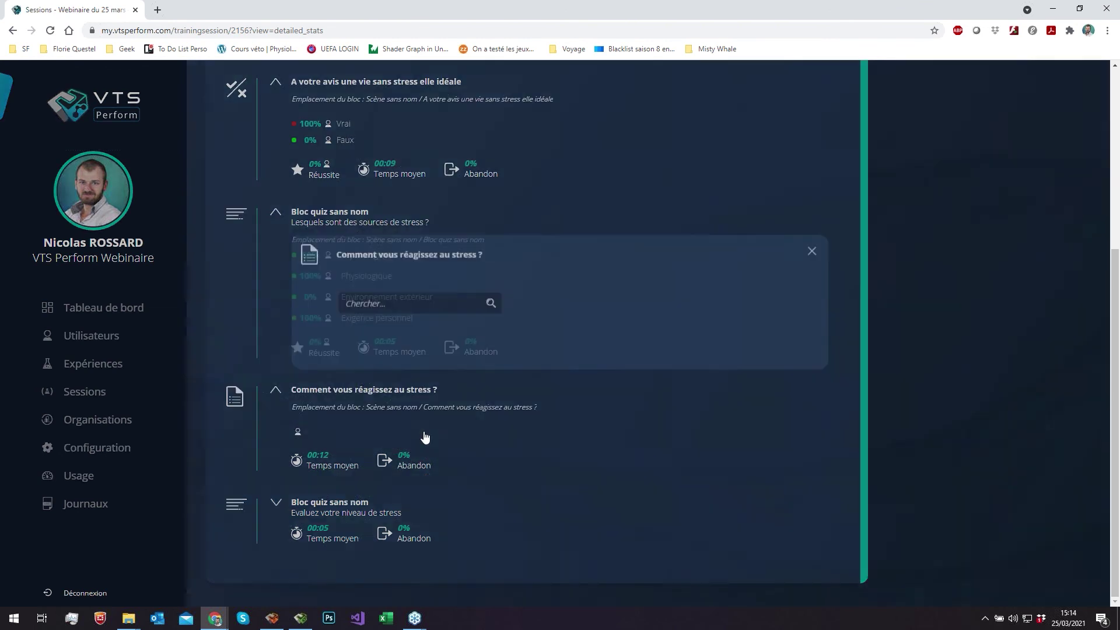
left_click(424, 438)
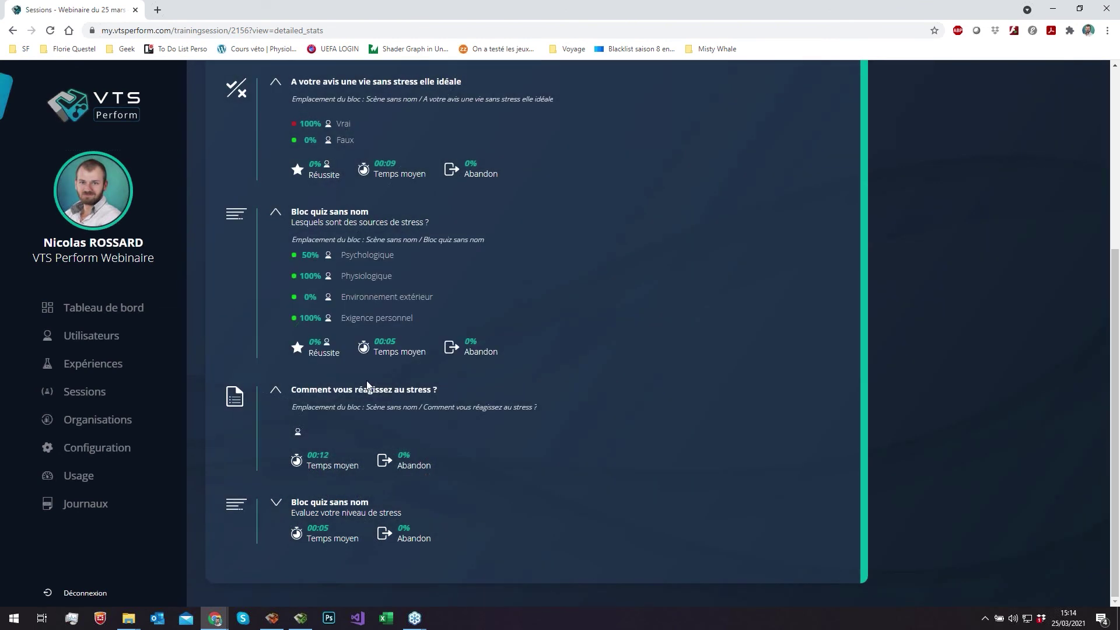
scroll(382, 424, "up", 1)
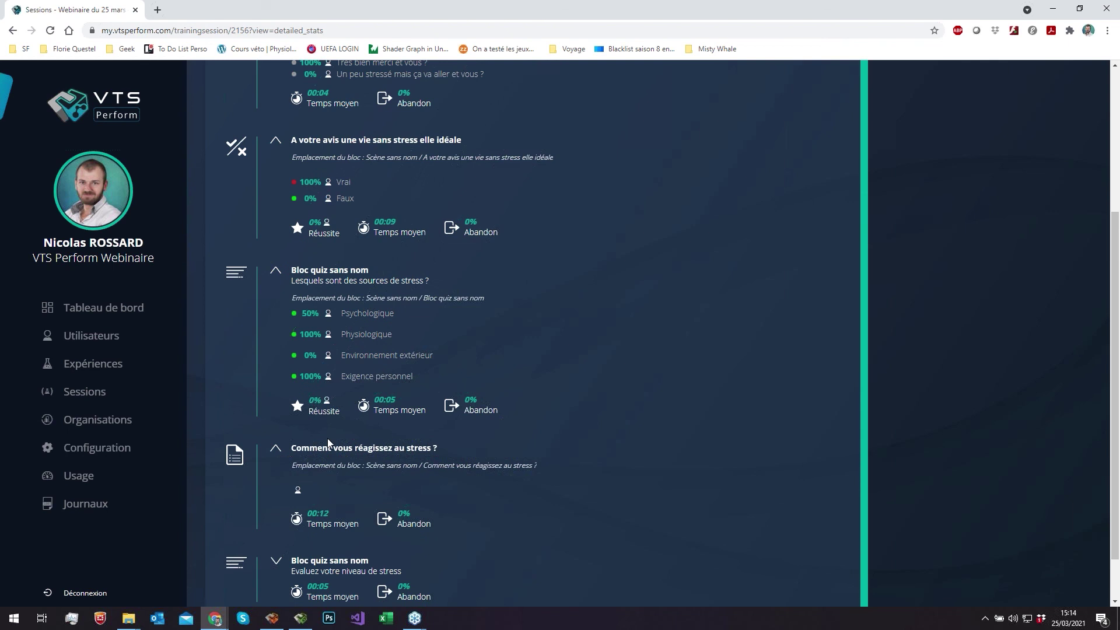
scroll(328, 439, "down", 1)
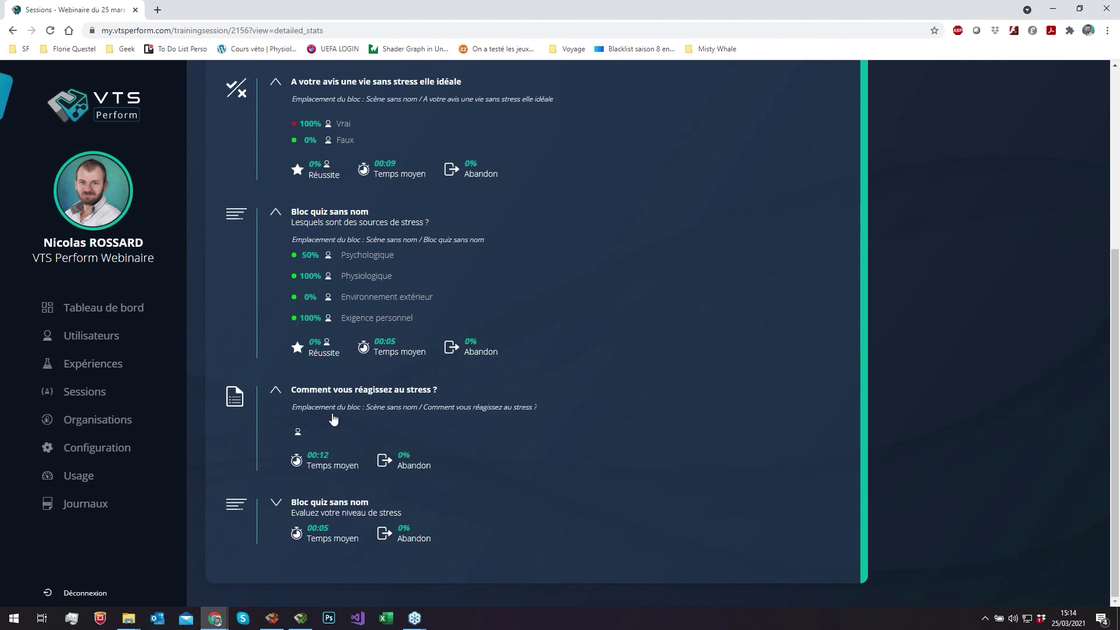
left_click(309, 436)
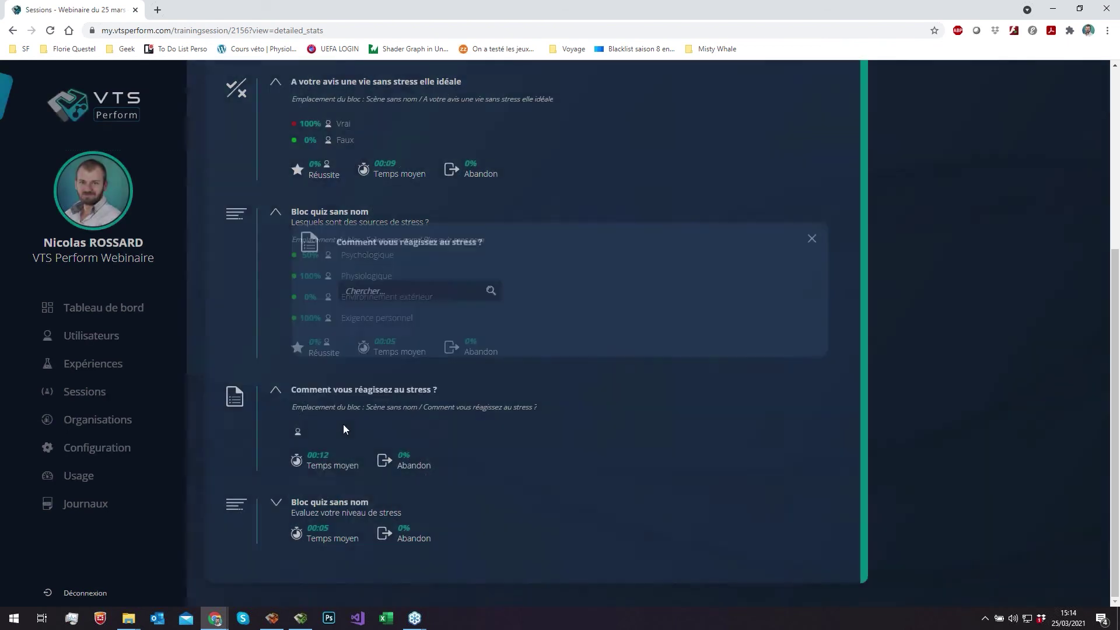
left_click(274, 503)
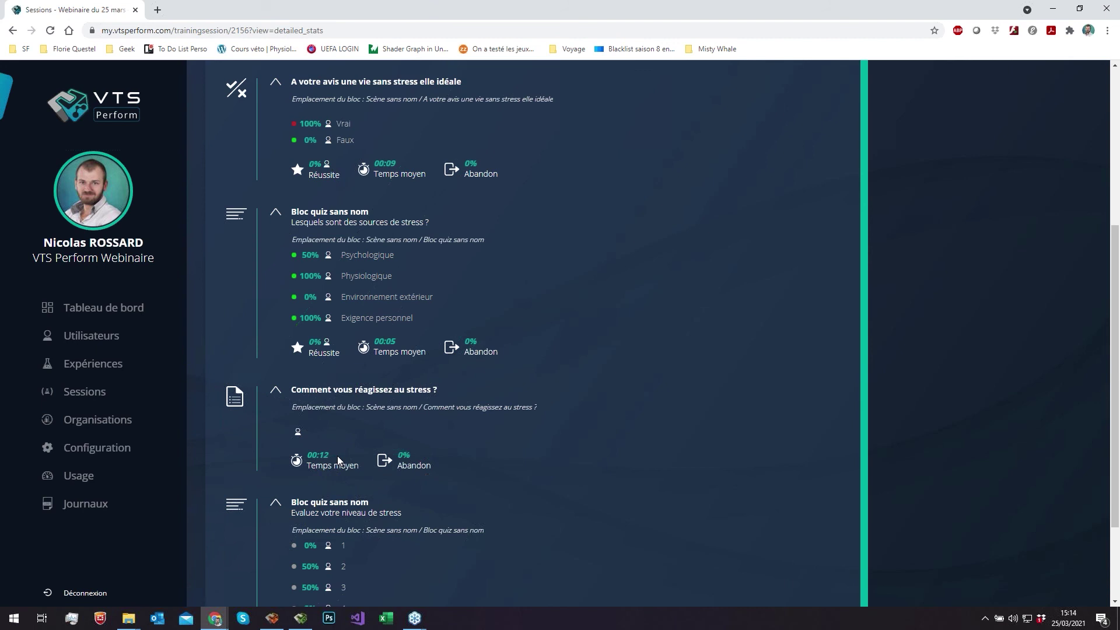
scroll(338, 458, "down", 2)
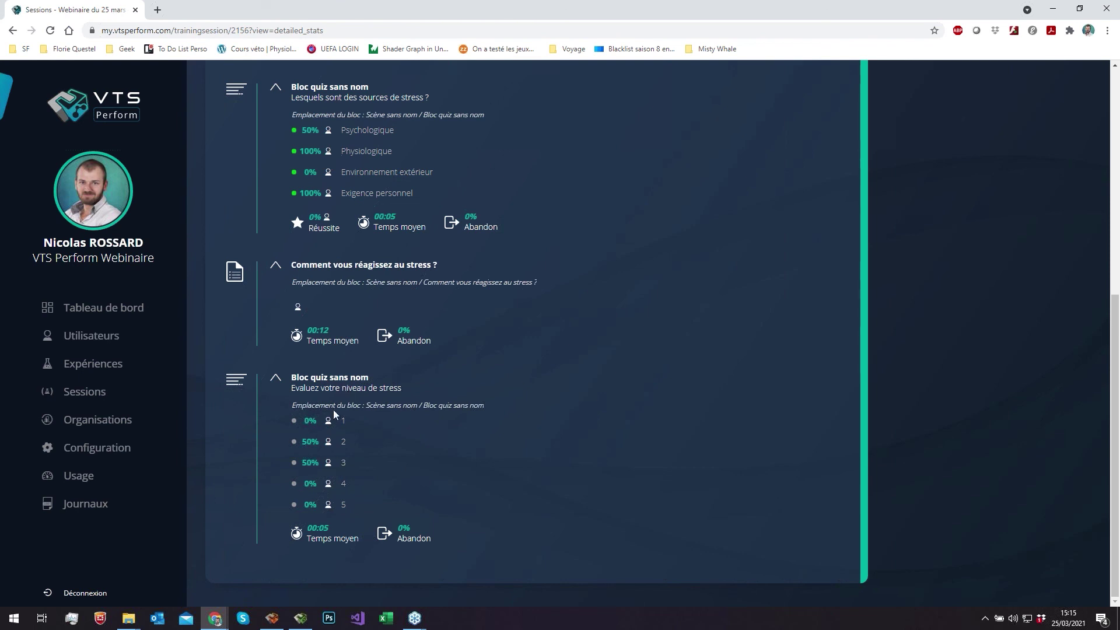
left_click(310, 443)
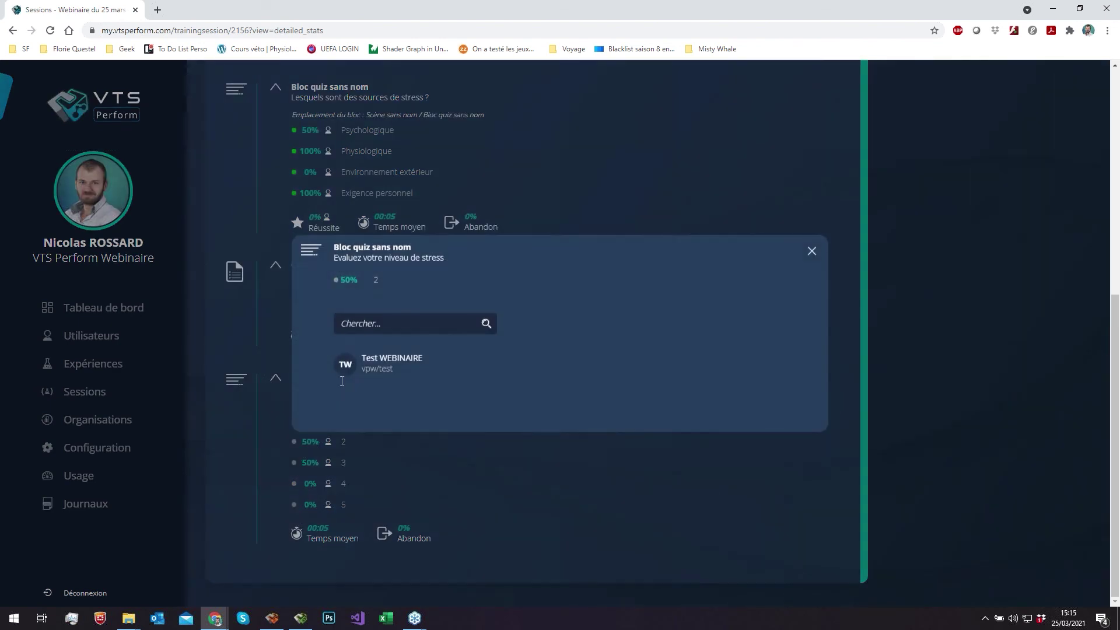
left_click(310, 463)
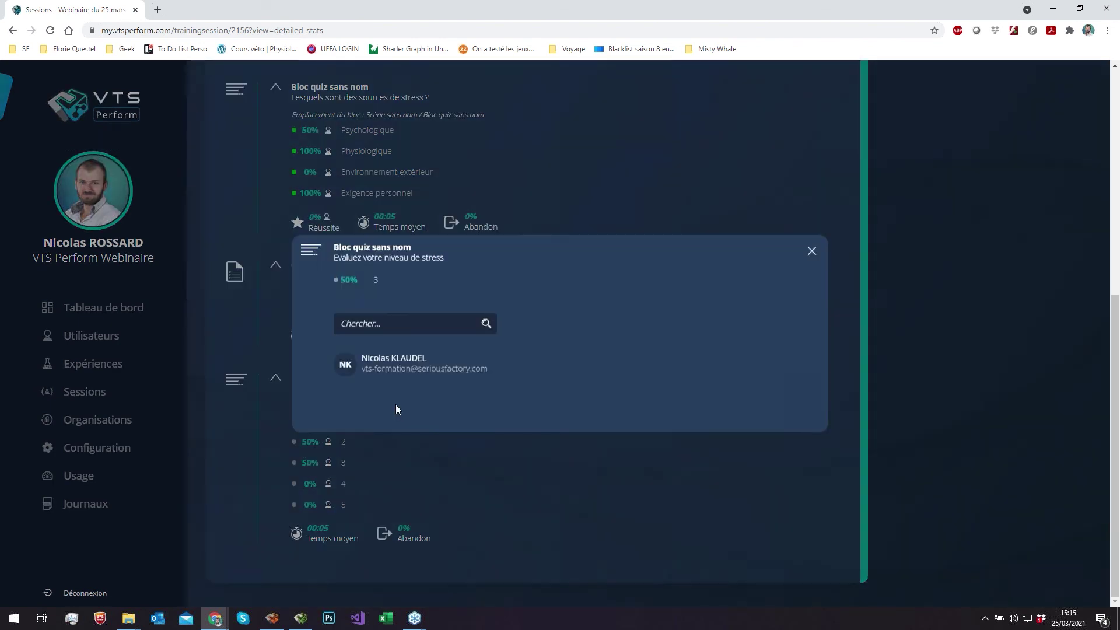
left_click(456, 455)
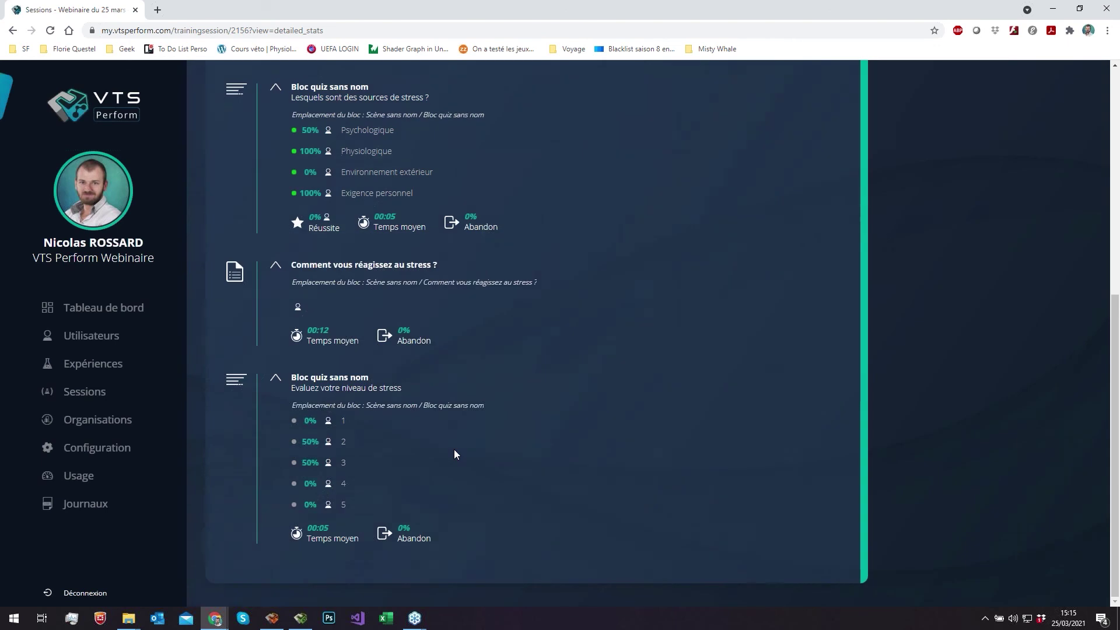
scroll(456, 455, "up", 7)
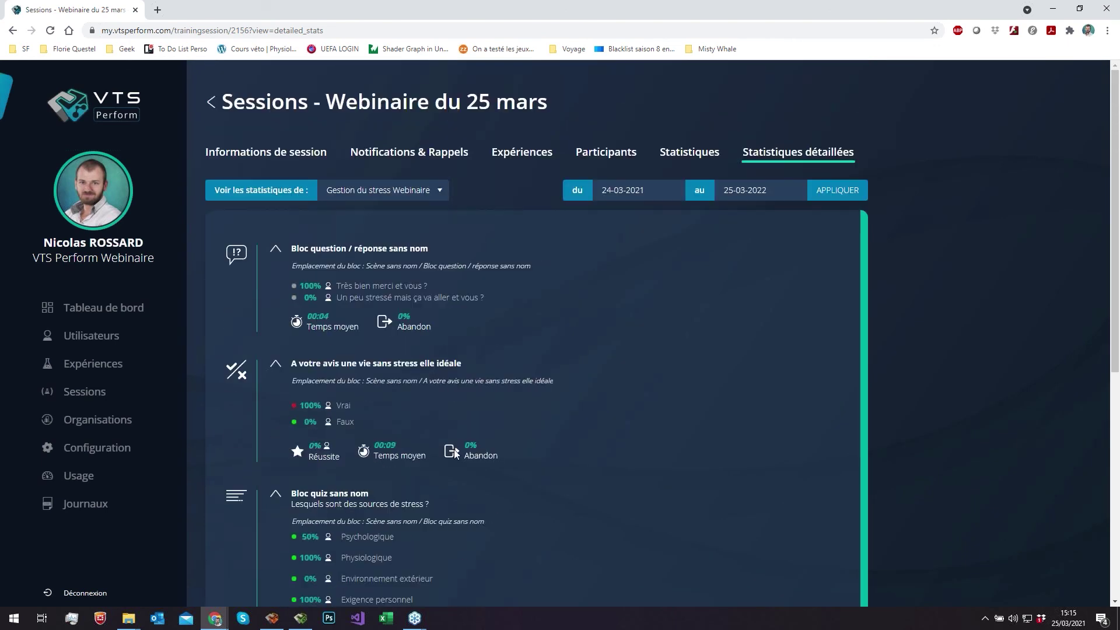
- Download EXPORTER XLSX DÉTAILLÉ from Statistiques par participants and open the spreadsheet in Excel
left_click(696, 157)
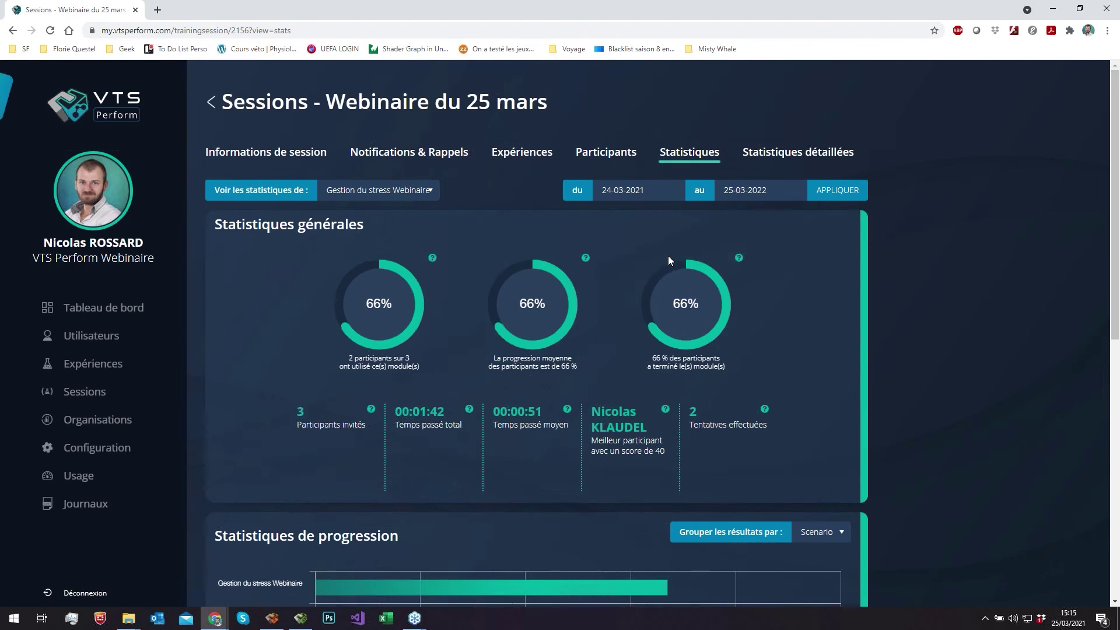
scroll(668, 257, "down", 9)
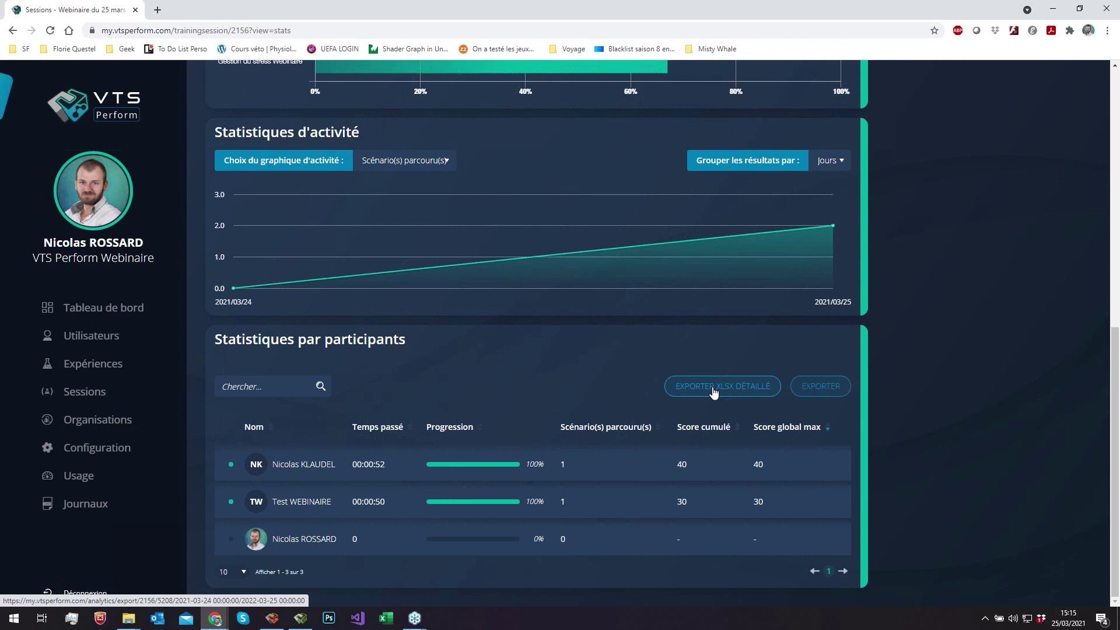
left_click(734, 391)
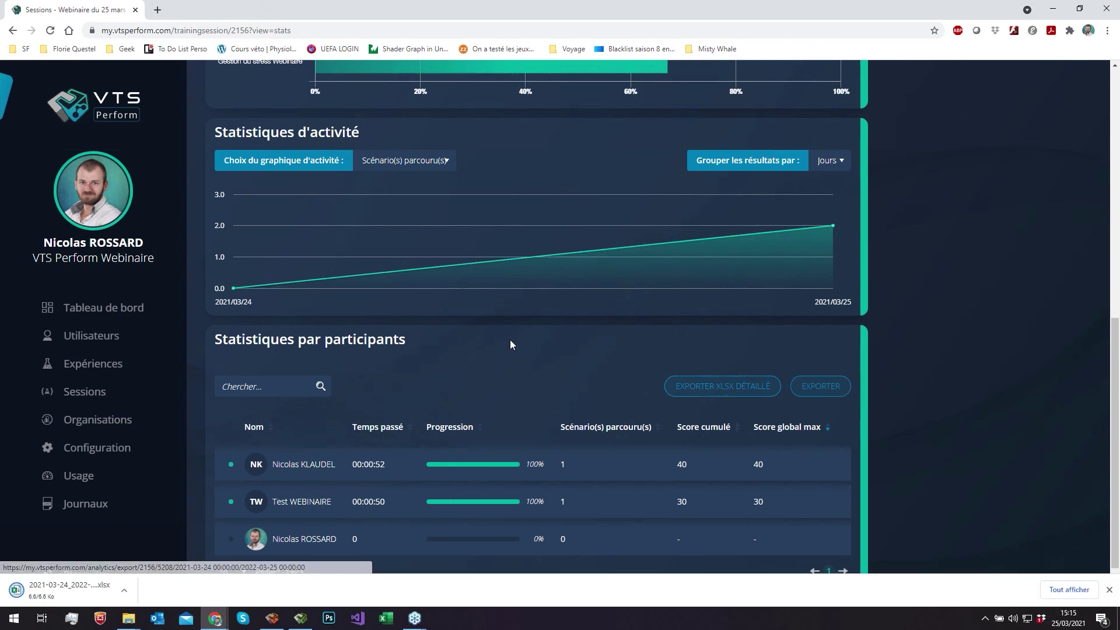
left_click(52, 593)
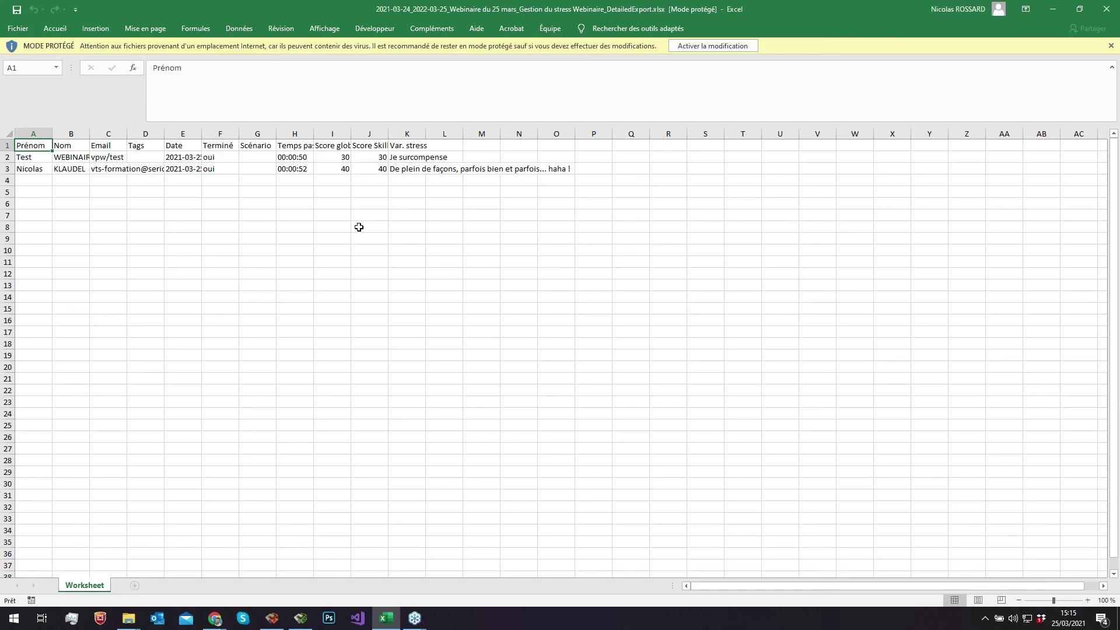
- AutoFit columns A through K to their contents
left_click_drag(426, 134, 600, 143)
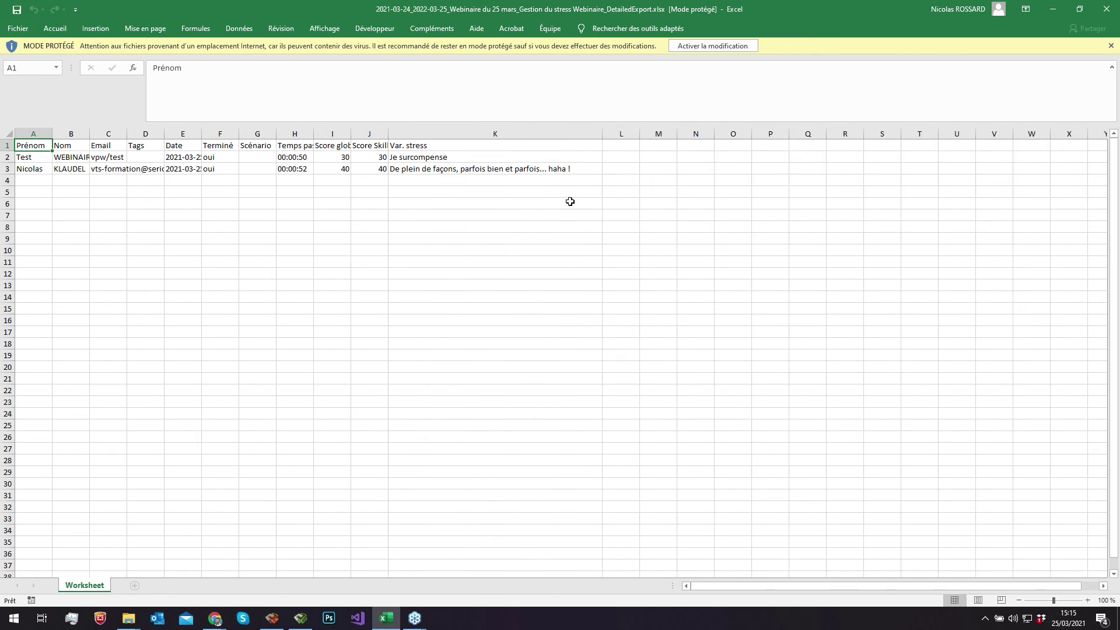
left_click_drag(26, 133, 605, 129)
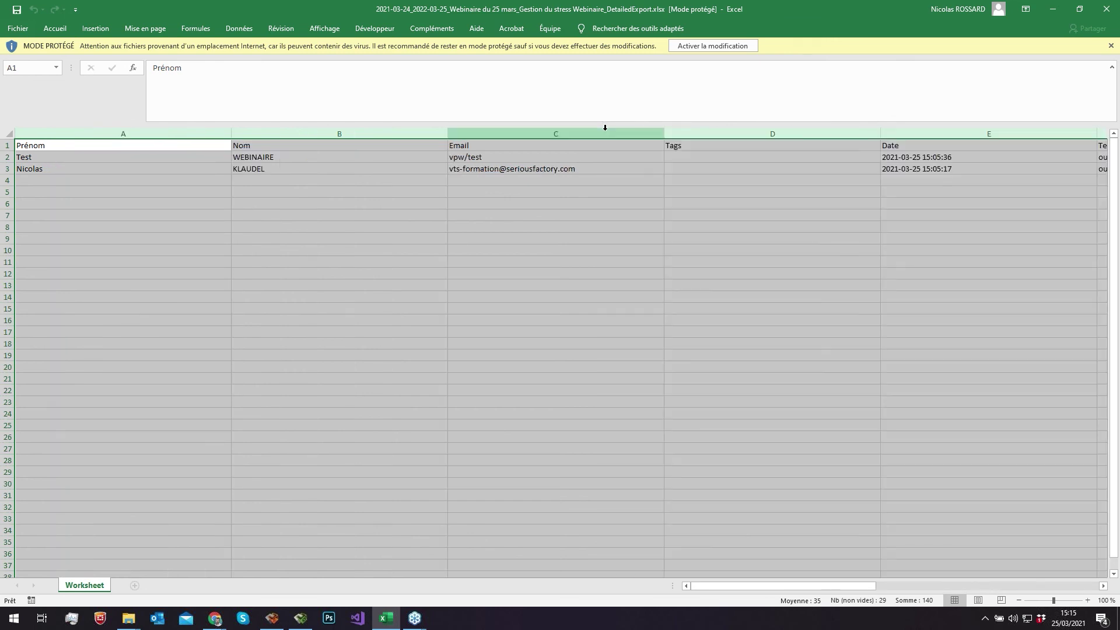
left_click_drag(665, 134, 666, 135)
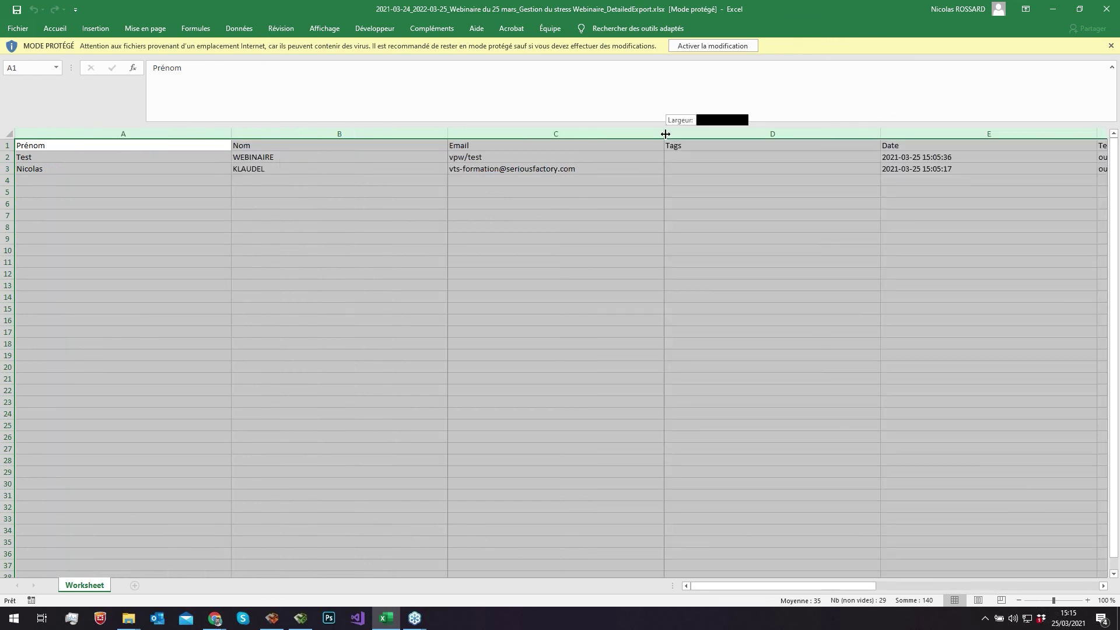
double_click(665, 134)
left_click(592, 272)
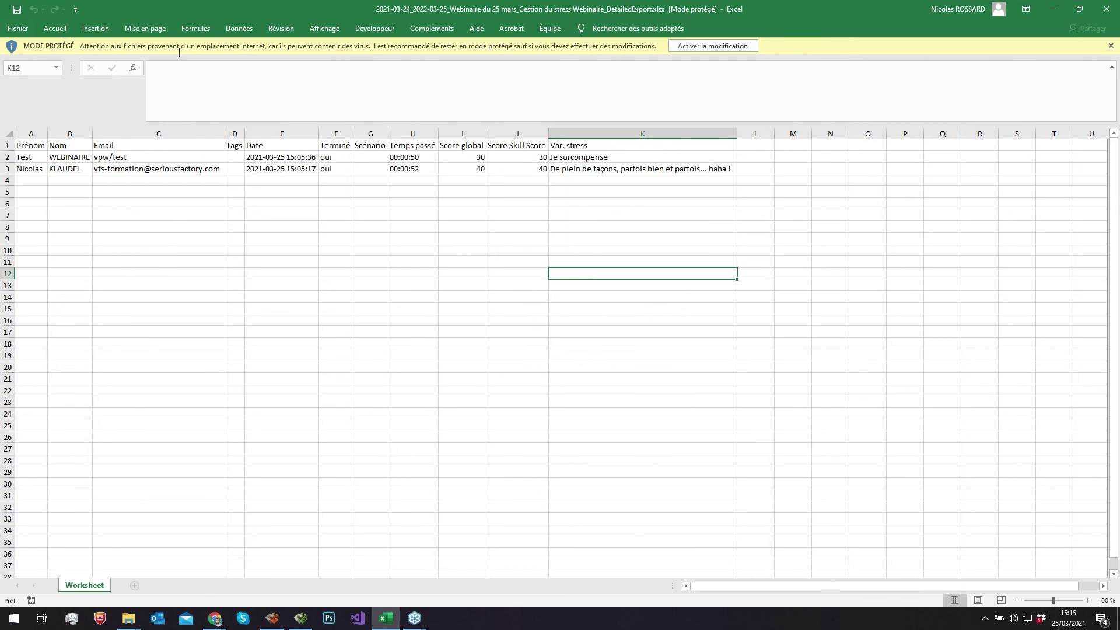
- Review the first participant's row 2 details, including the session date in E2
left_click(7, 157)
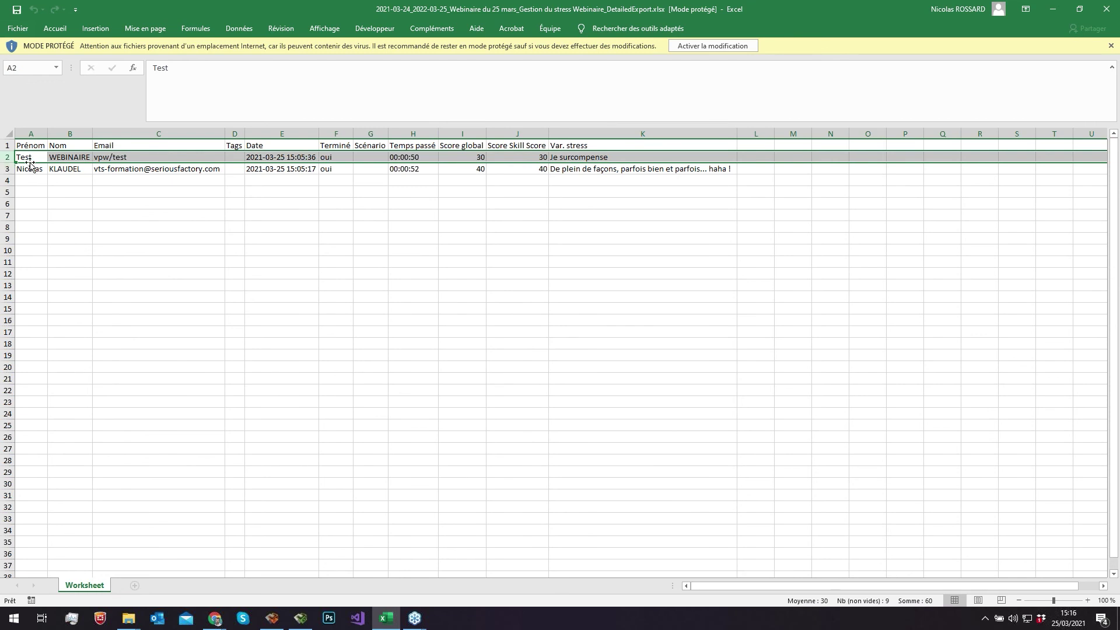
left_click(29, 158)
left_click(64, 160)
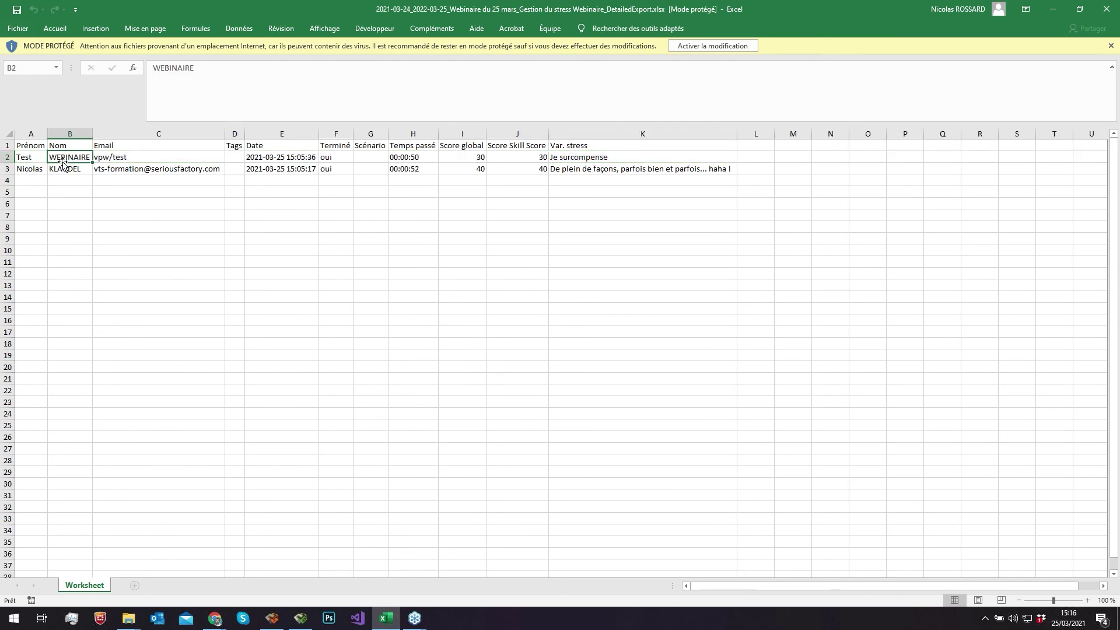
left_click(112, 161)
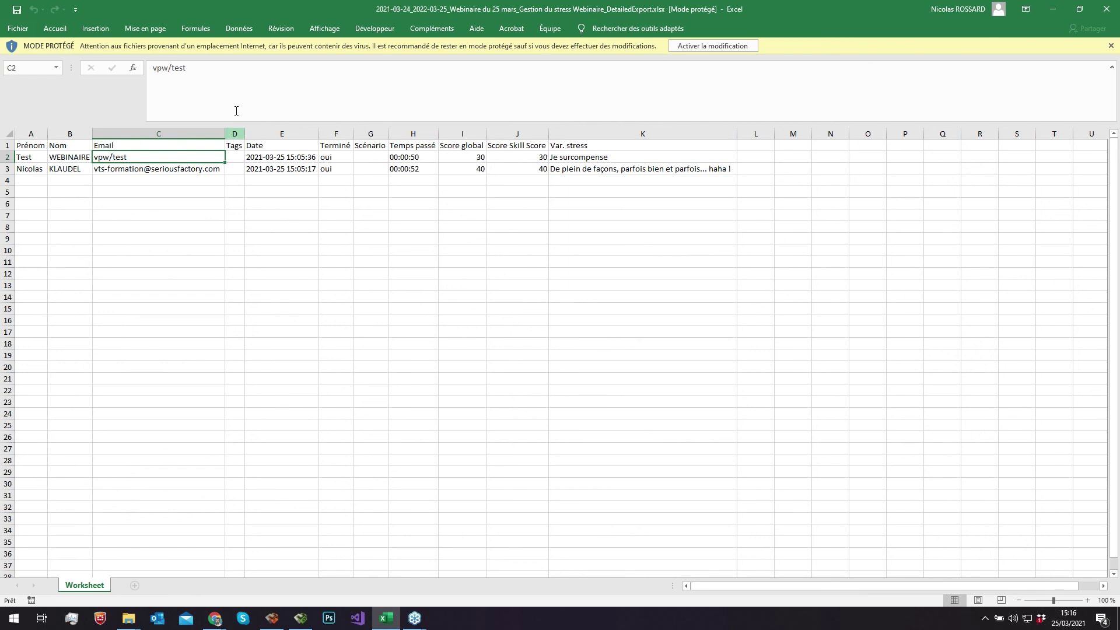
left_click(280, 157)
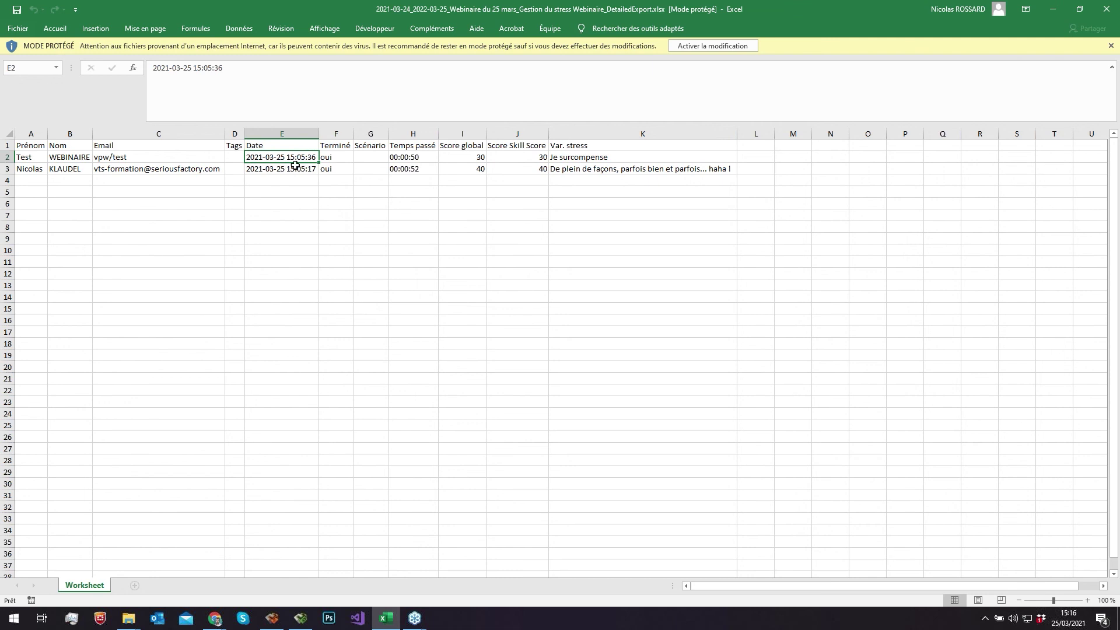
- Widen the empty Scénario column G, then bring up VTS Editor
left_click(336, 132)
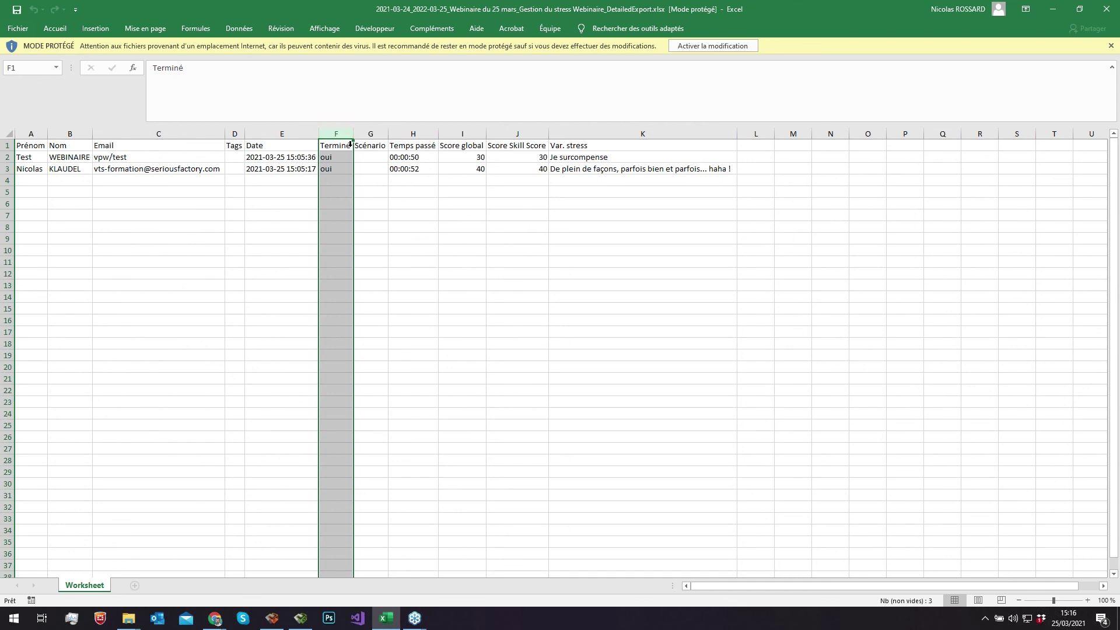
left_click(371, 134)
left_click_drag(388, 134, 418, 134)
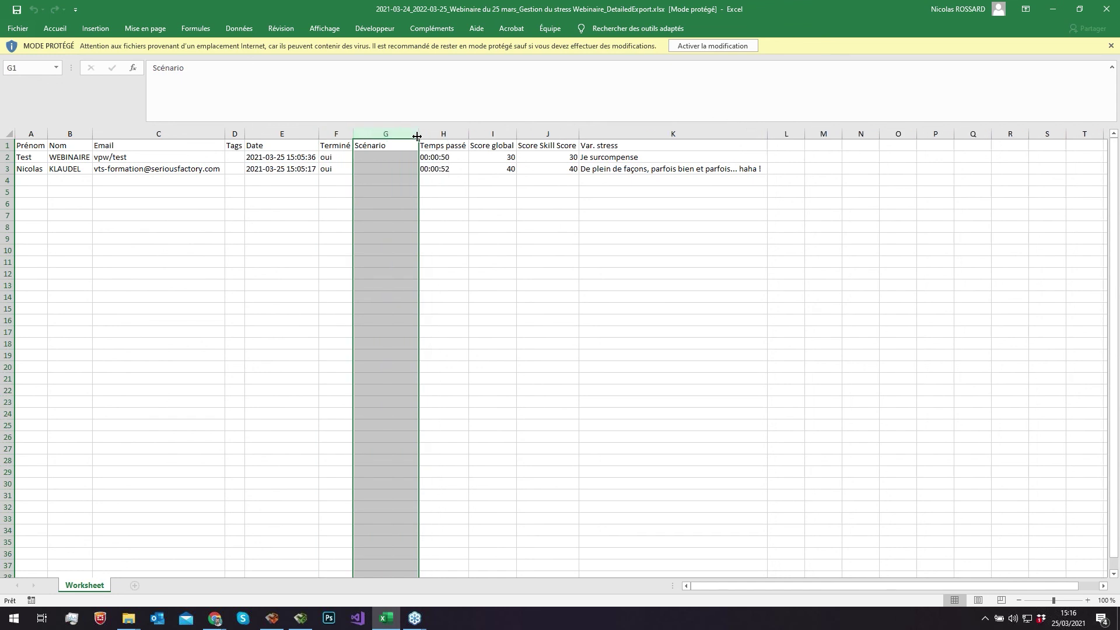
left_click(396, 161)
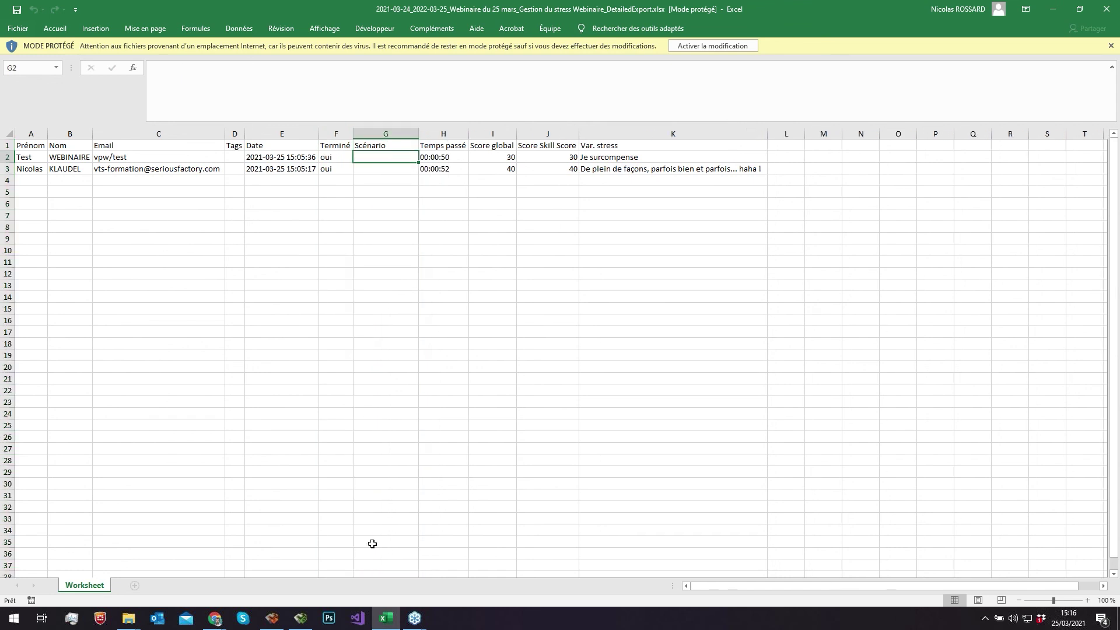
left_click(272, 618)
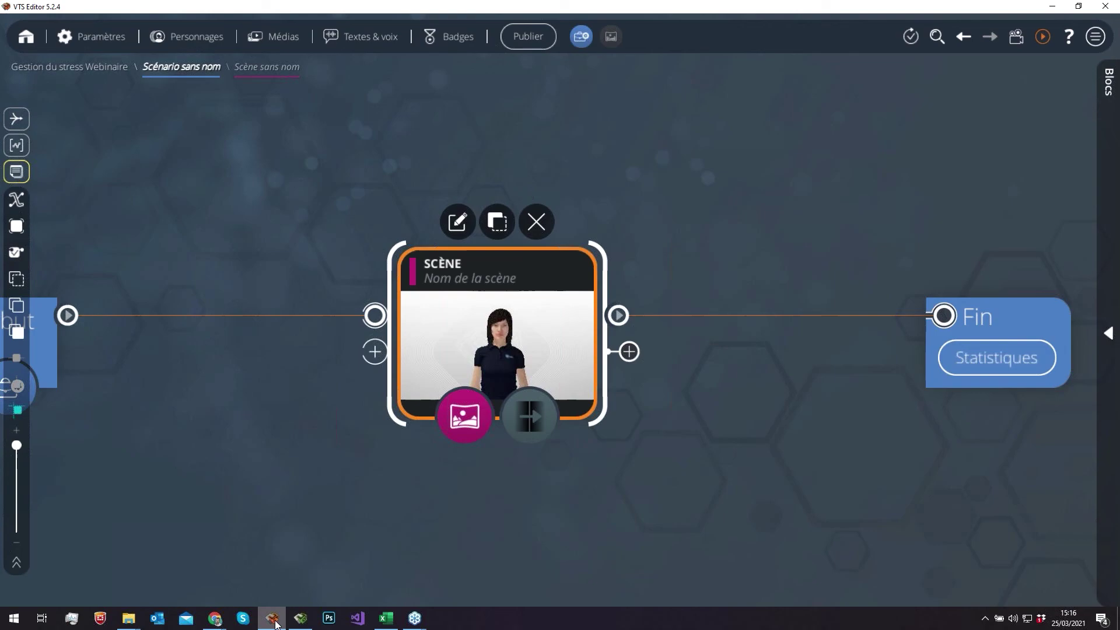
- View the Gestion du stress Webinaire project page and its scenario graph, then return to Excel
left_click(117, 73)
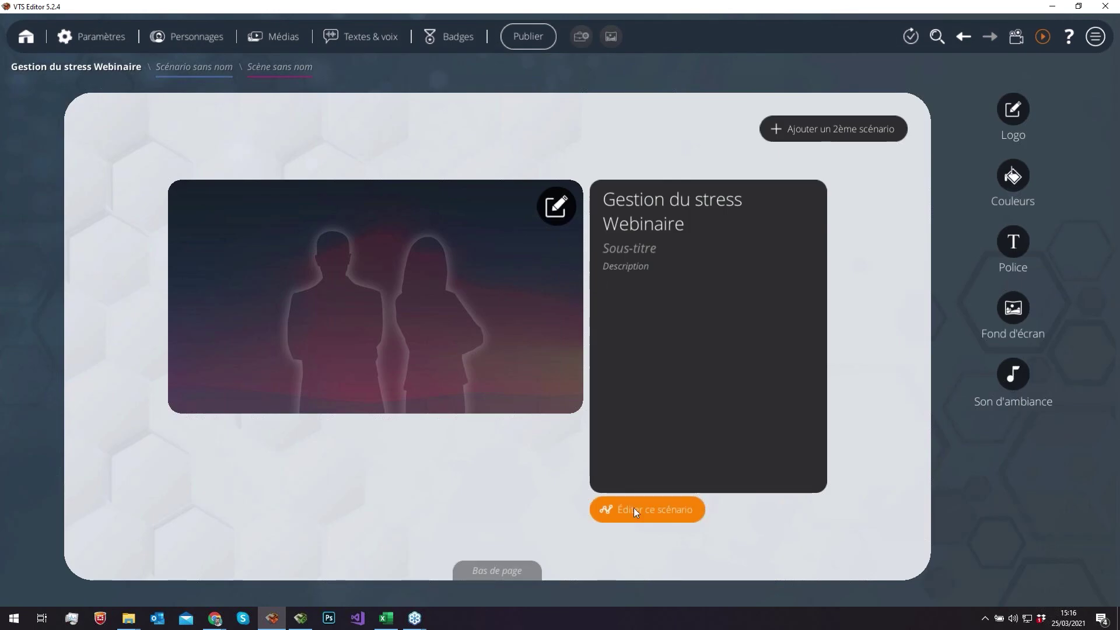
left_click(635, 512)
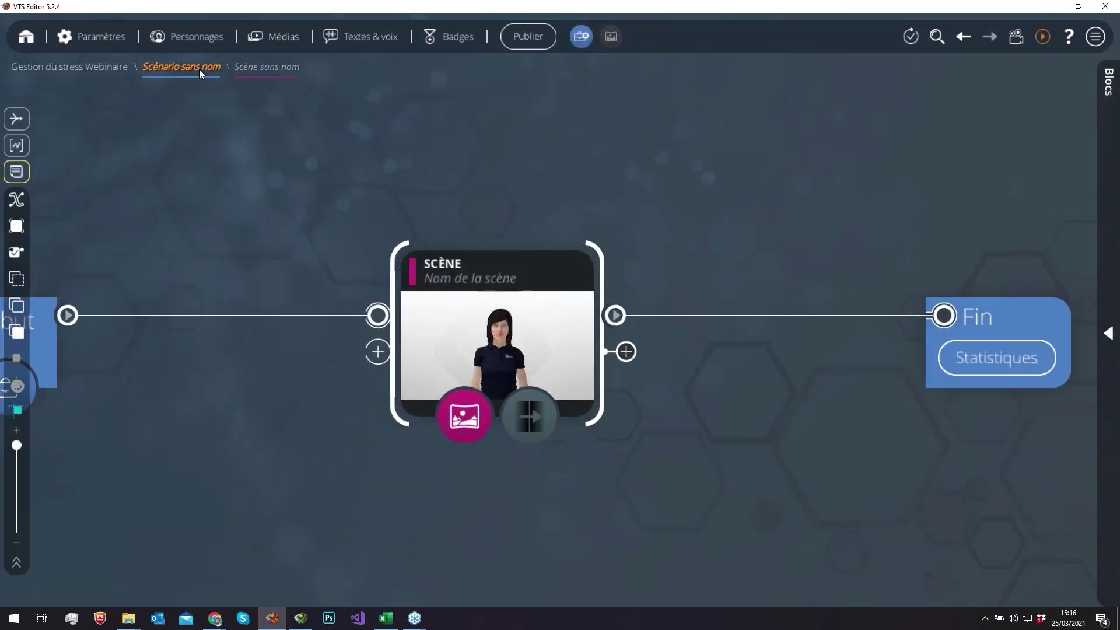
left_click(1053, 6)
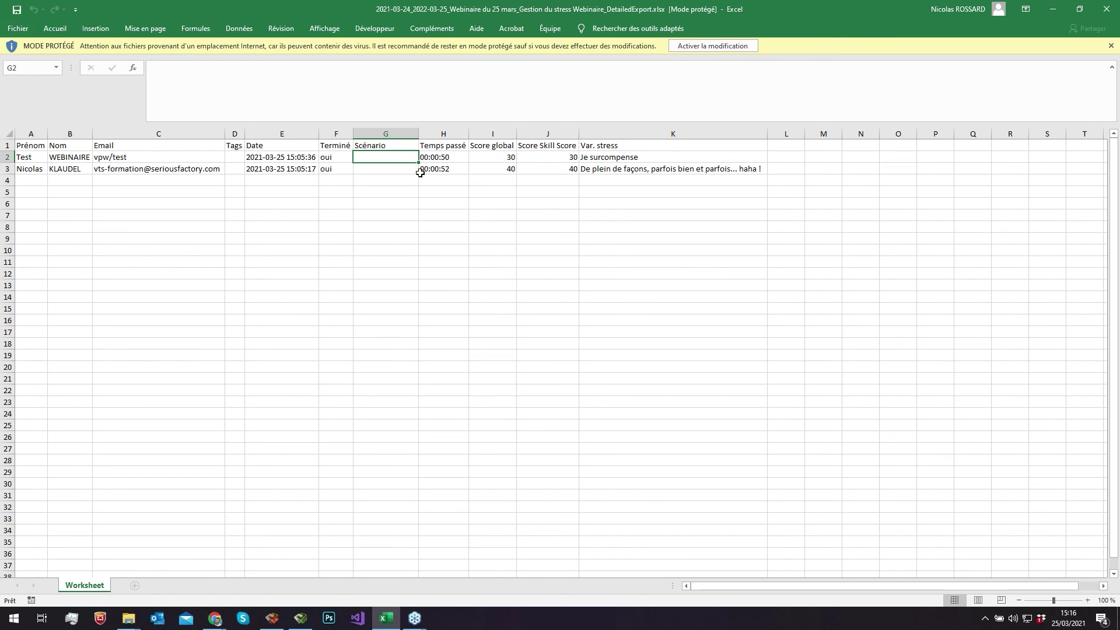
- Check time spent, Score global and skill scores in cells H2, I2, J2 and J3
left_click(451, 159)
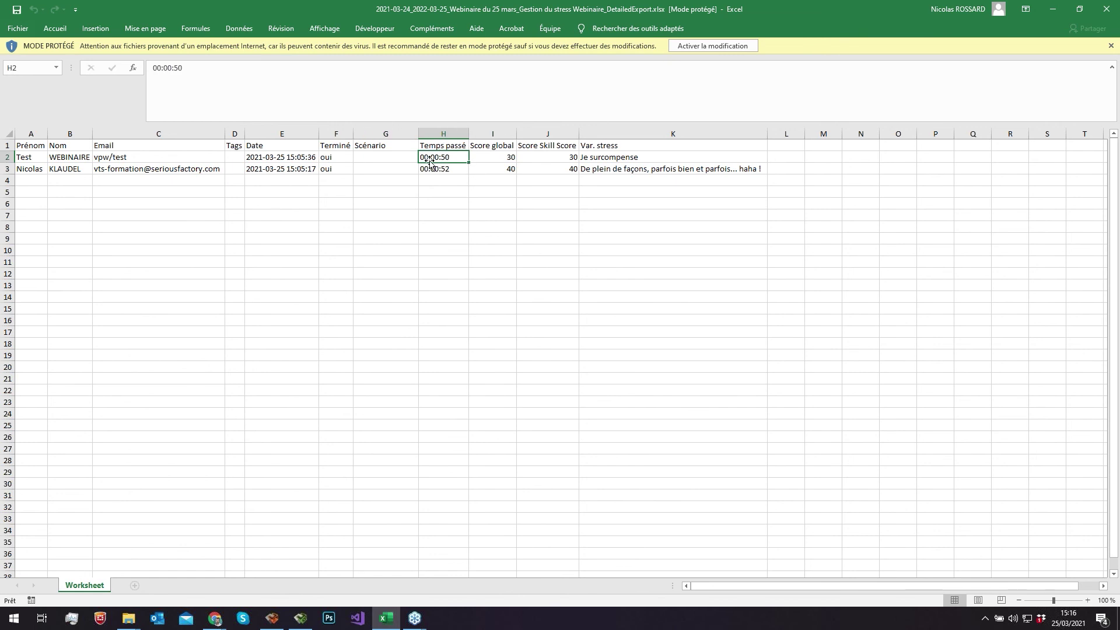
left_click(488, 158)
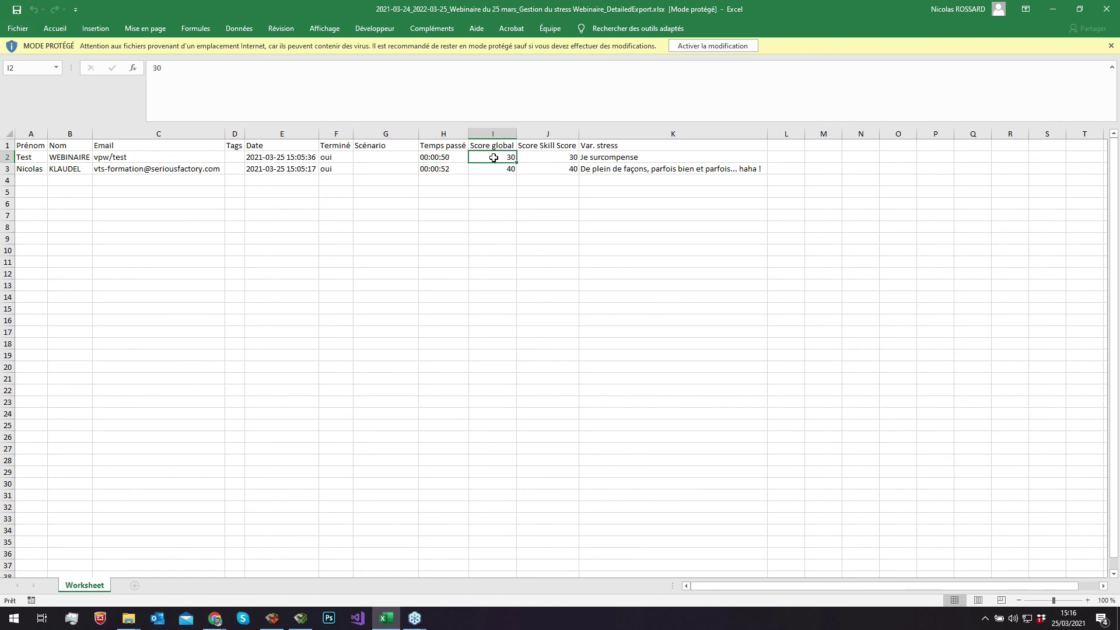
left_click(532, 161)
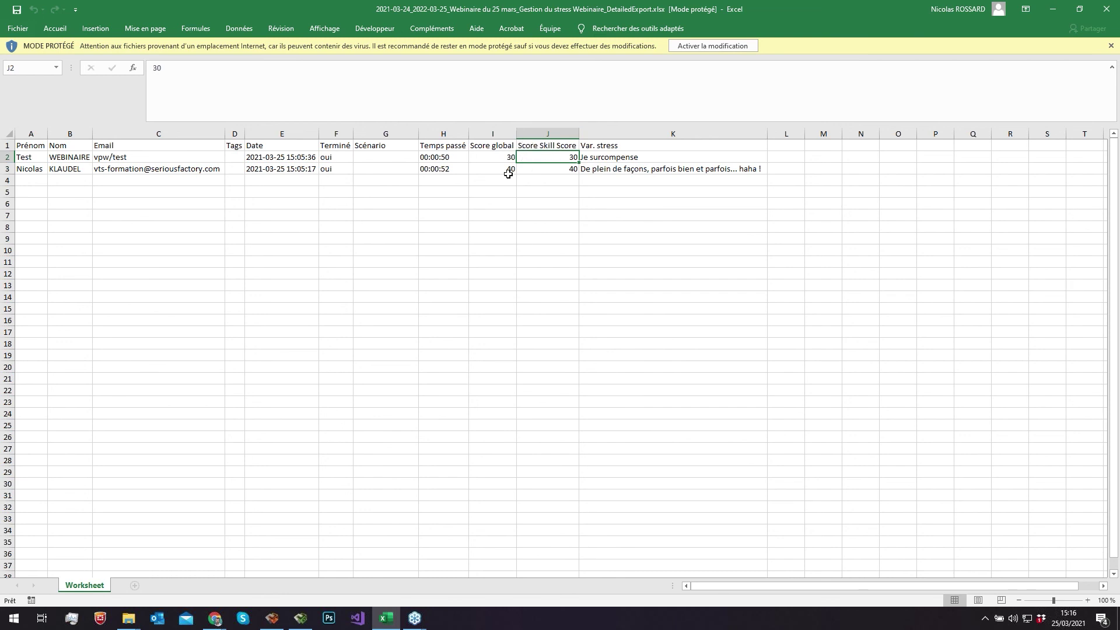
left_click(541, 170)
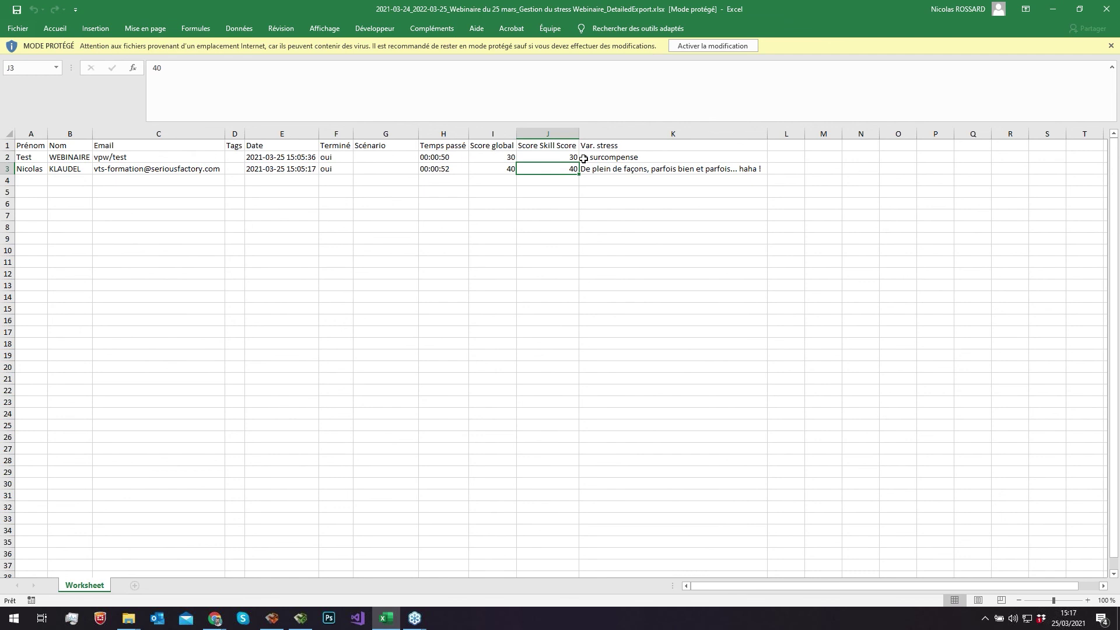
- Read the Var. stress answers in K1–K3, then enable editing to leave Protected View
left_click(605, 146)
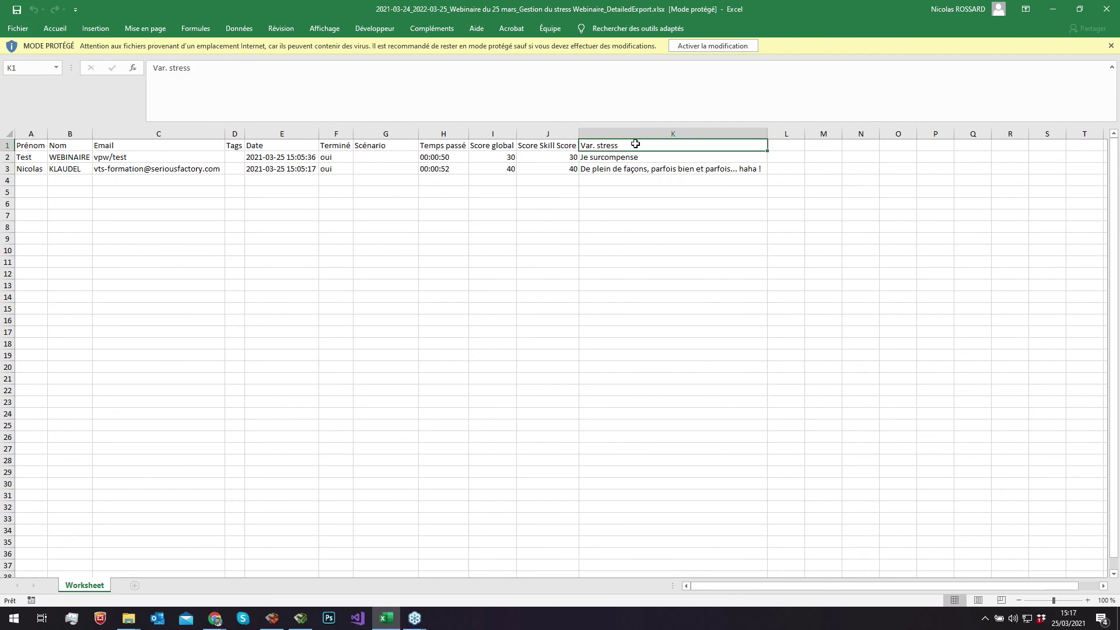
left_click(651, 156)
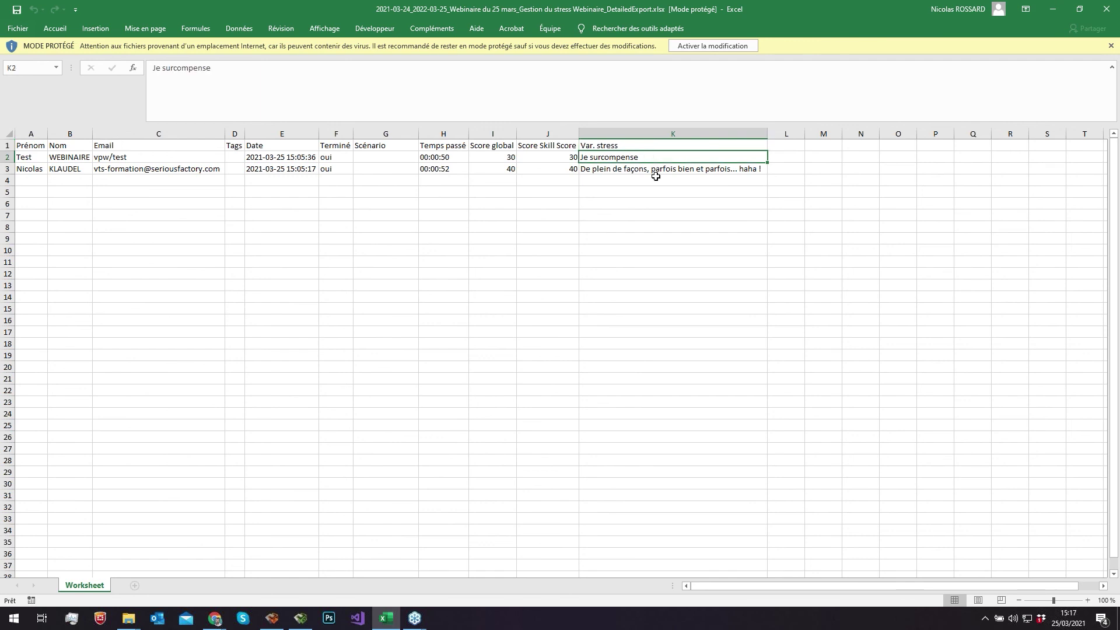
left_click(657, 172)
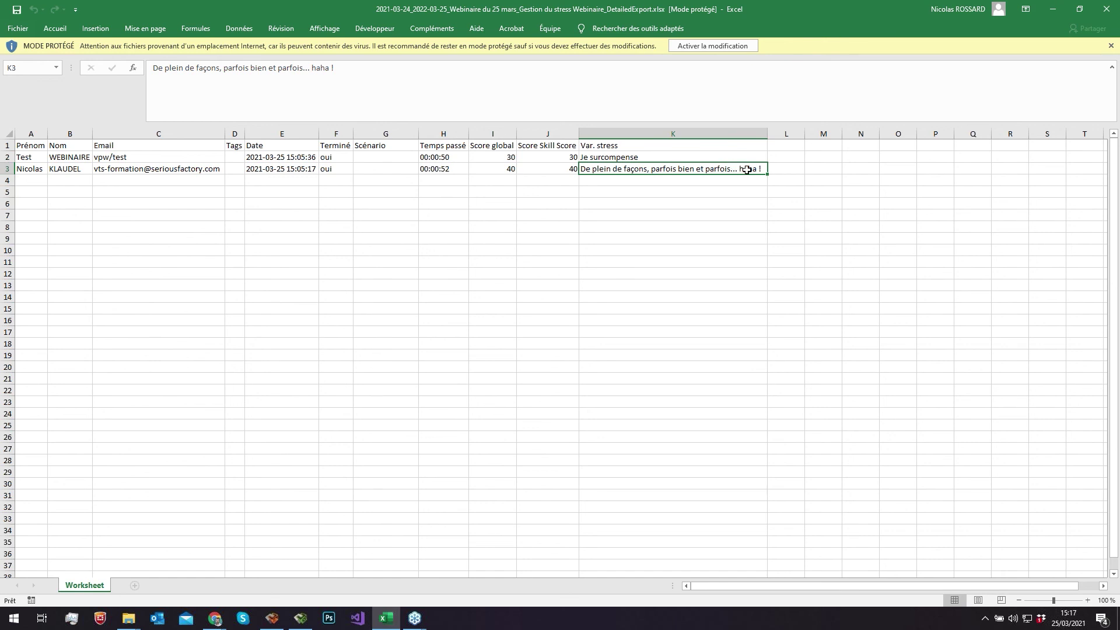
left_click(399, 78)
left_click(553, 342)
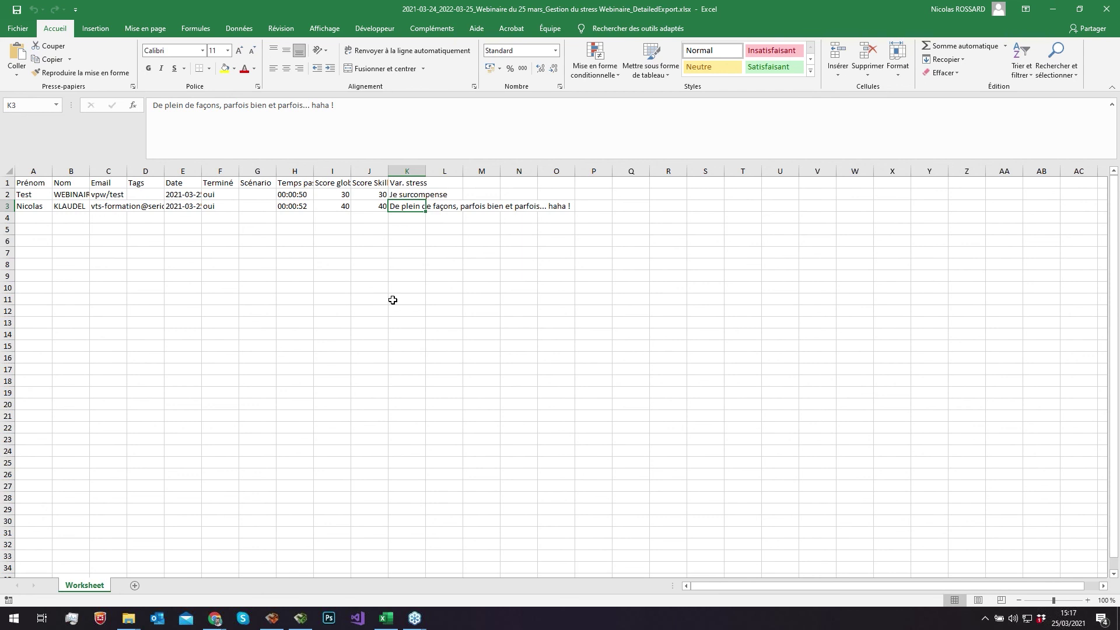
left_click(393, 300)
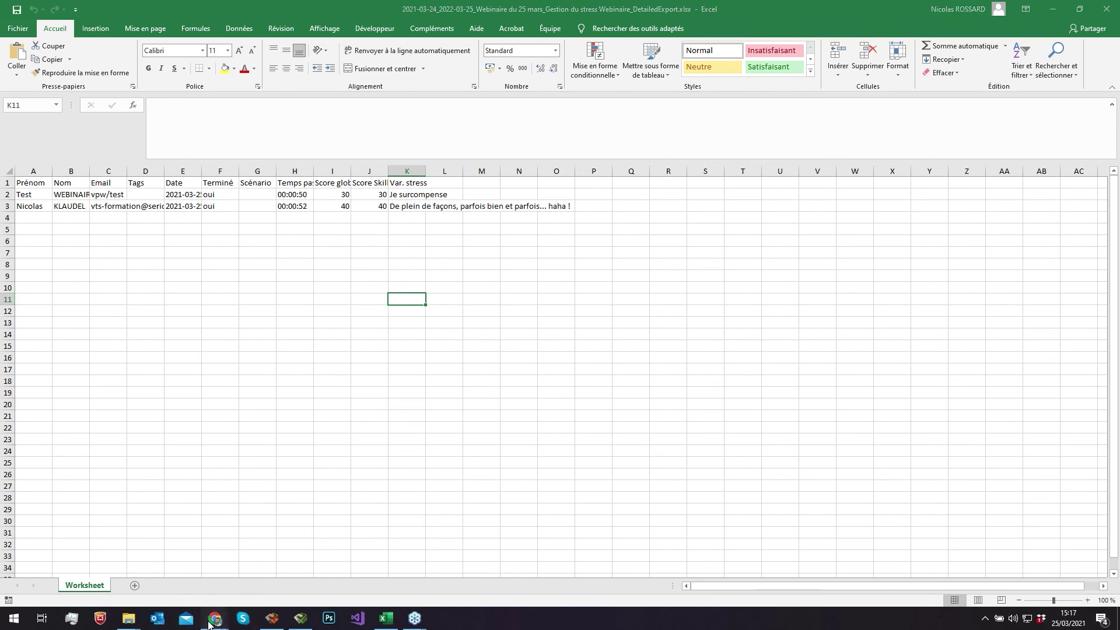
mouse_move(215, 619)
left_click(256, 558)
- Scroll the Statistiques page down to the participants table, then switch via VTS Player to VTS Editor
scroll(398, 296, "up", 7)
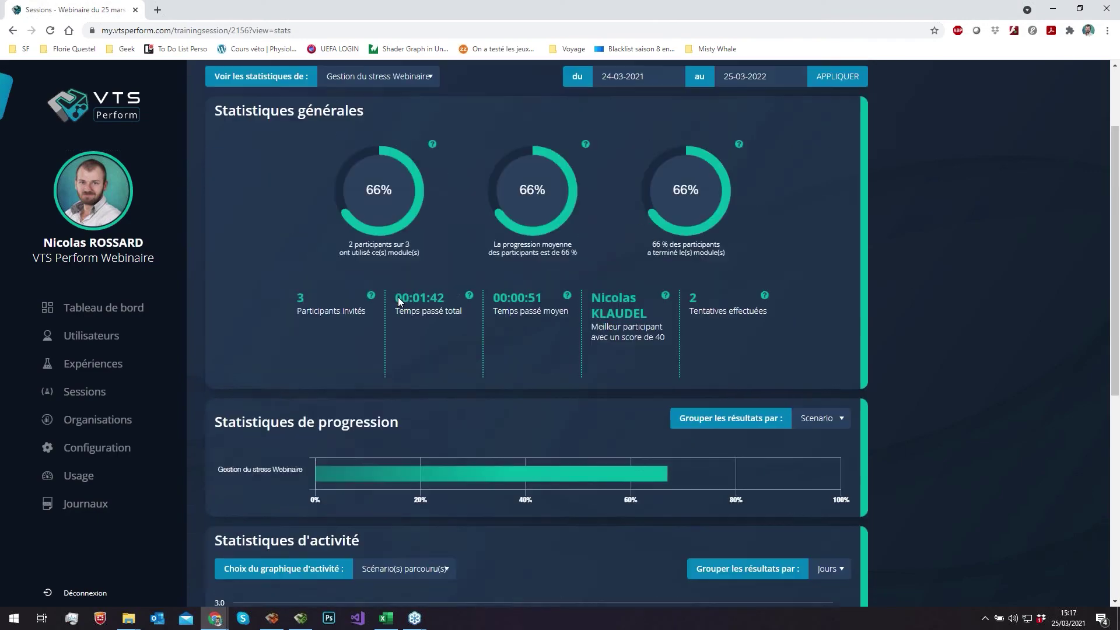
scroll(399, 300, "up", 1)
scroll(399, 300, "up", 1)
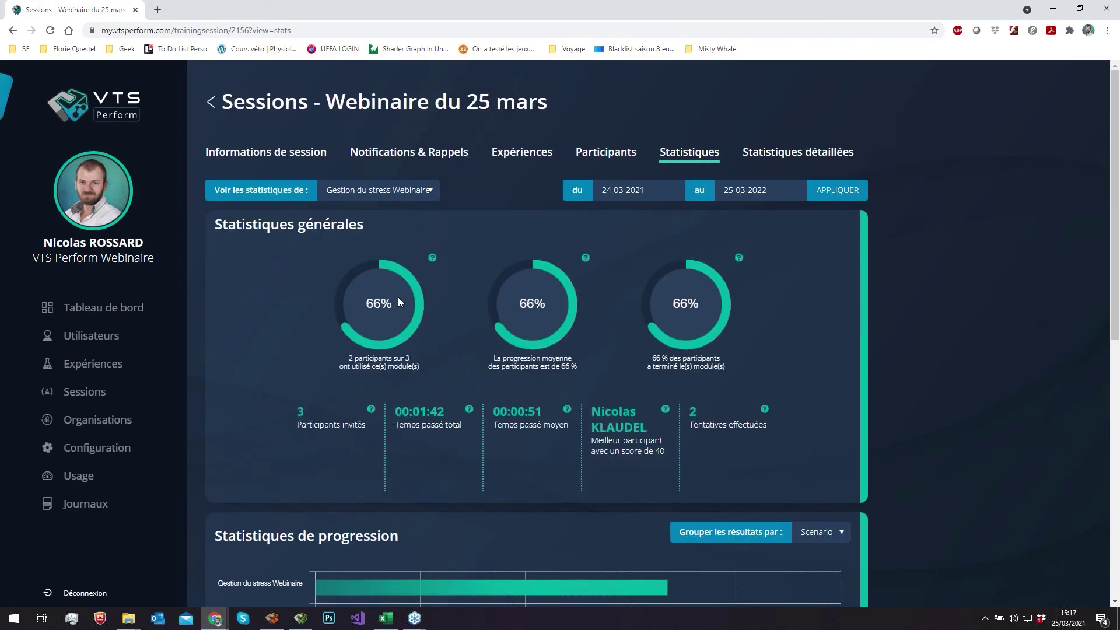
scroll(399, 301, "down", 1)
scroll(399, 301, "down", 1)
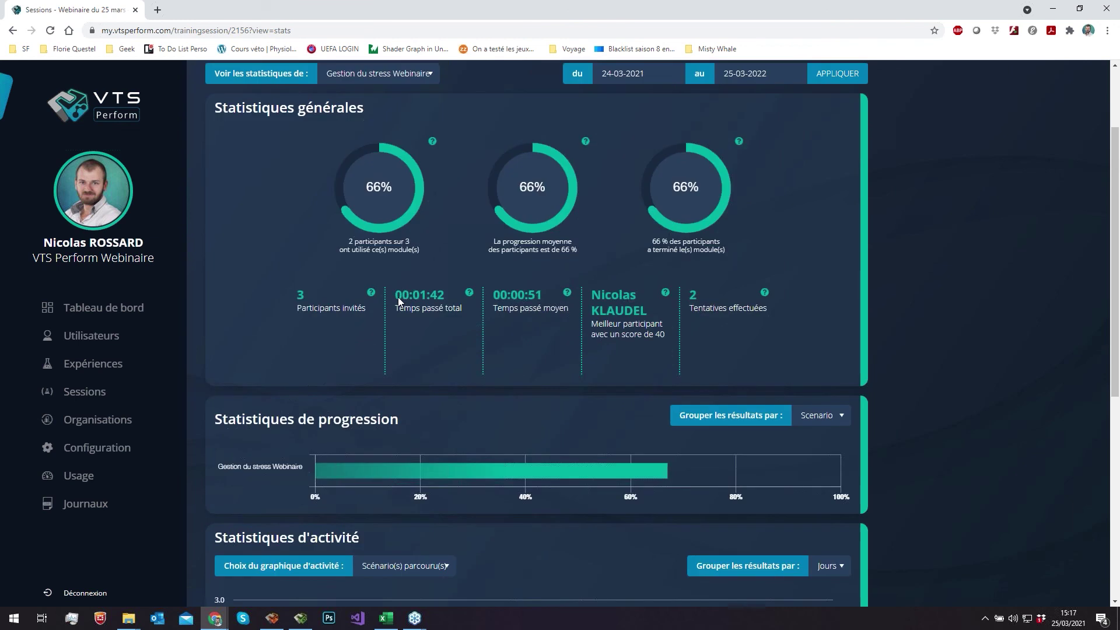
scroll(399, 302, "down", 6)
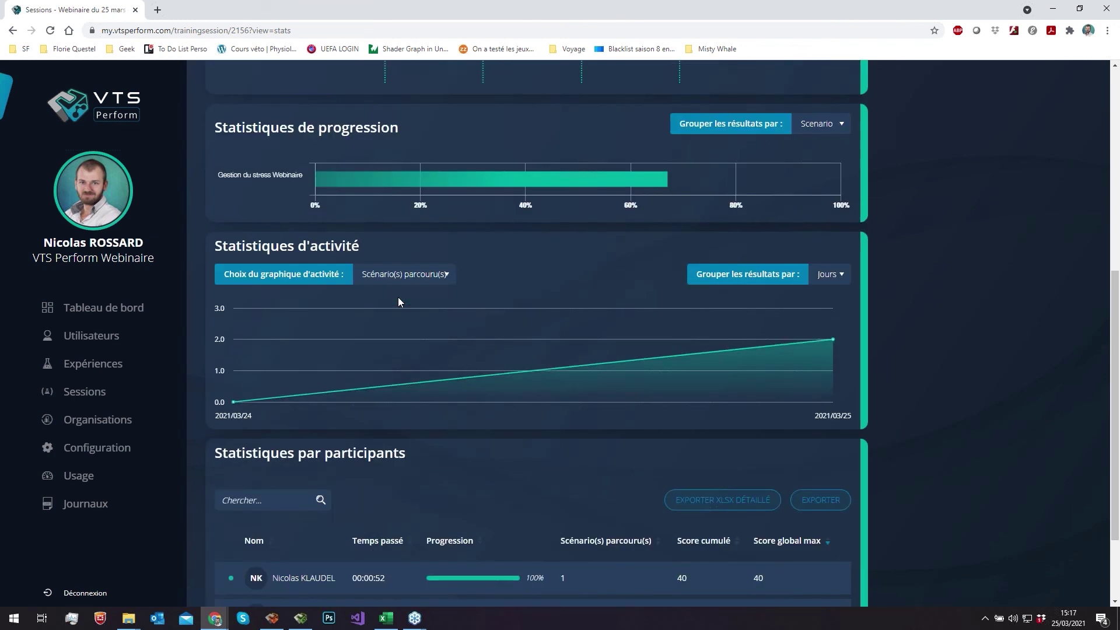
scroll(398, 302, "down", 1)
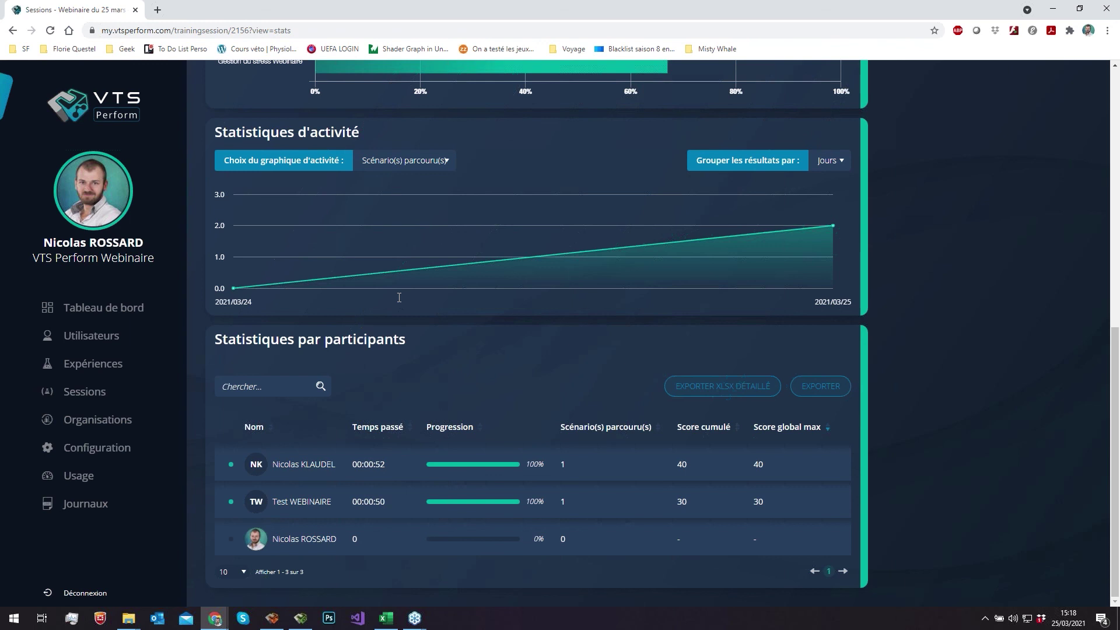
left_click(300, 619)
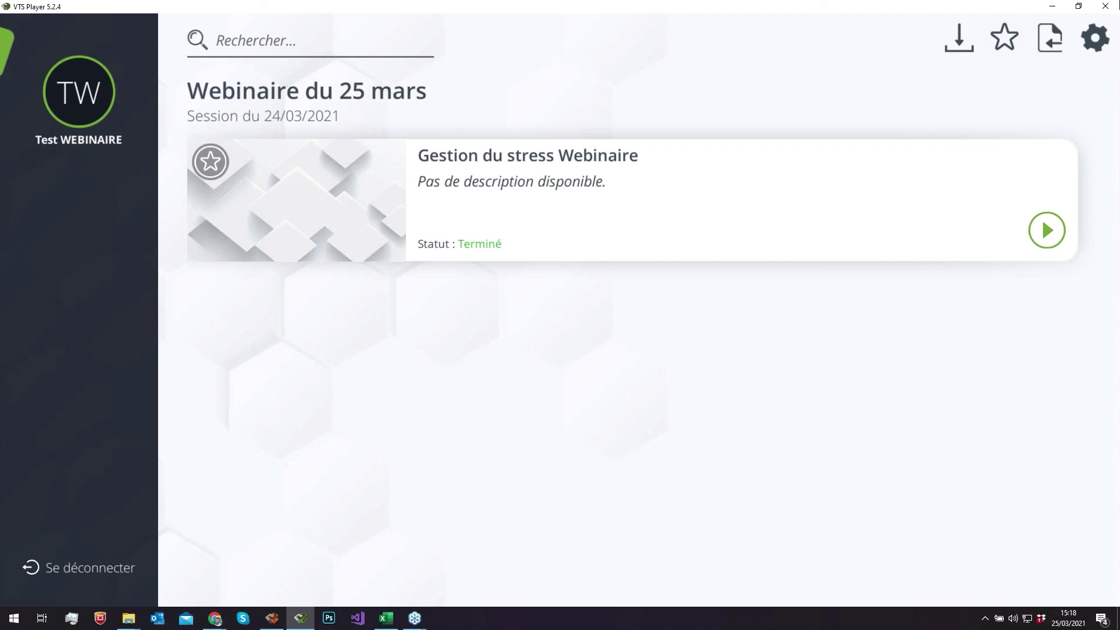
left_click(272, 618)
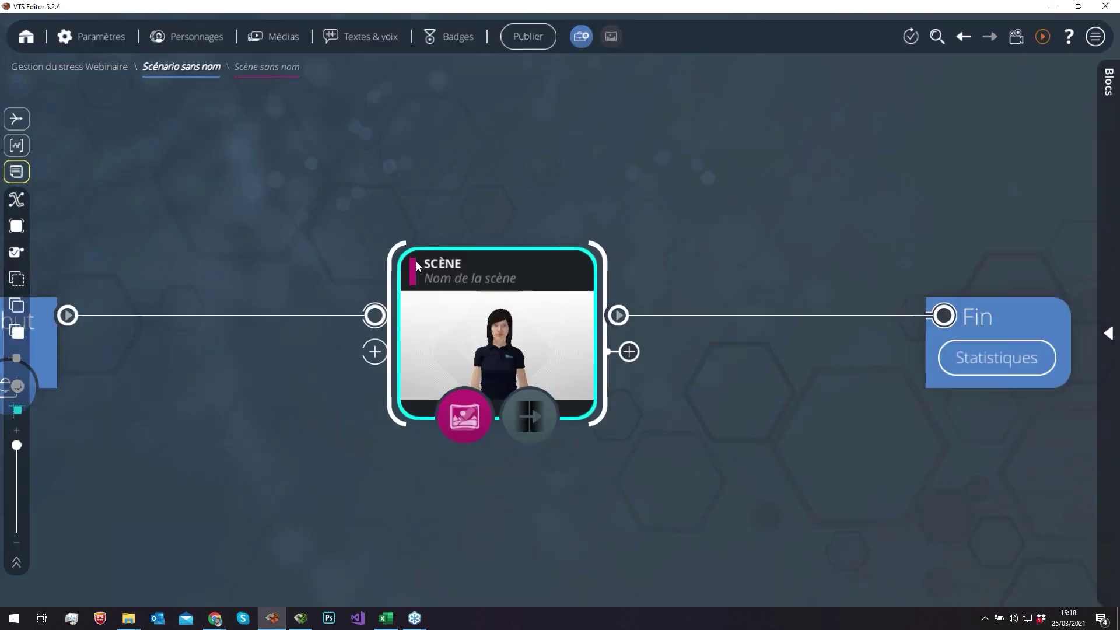
- Open and close the project's Badges panel, check the Chrome statistics page, then switch to VTS Player
left_click(455, 37)
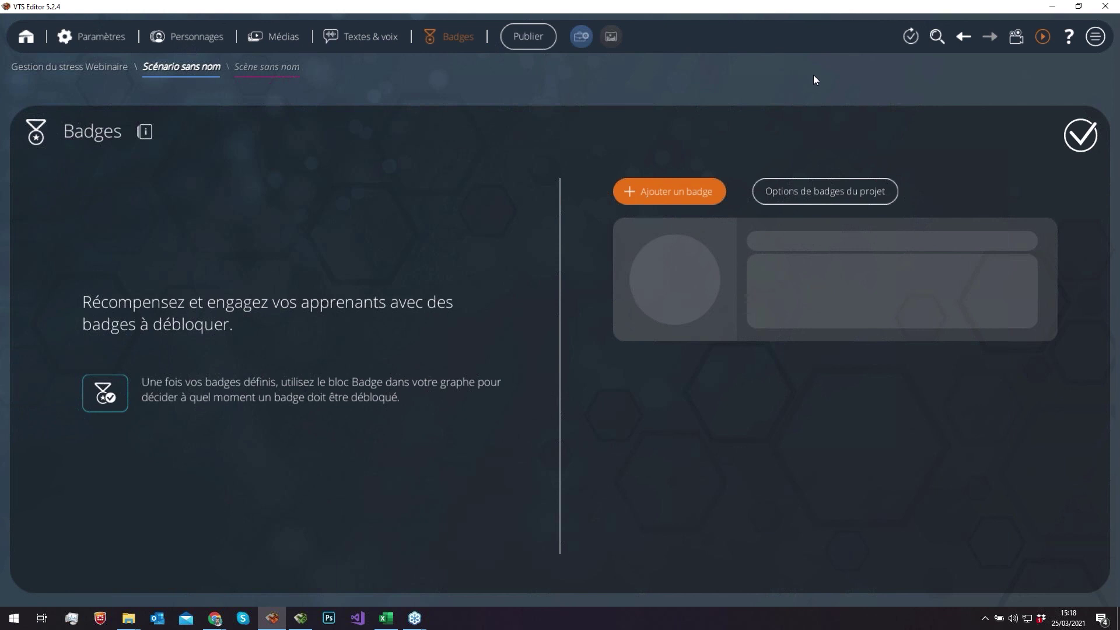
key("Escape")
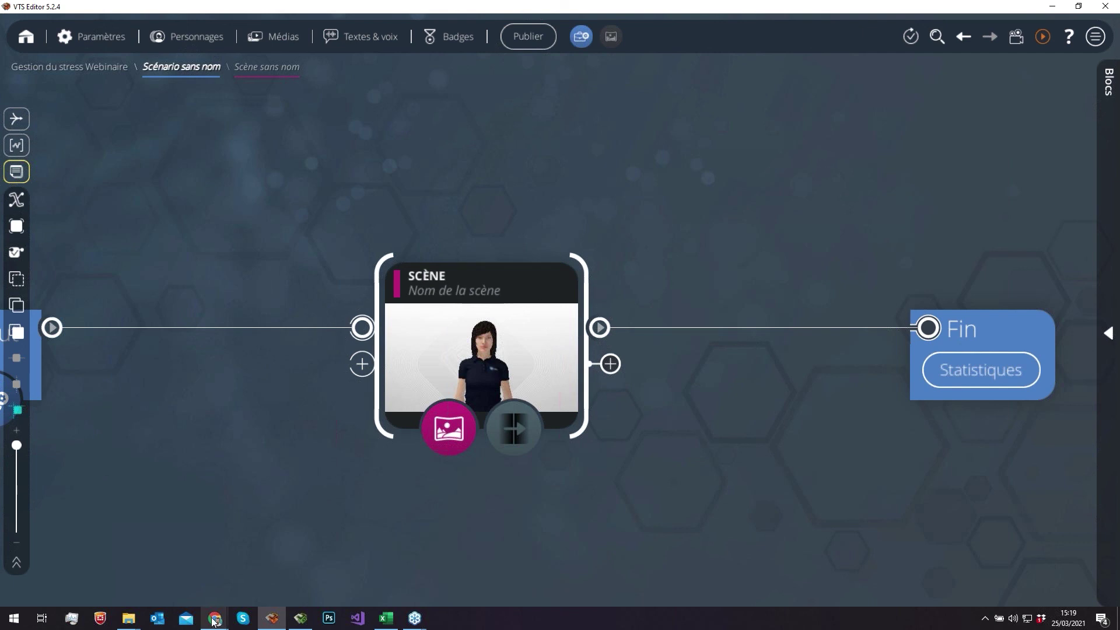
mouse_move(215, 622)
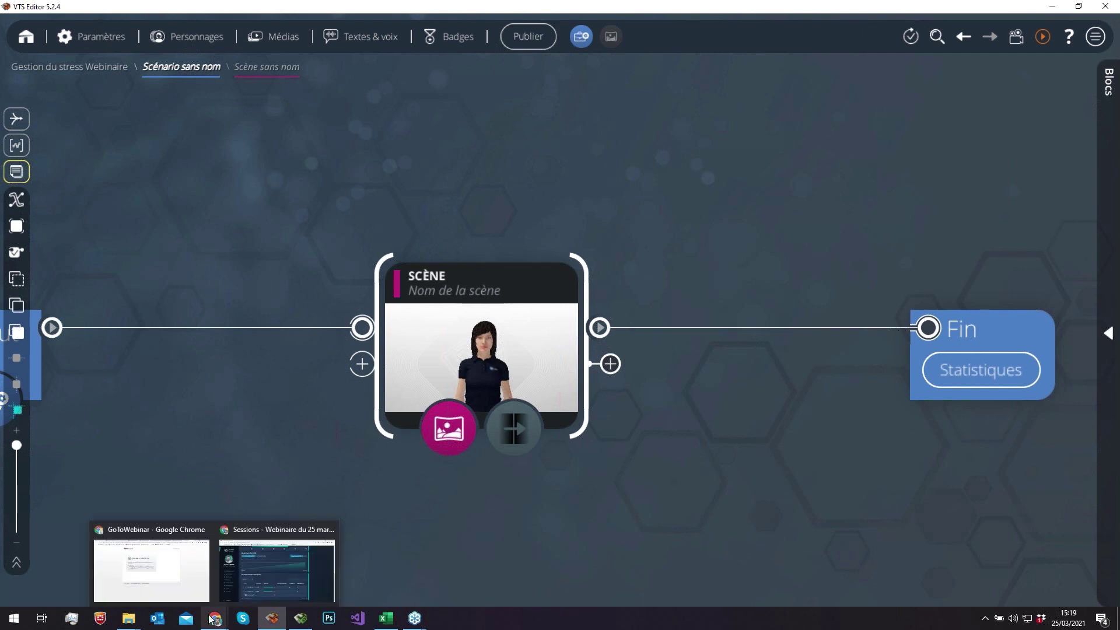
left_click(237, 575)
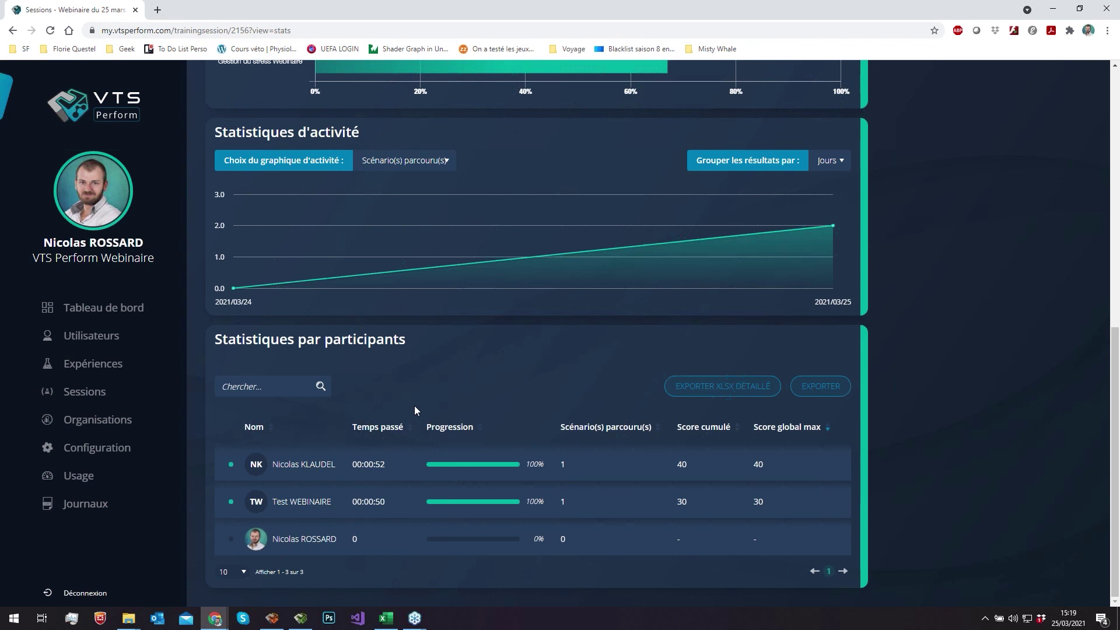
left_click(301, 618)
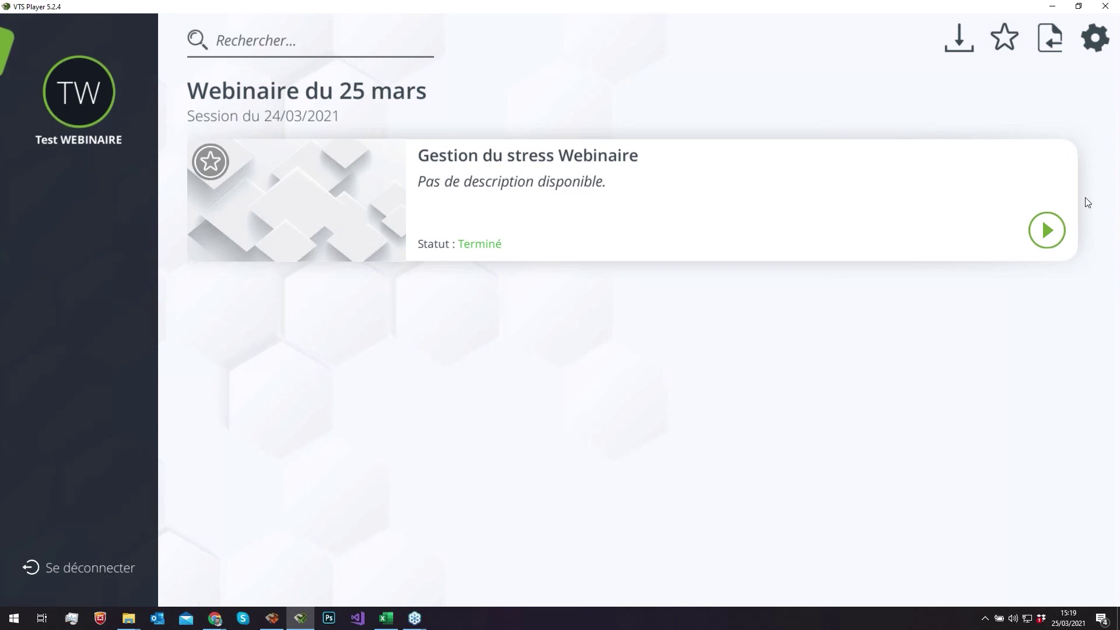
- Launch the Gestion du stress Webinaire course and answer the first two questions, choosing Vrai
left_click(1062, 232)
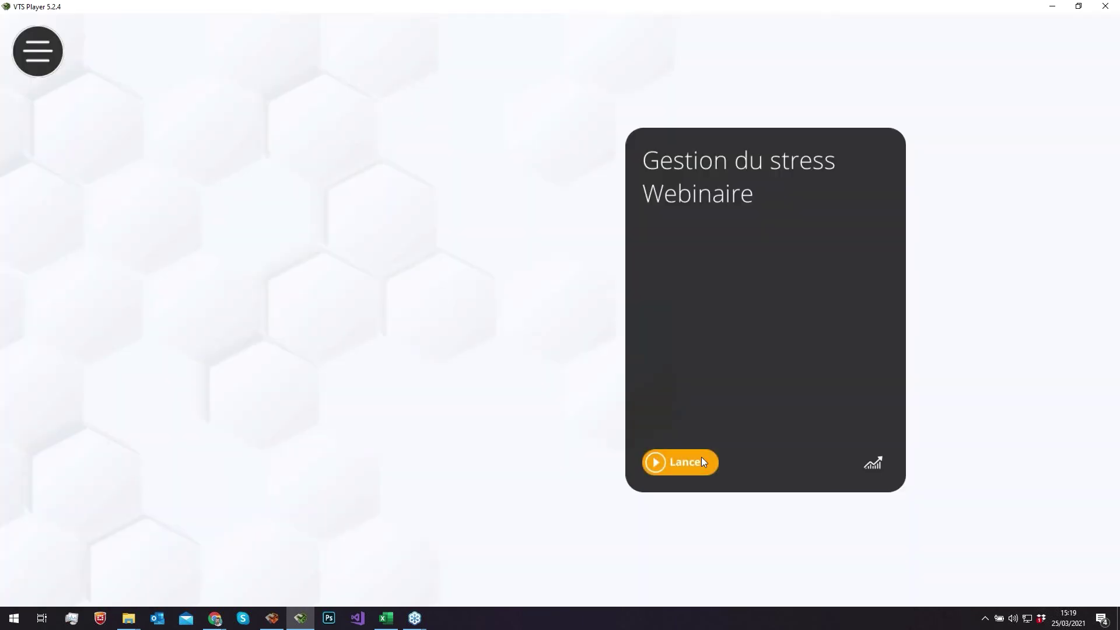
left_click(702, 463)
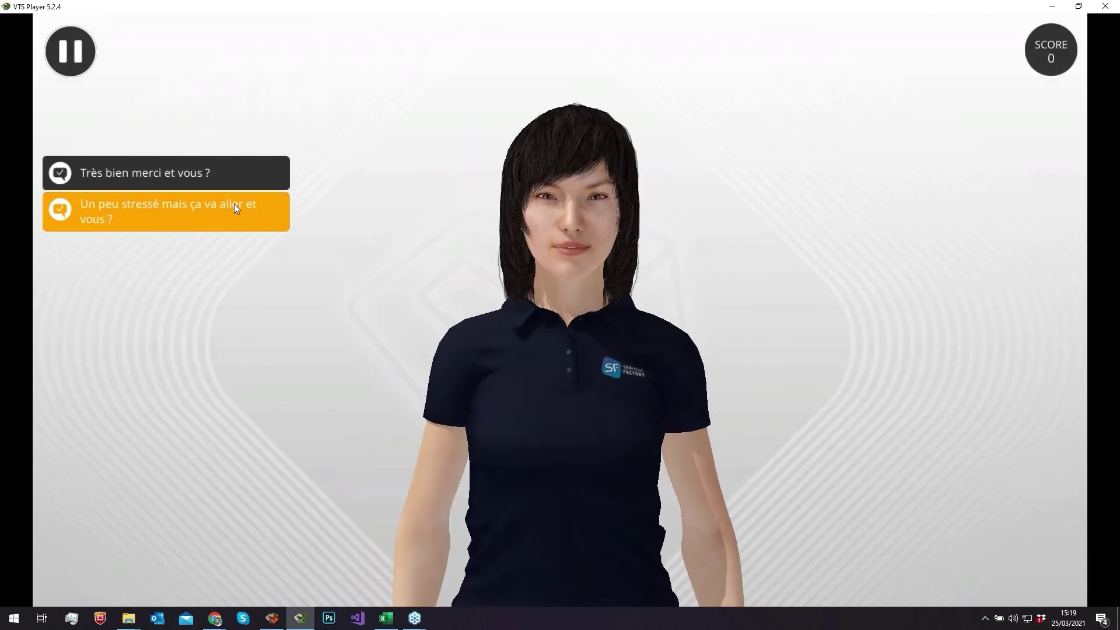
left_click(236, 209)
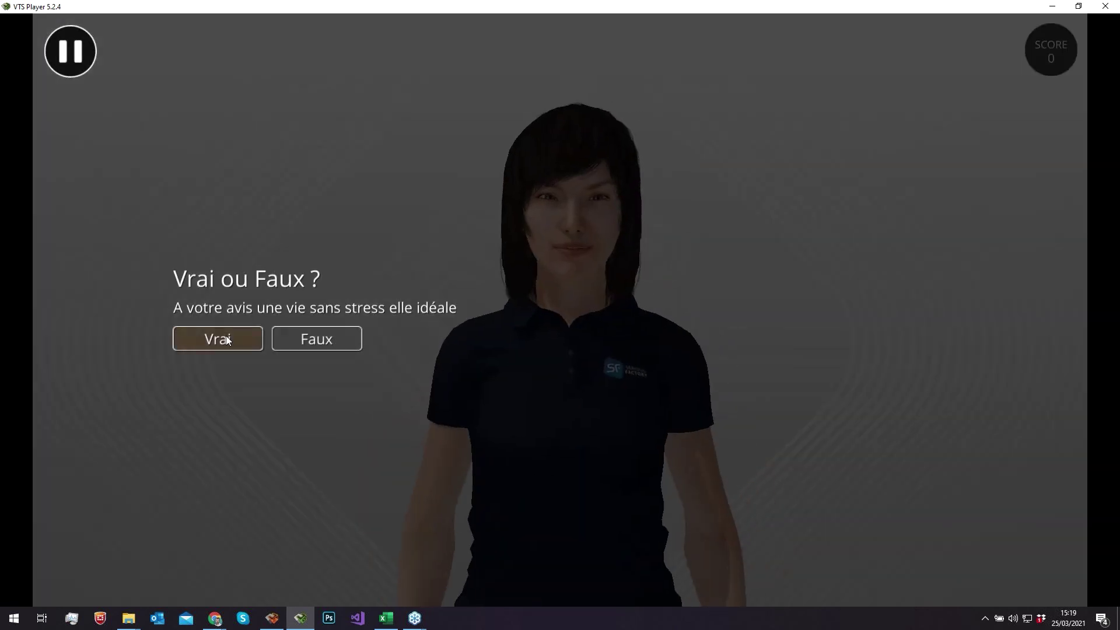
left_click(233, 338)
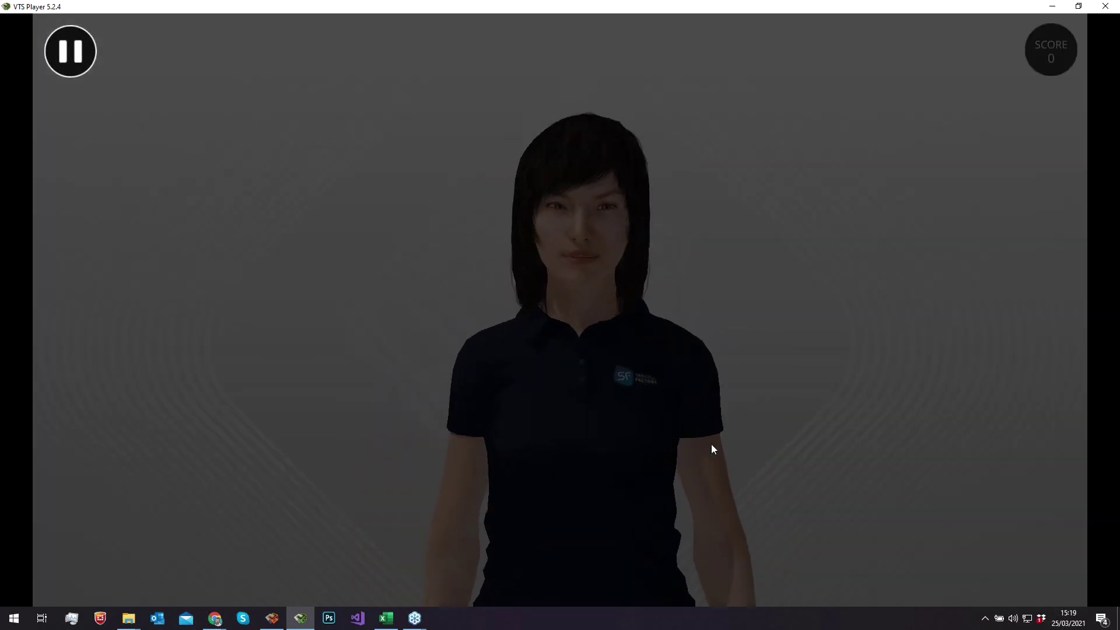
left_click(335, 382)
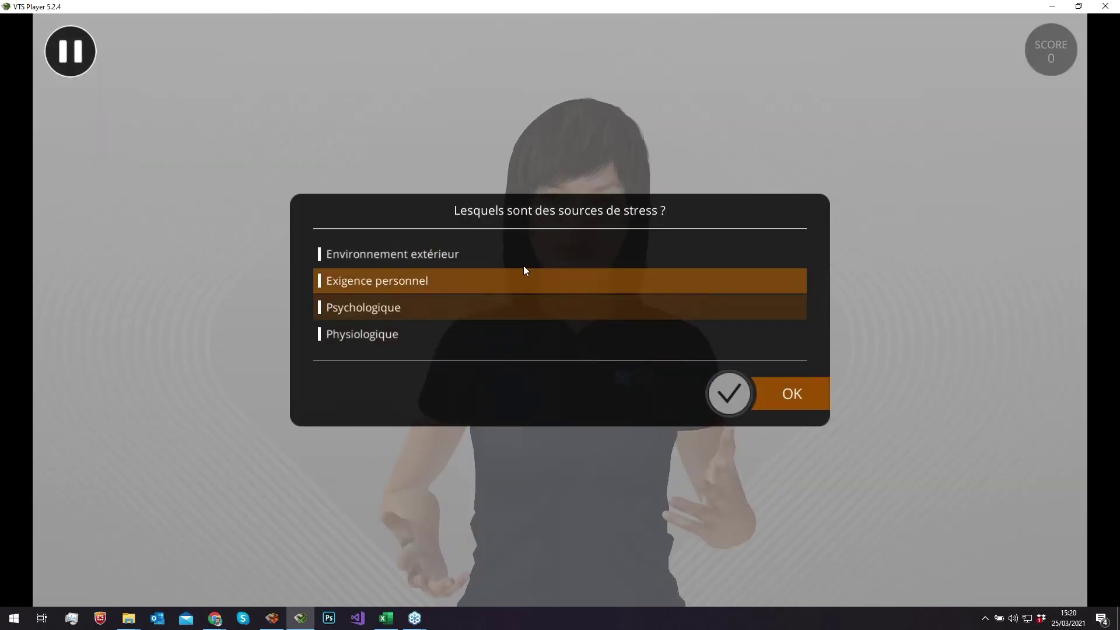
- Tick all four stress sources, answer 'Très bien' to the open question, and rate stress as 1
left_click(524, 264)
left_click(516, 283)
left_click(578, 307)
left_click(653, 334)
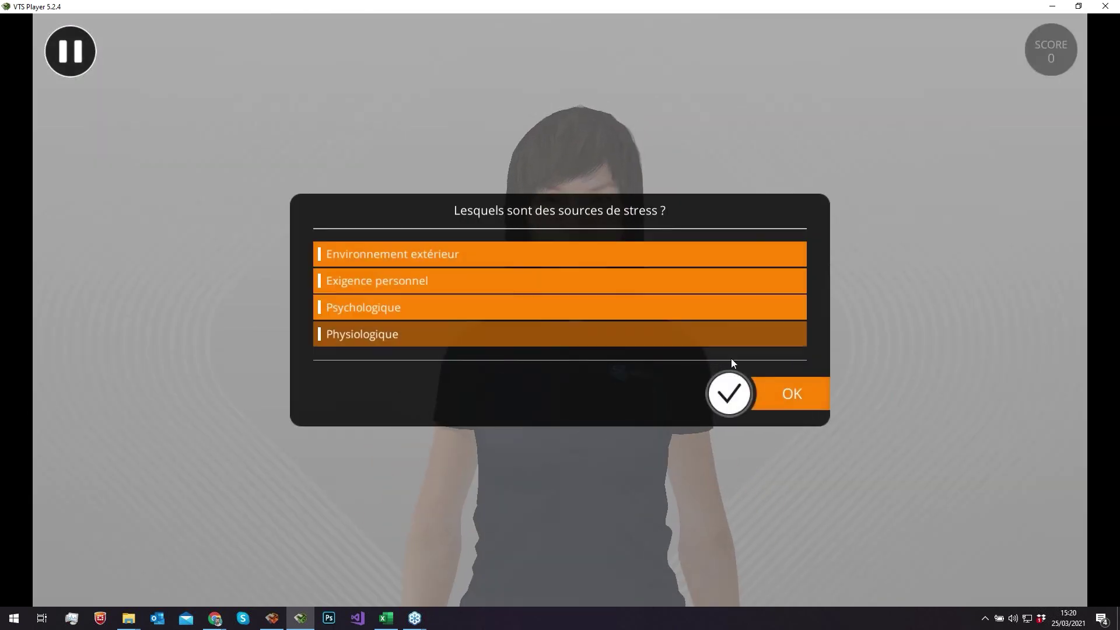
left_click(756, 398)
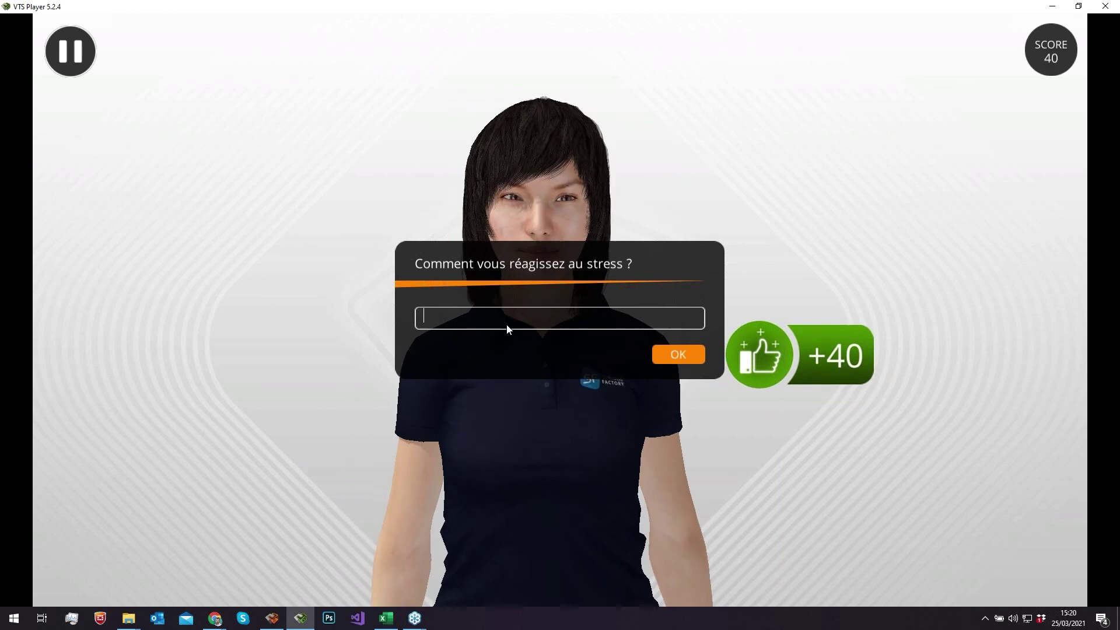
type("Très bien")
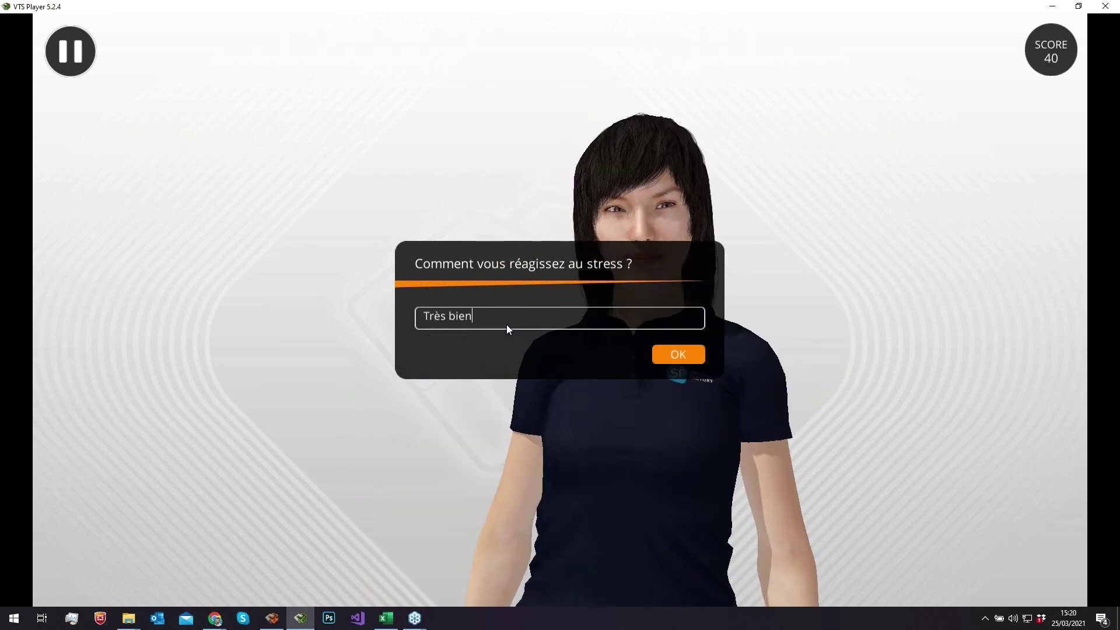
left_click(666, 355)
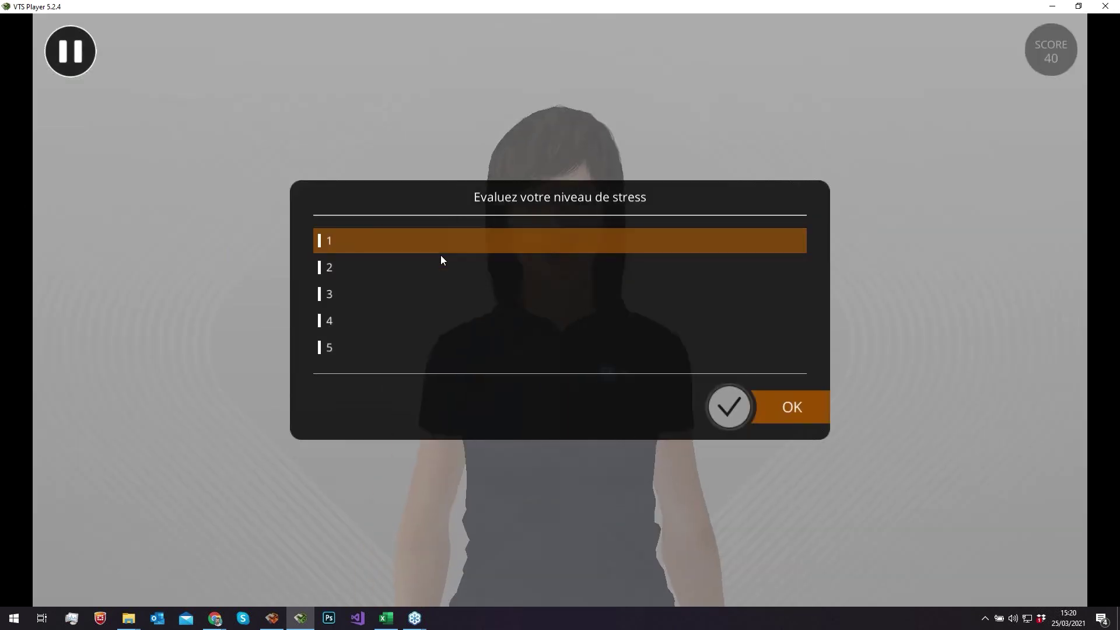
left_click(442, 252)
left_click(754, 410)
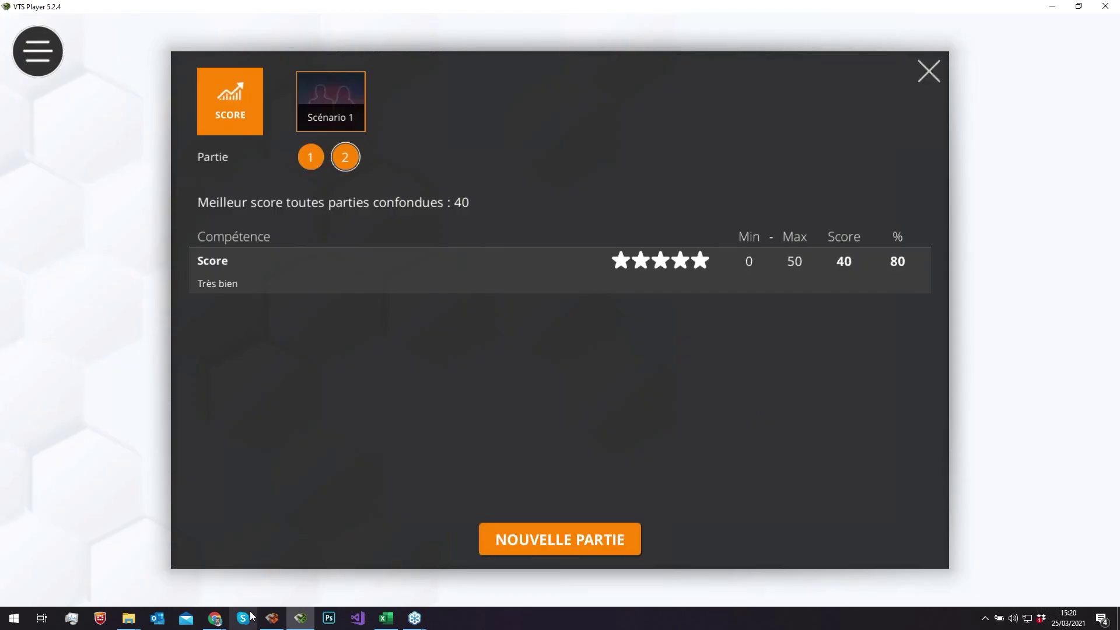
- On Statistiques détaillées, expand the stress-sources quiz showing Psychologique 67% and Environnement extérieur 33%
mouse_move(216, 618)
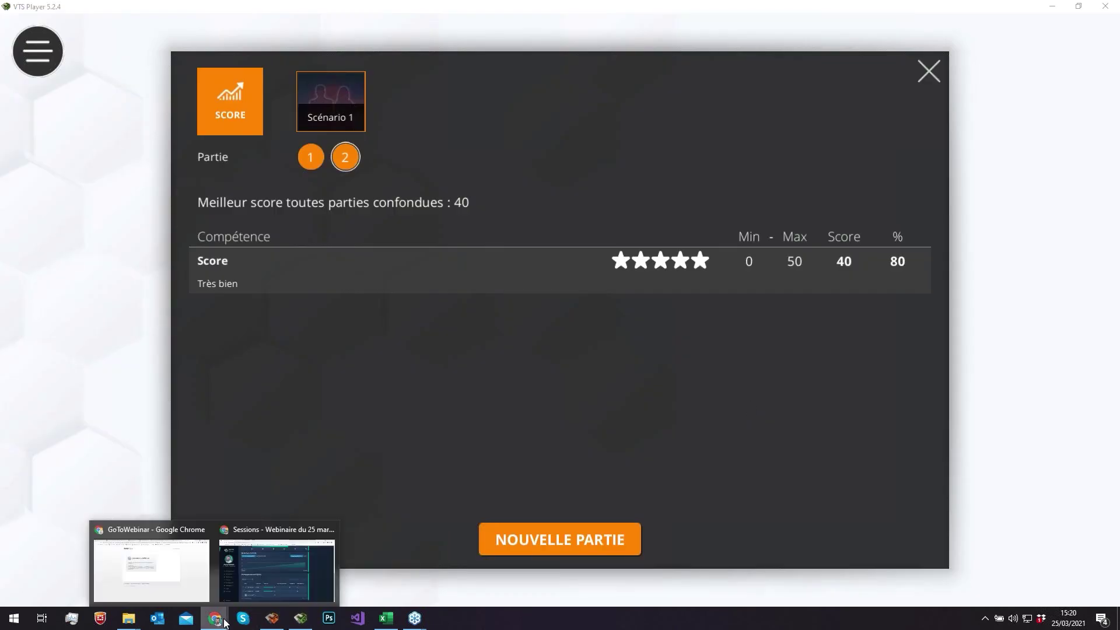
left_click(260, 576)
scroll(719, 126, "up", 7)
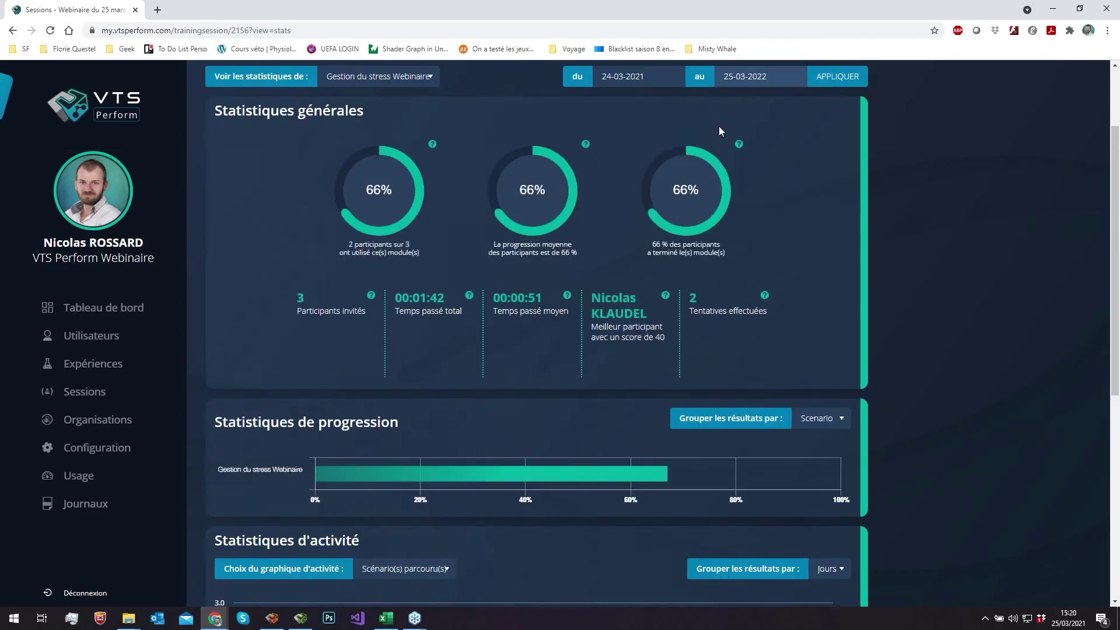
scroll(719, 126, "up", 2)
left_click(781, 155)
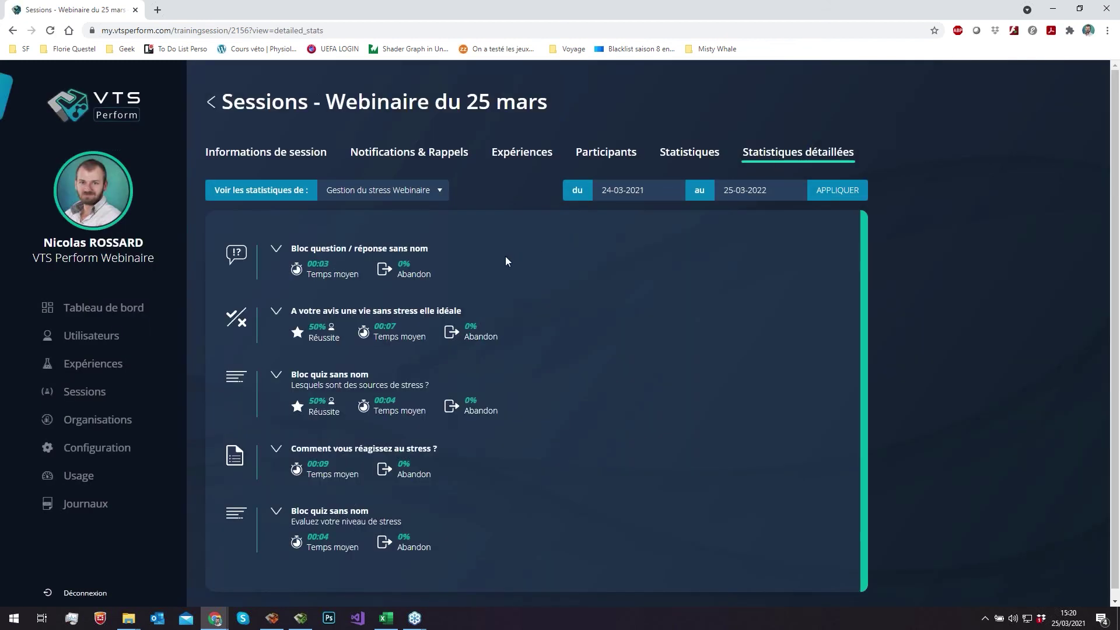
scroll(505, 257, "down", 1)
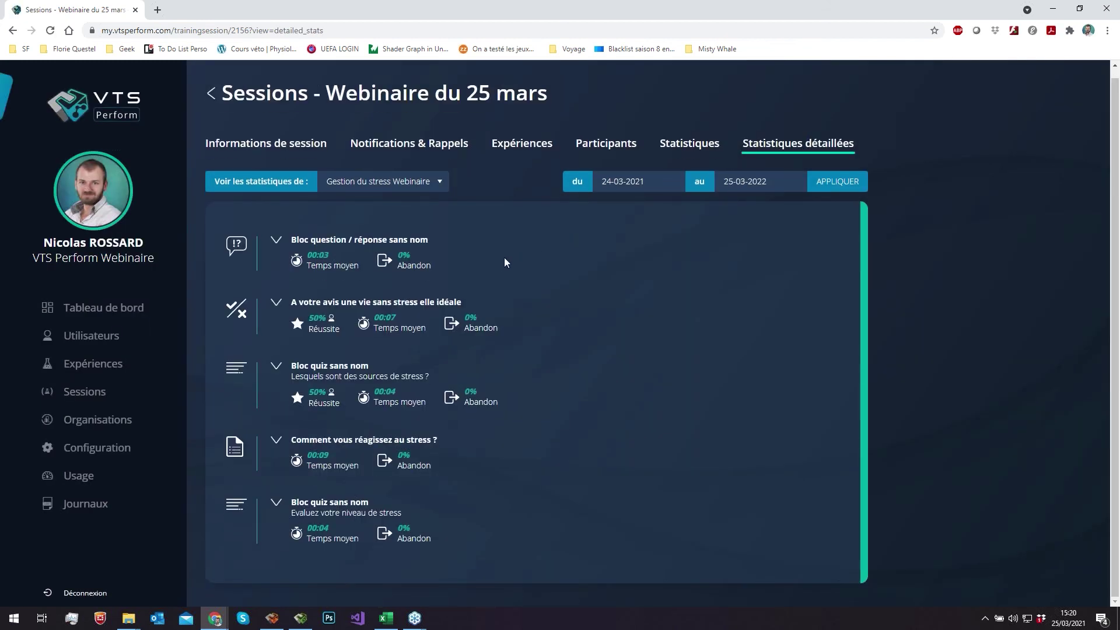
left_click(280, 367)
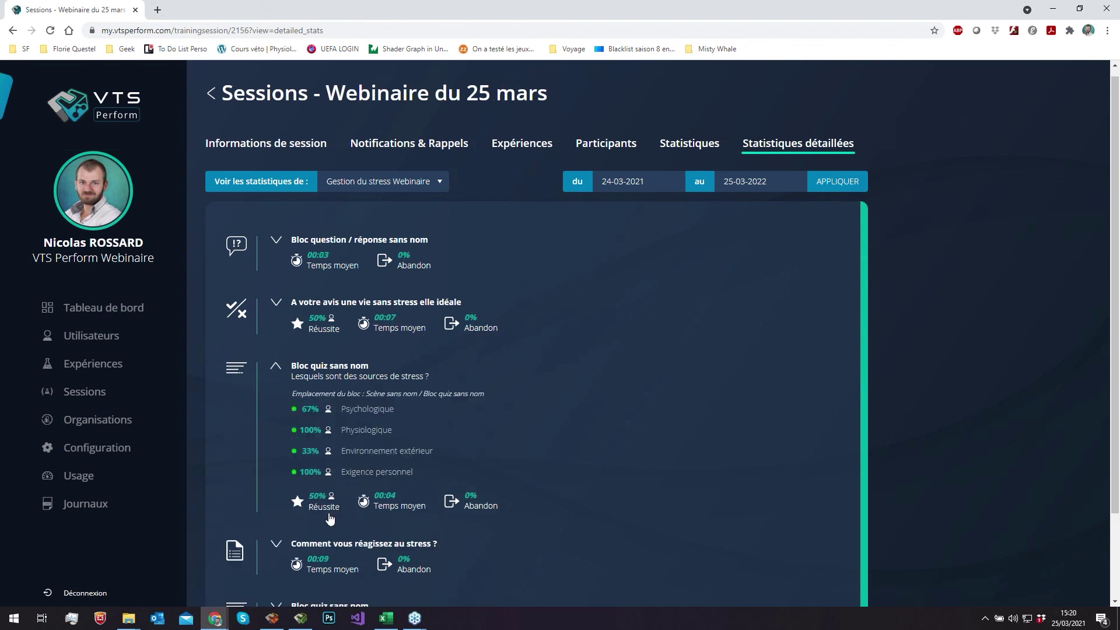
scroll(352, 422, "down", 1)
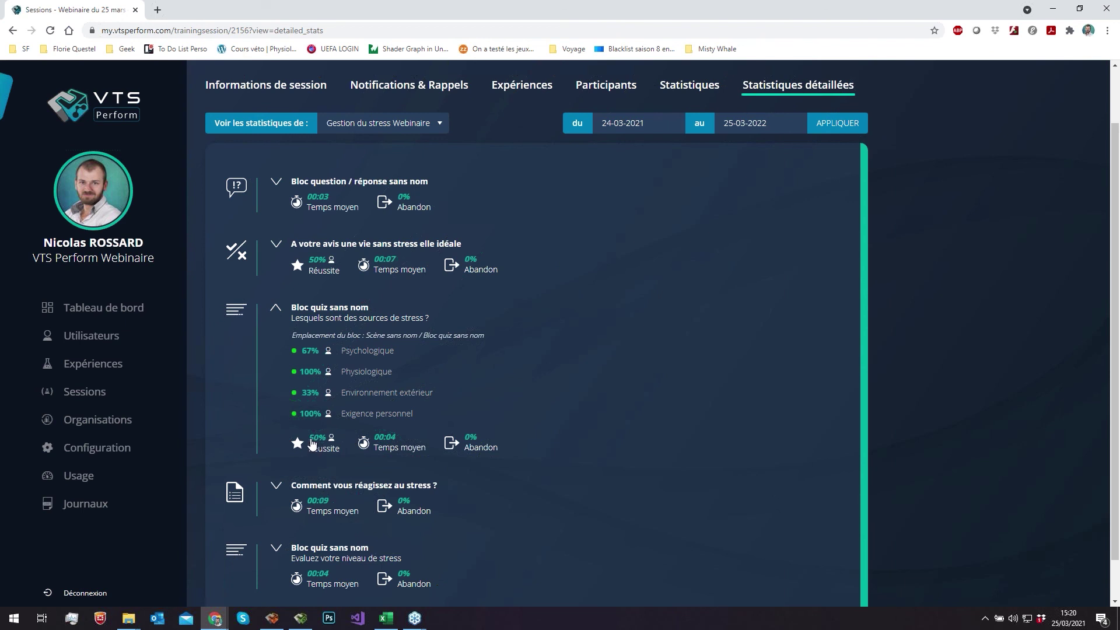
scroll(555, 170, "up", 1)
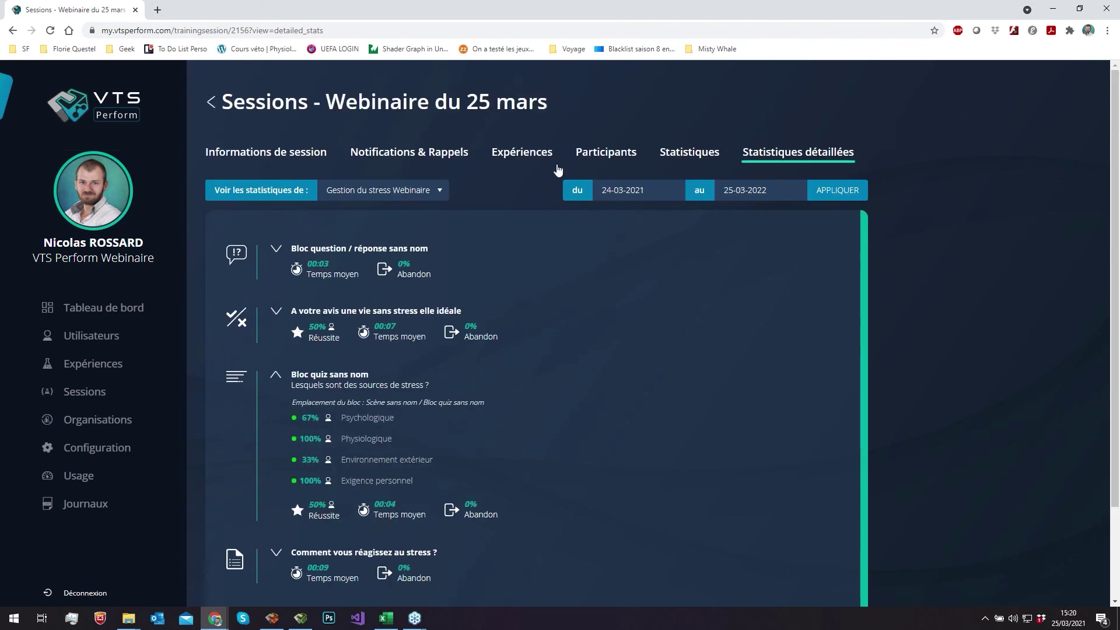
- Download a fresh EXPORTER XLSX DÉTAILLÉ file from Statistiques par participants and open it
left_click(693, 154)
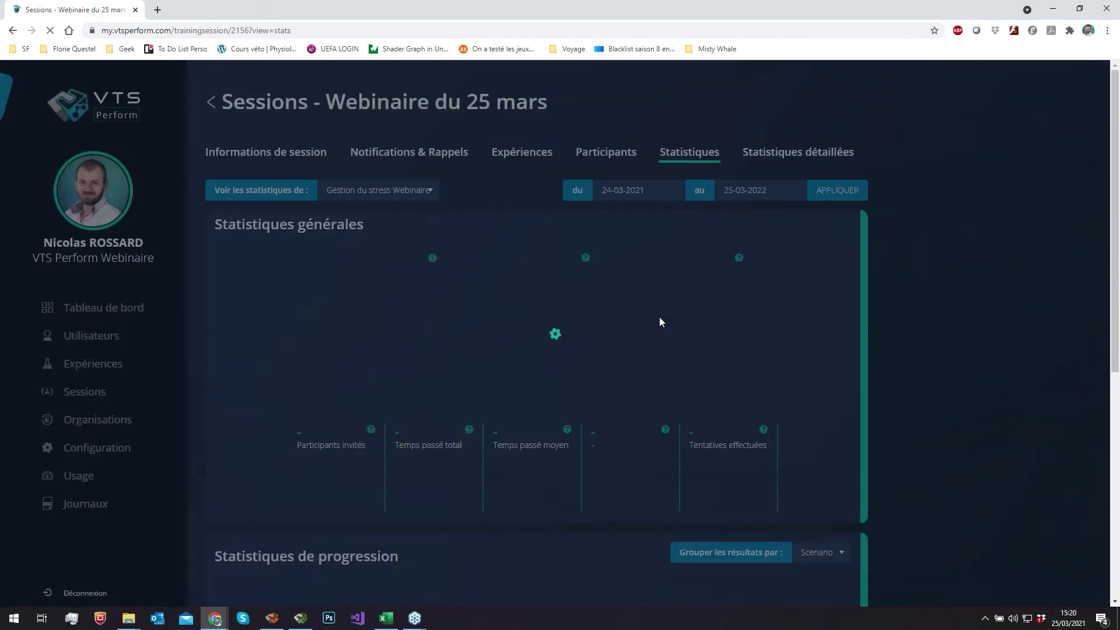
scroll(660, 318, "down", 10)
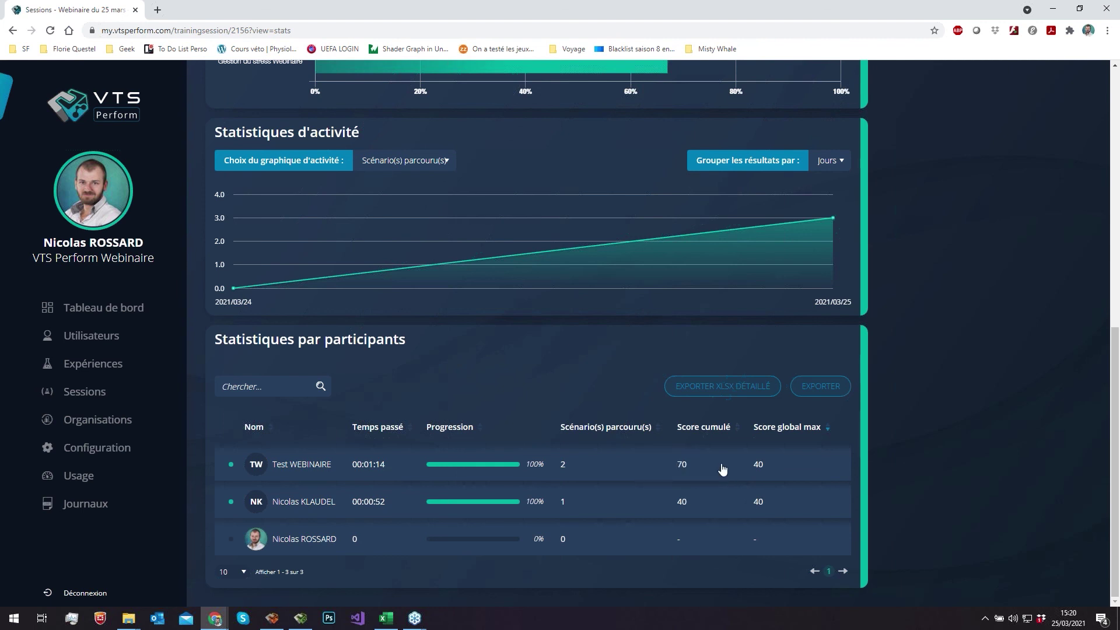
left_click(712, 387)
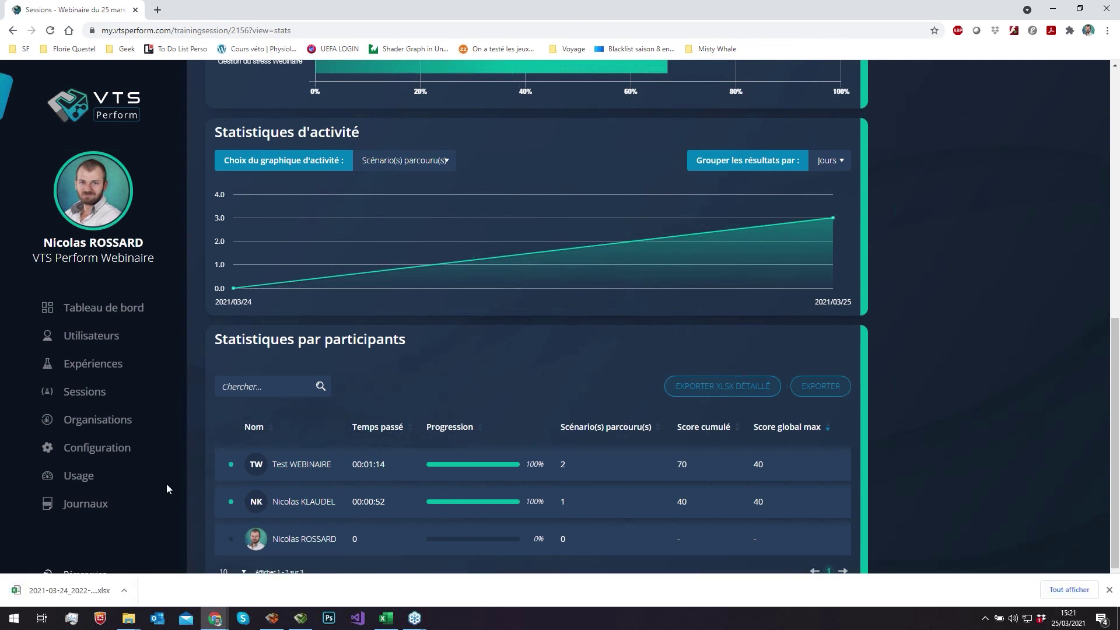
left_click(79, 590)
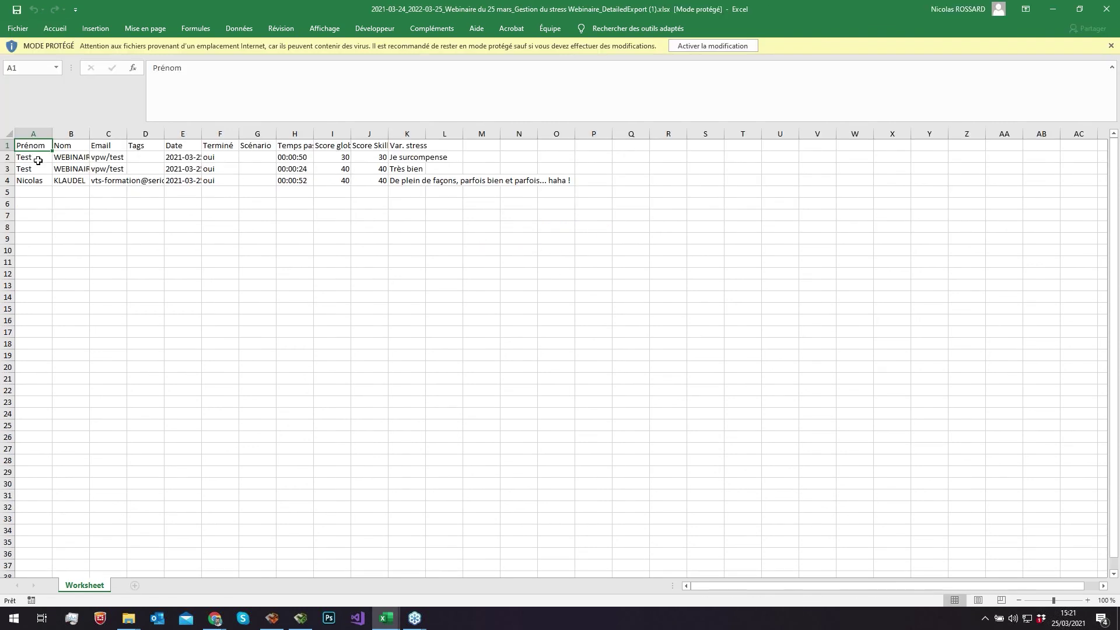
- Review the three participant result rows in the export, then minimize the scenario editor
left_click_drag(38, 161, 387, 170)
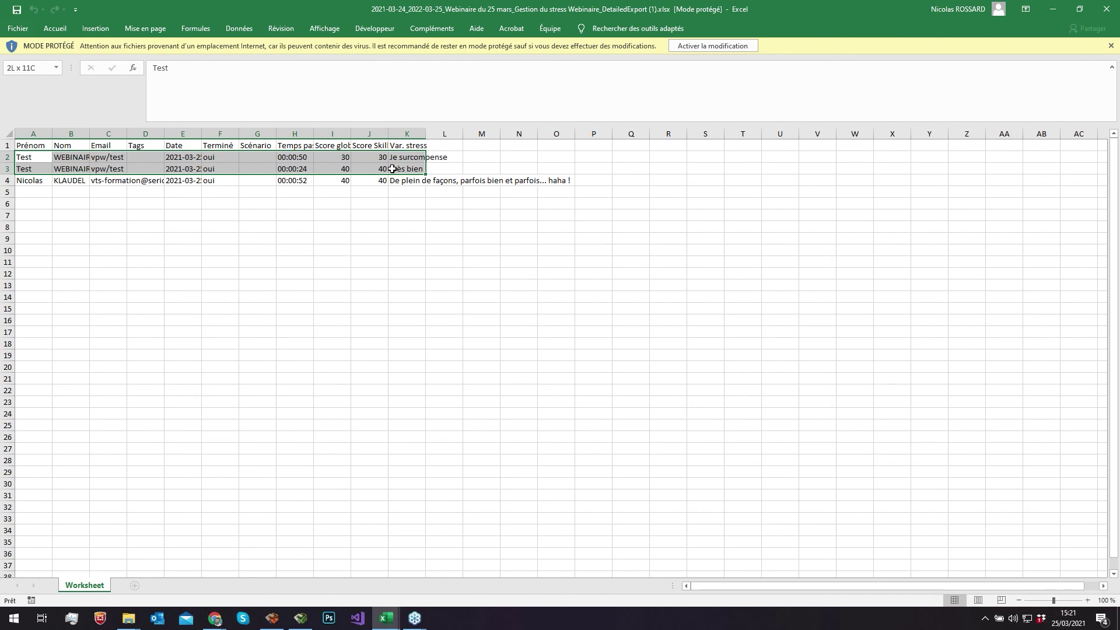
left_click_drag(23, 181, 540, 182)
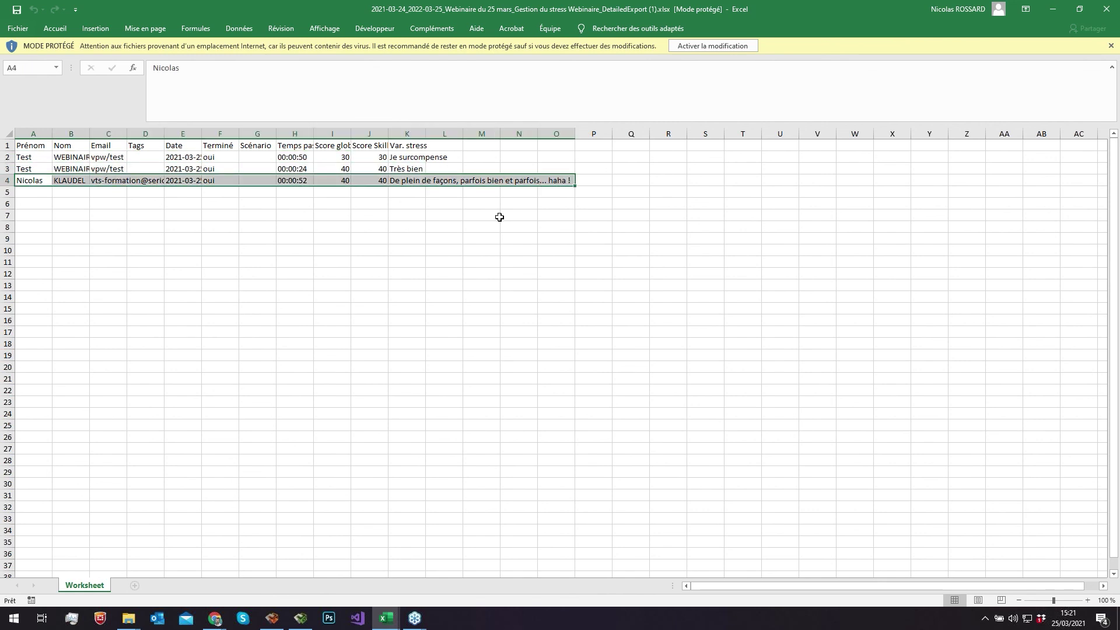
left_click(493, 217)
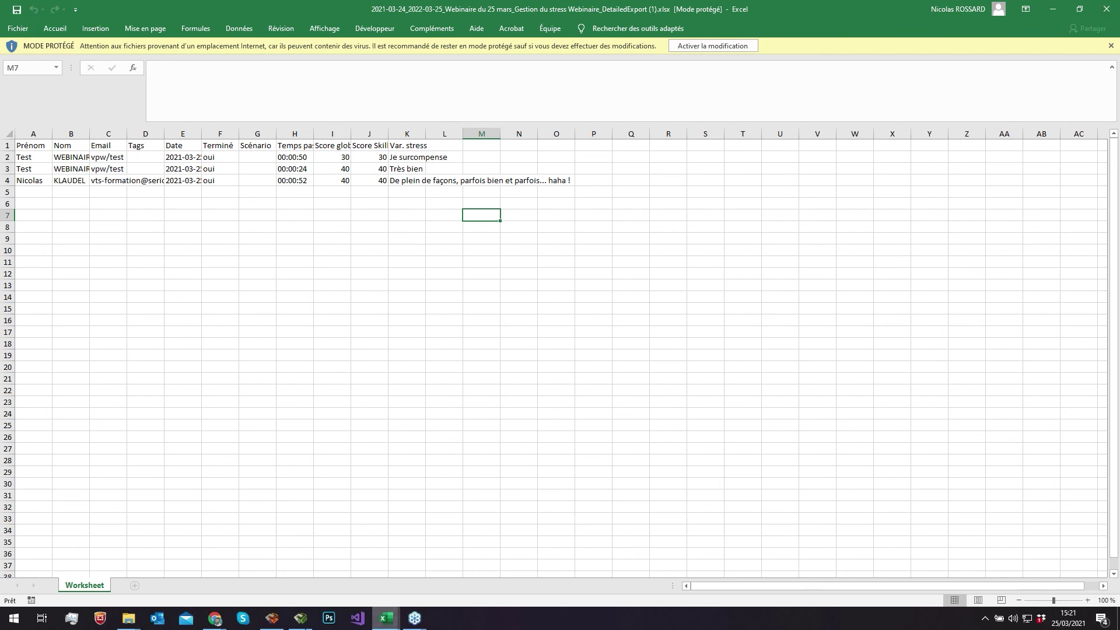
left_click(272, 618)
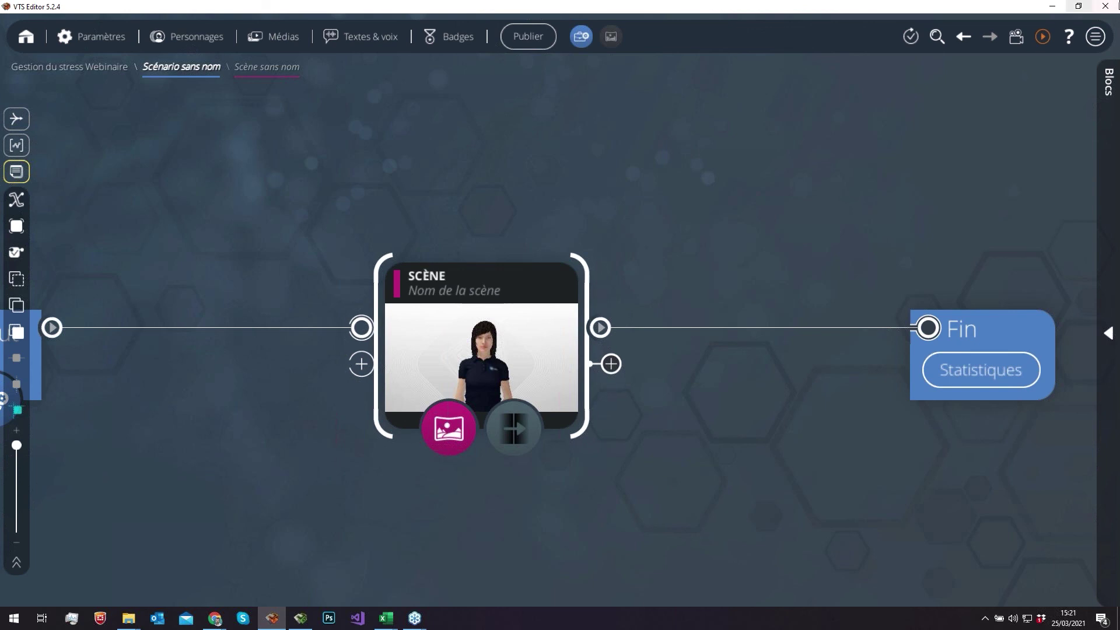
left_click(1054, 7)
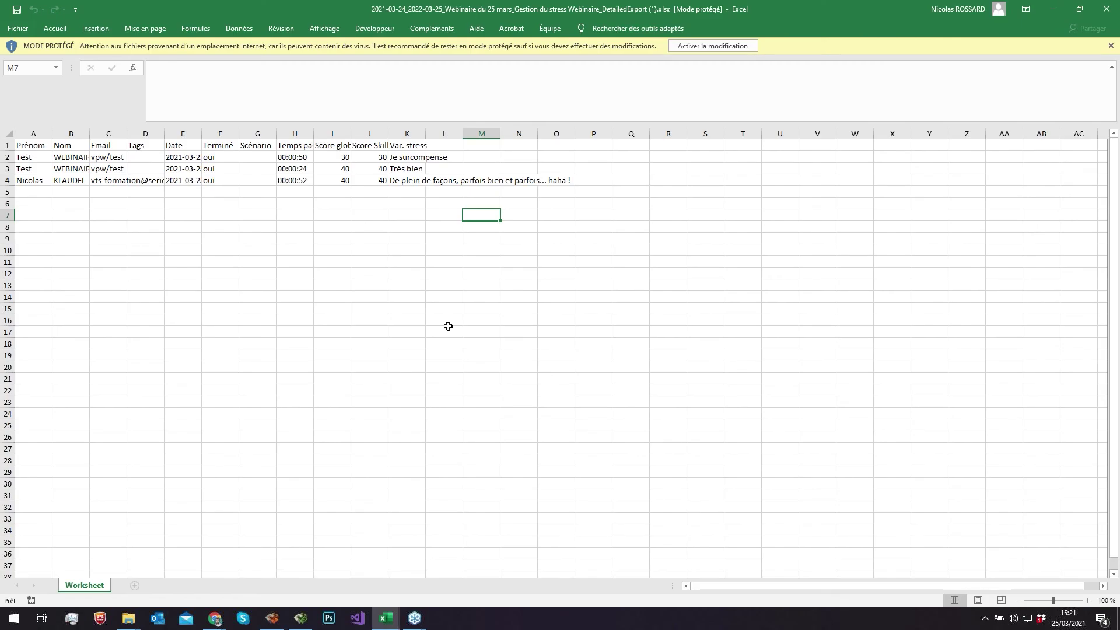
- Review all participants' global and skill scores, then close the protected copy and the export workbook
left_click_drag(319, 157, 370, 168)
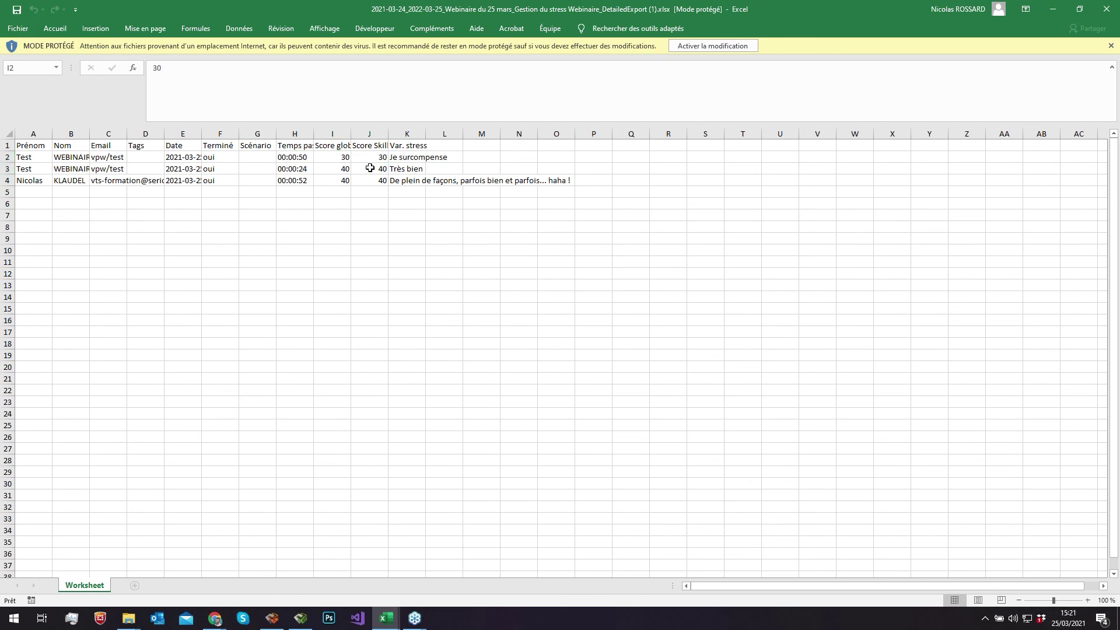
left_click(370, 168, "shift")
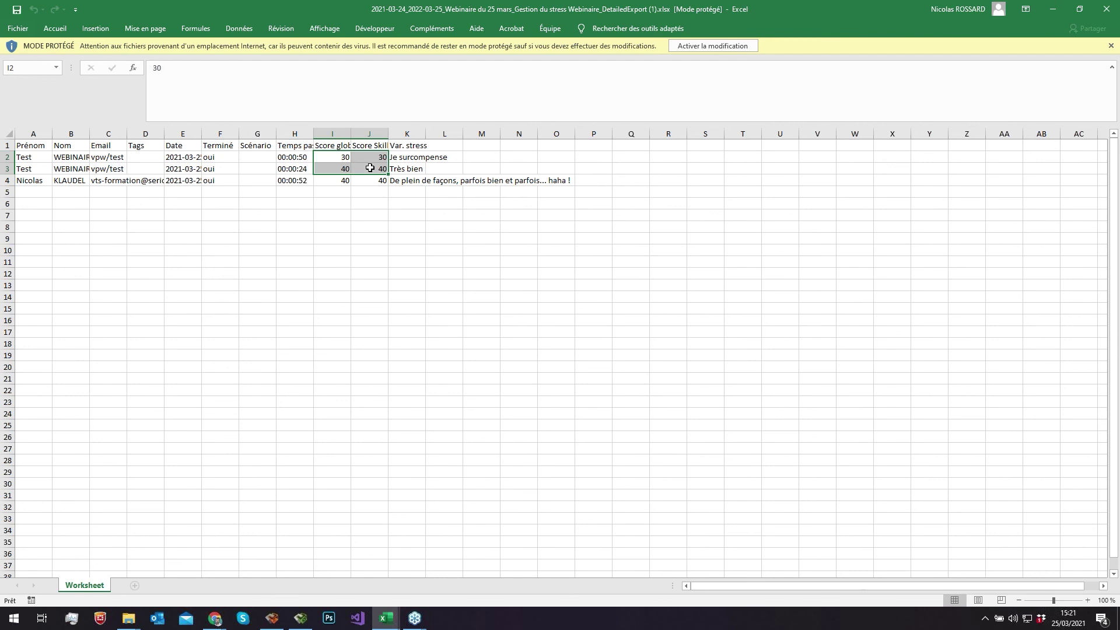
left_click_drag(369, 274, 407, 297)
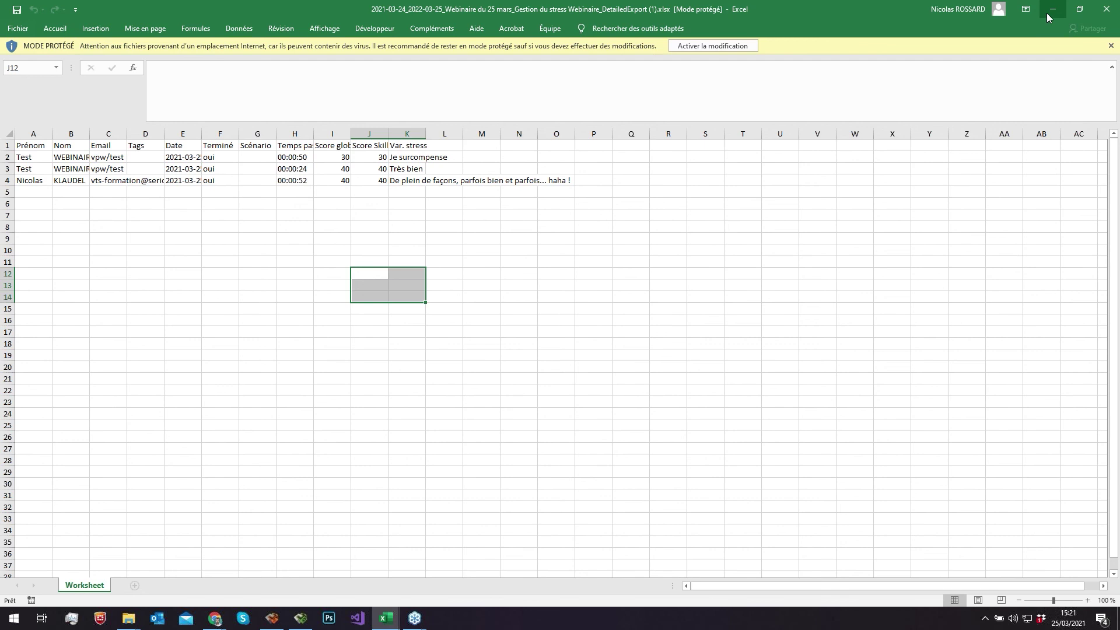
left_click(1047, 13)
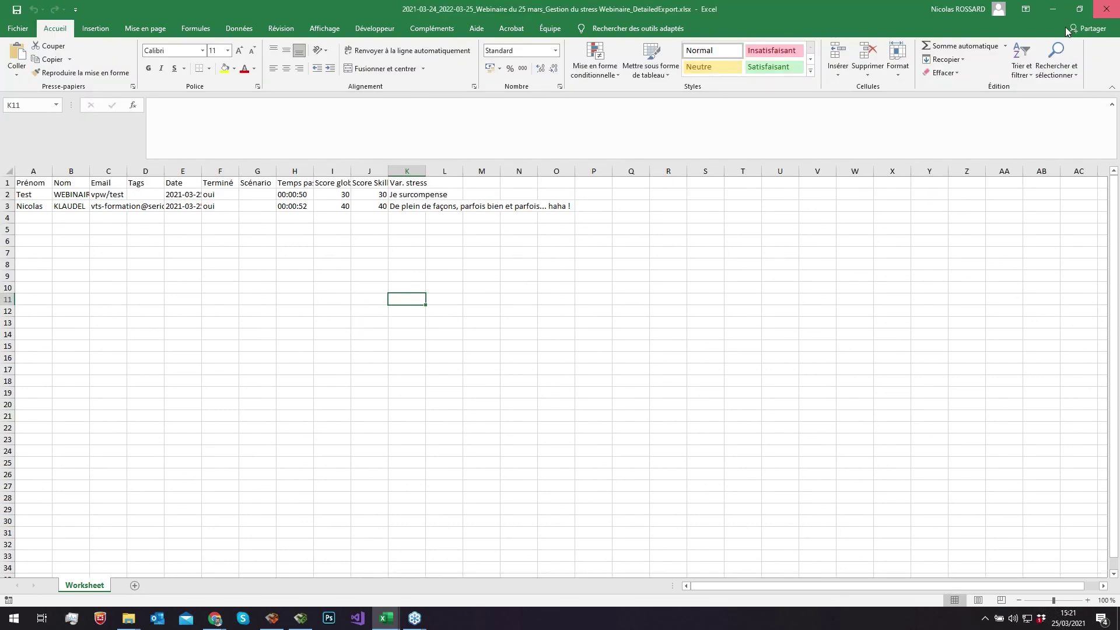
left_click(1117, 11)
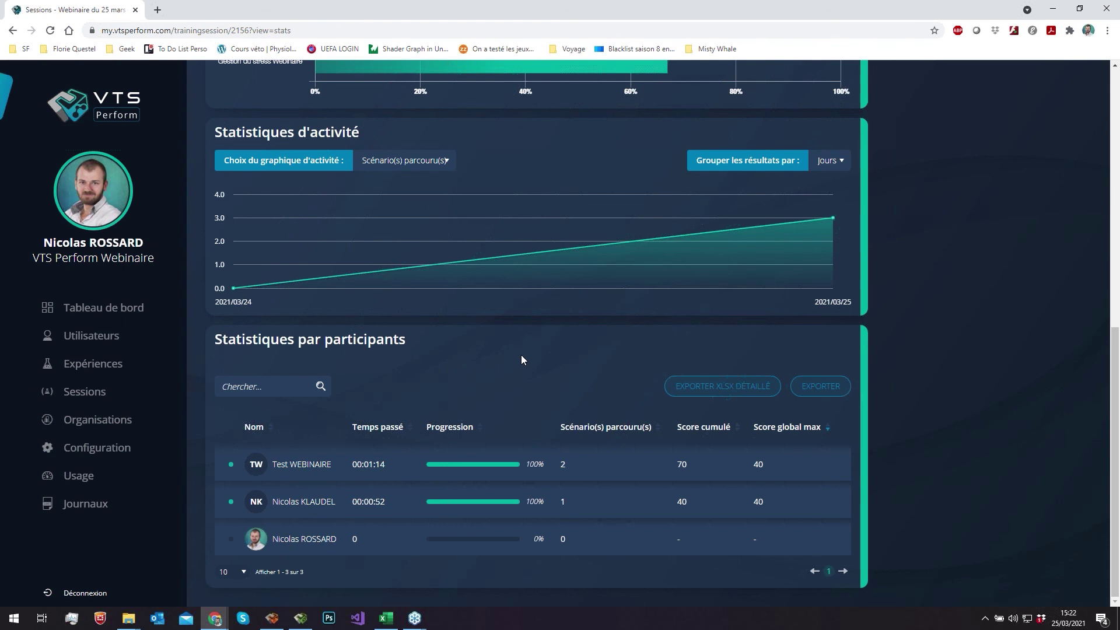
- Check the Notifications & Rappels and Informations de session tabs, then open Gestion du stress Webinaire's report settings under Expériences
scroll(424, 278, "up", 7)
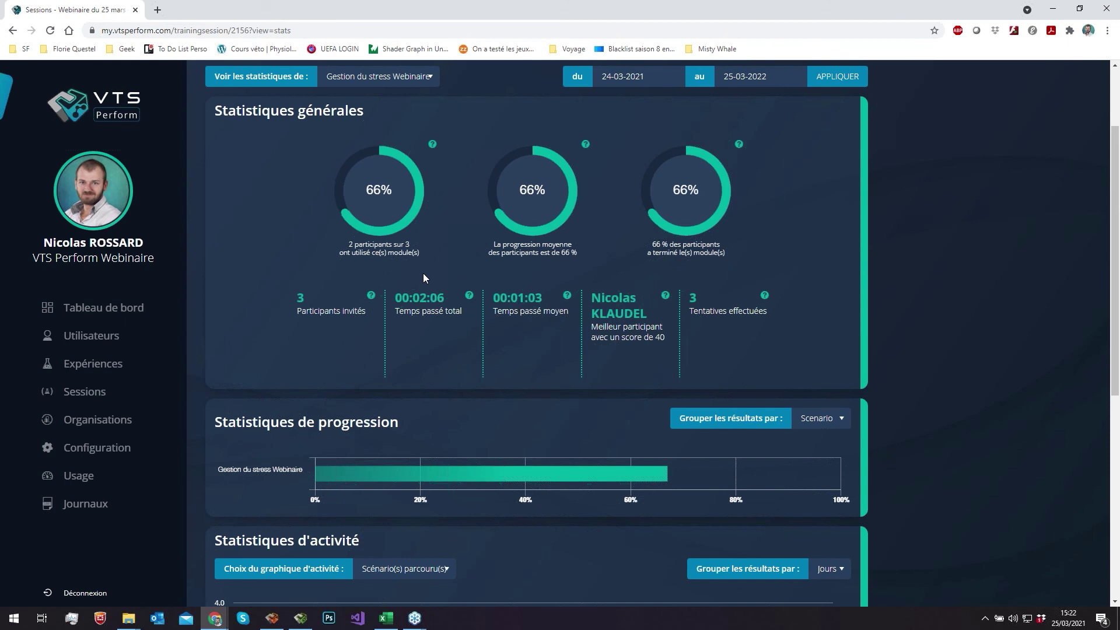
scroll(424, 279, "up", 2)
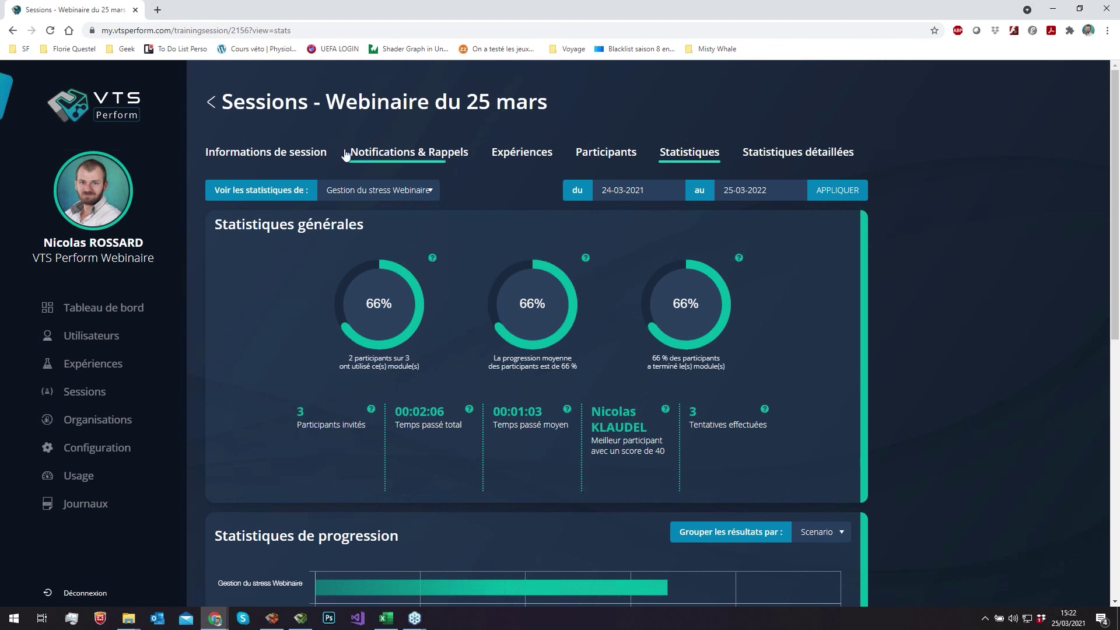
left_click(372, 156)
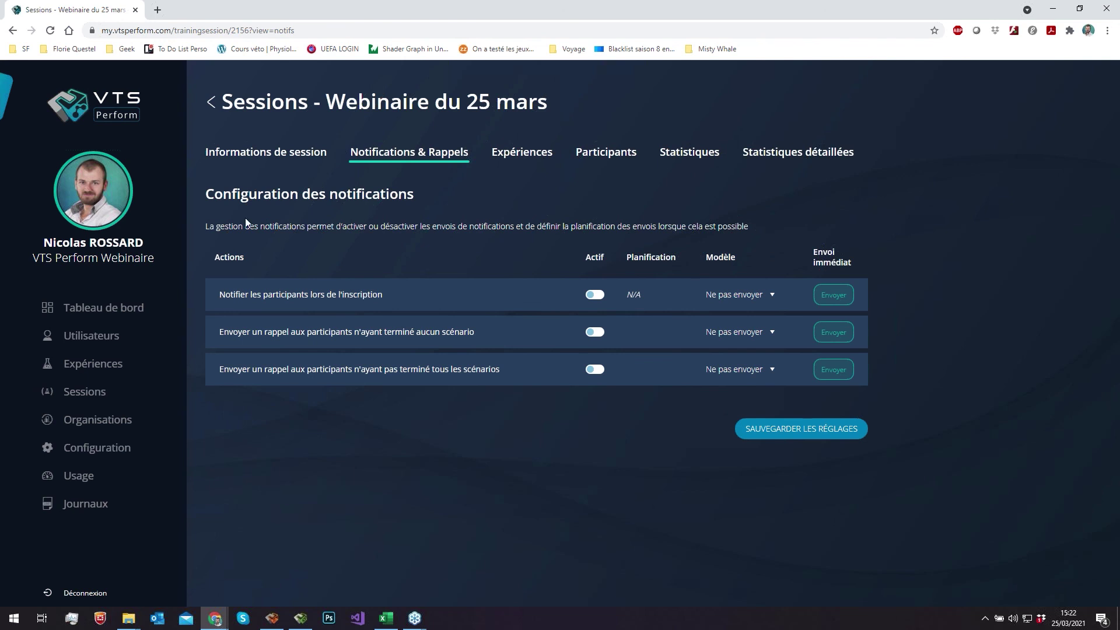
left_click(285, 153)
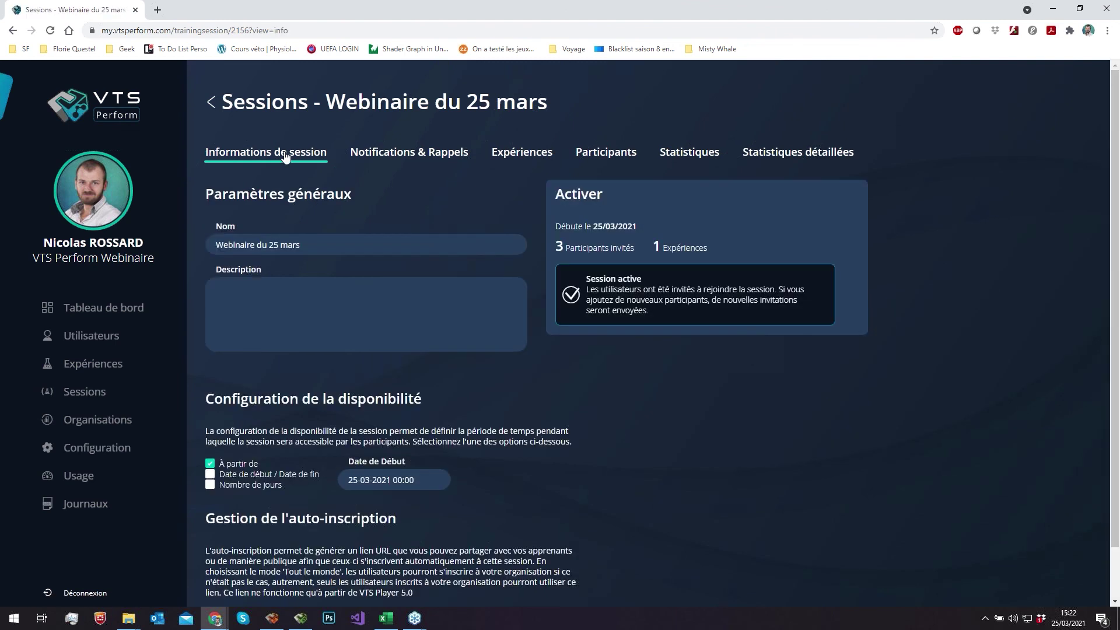
left_click(517, 154)
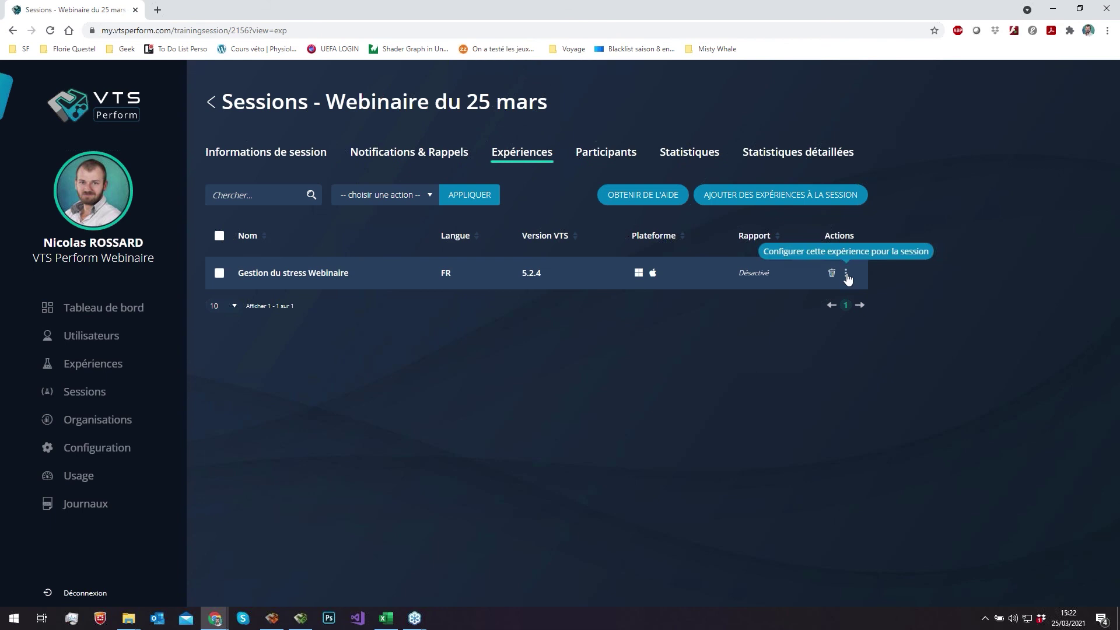
left_click(847, 274)
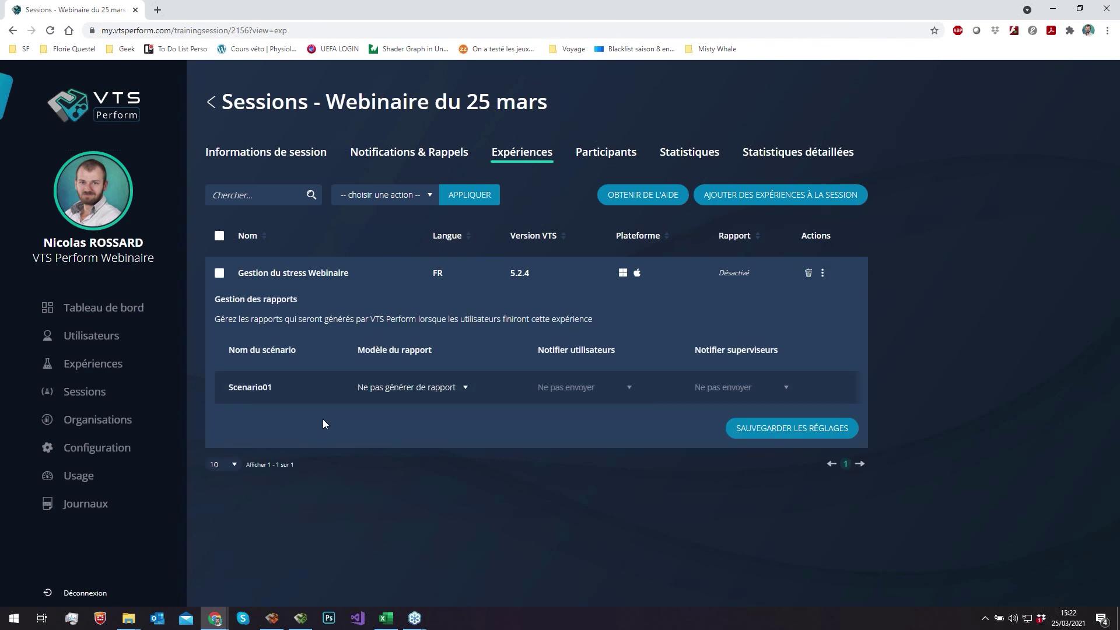